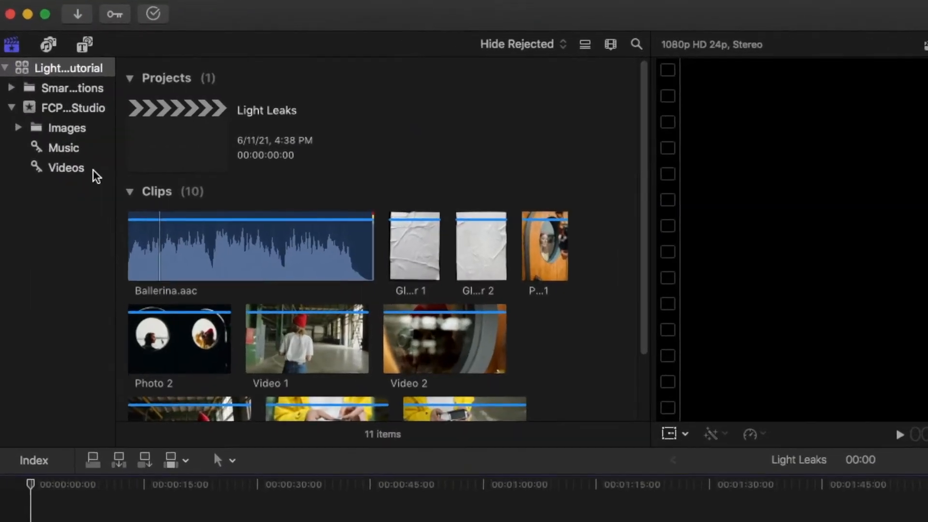
Step: Add Video 1 from the Videos collection to the timeline and trim its start to a clip length of 5:07
{"action": "left_click", "coordinate": [56, 109]}
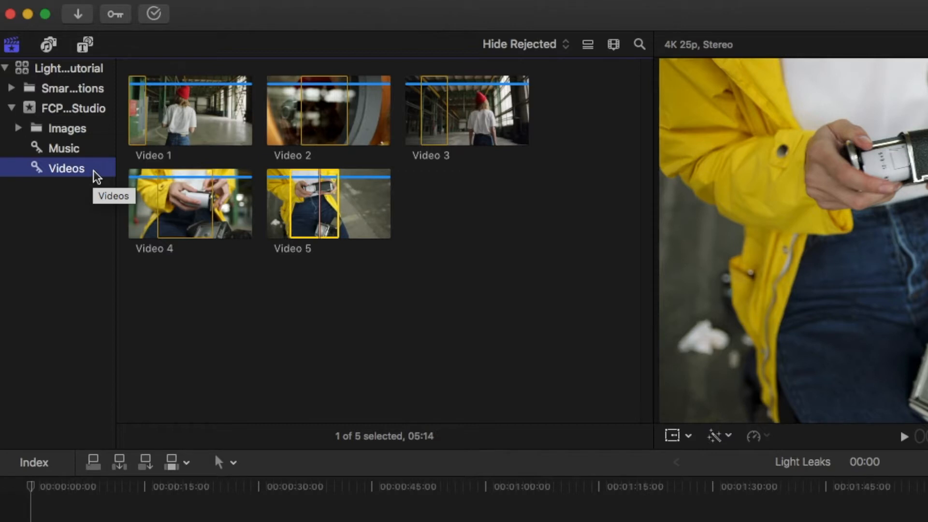
{"action": "left_click_drag", "start_coordinate": [160, 112], "coordinate": [81, 382]}
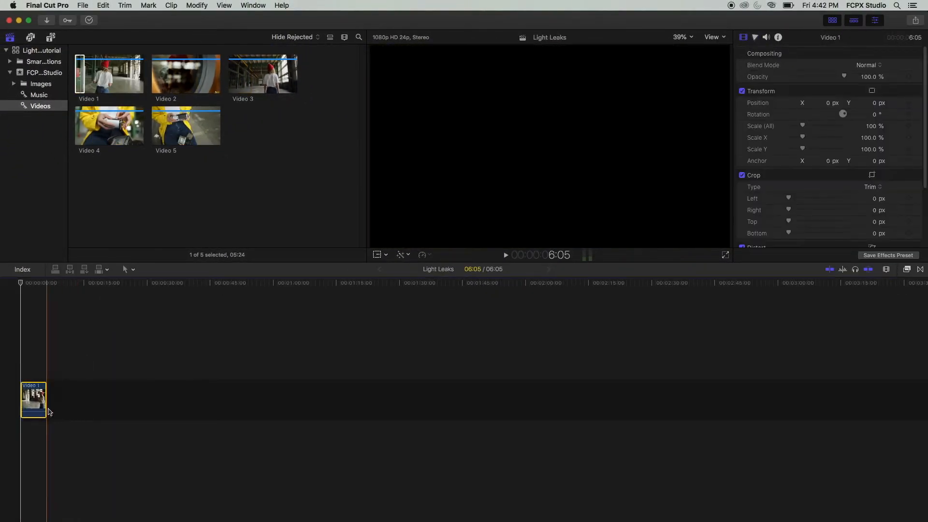
{"action": "key", "text": "shift+z"}
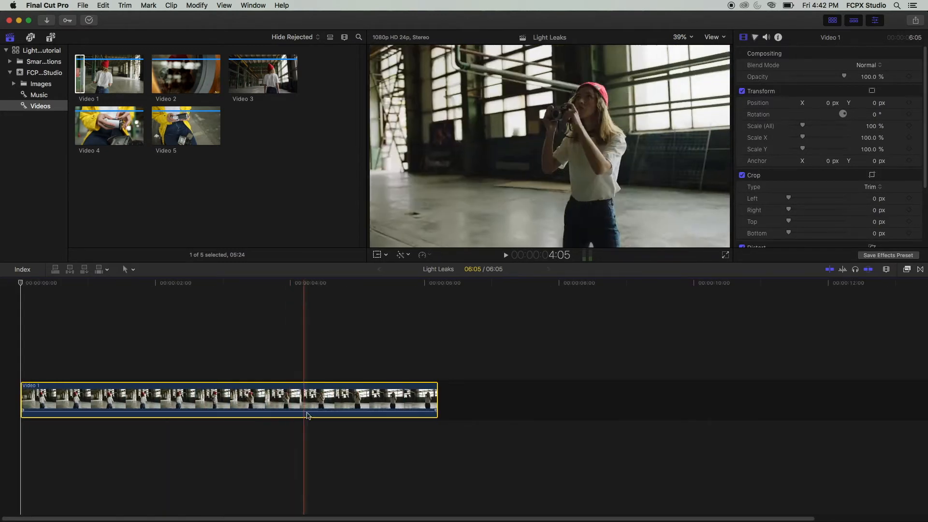
{"action": "left_click_drag", "start_coordinate": [22, 400], "coordinate": [105, 400]}
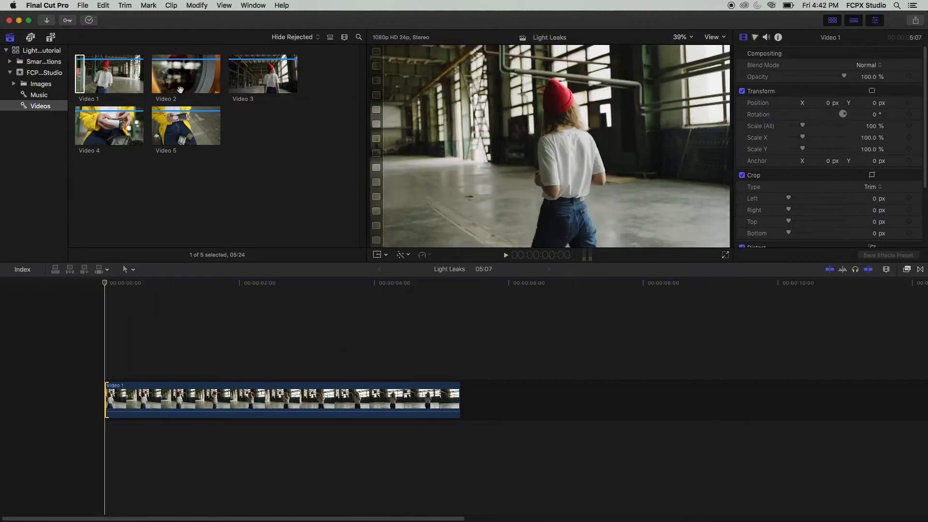
Step: Append Video 2 after Video 1 and place the Ballerina.aac music beneath the clips from the start of the timeline
{"action": "left_click_drag", "start_coordinate": [189, 77], "coordinate": [484, 399]}
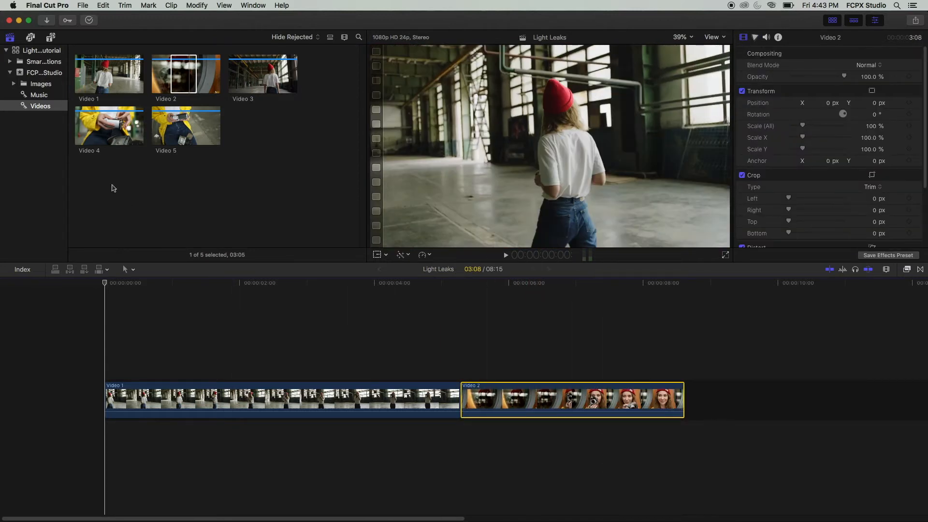
{"action": "left_click", "coordinate": [40, 95]}
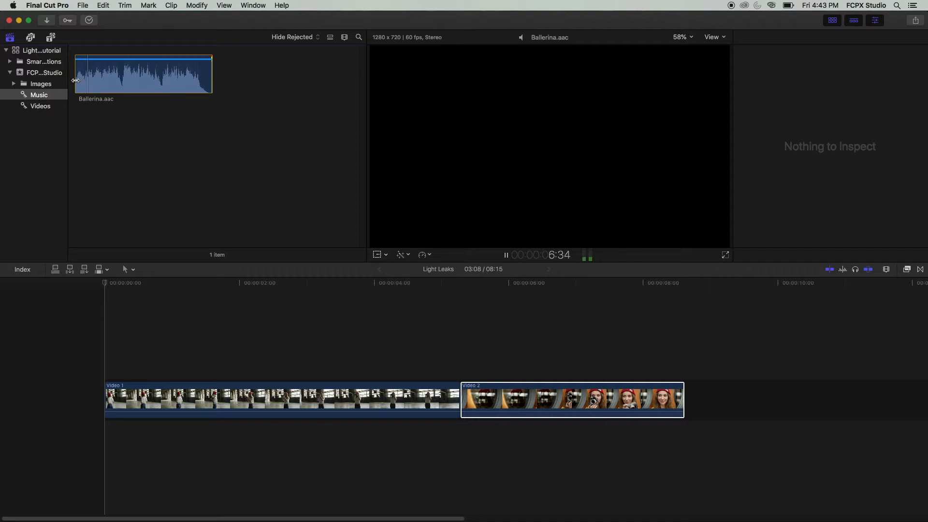
{"action": "left_click_drag", "start_coordinate": [76, 80], "coordinate": [106, 89]}
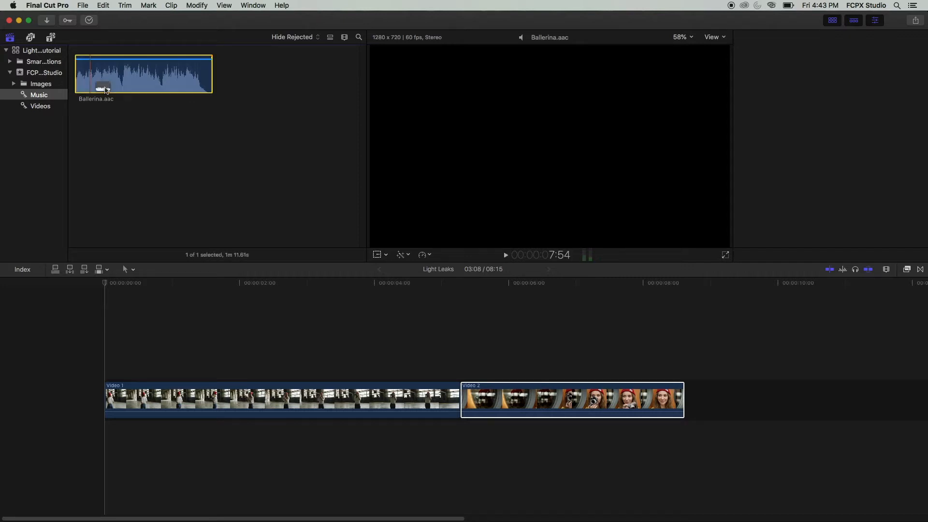
{"action": "left_click_drag", "start_coordinate": [280, 330], "coordinate": [105, 457]}
{"action": "key", "text": "h"}
{"action": "left_click_drag", "start_coordinate": [514, 407], "coordinate": [346, 405]}
Step: Append Video 3 from the Videos collection after Video 2 in the timeline
{"action": "left_click", "coordinate": [41, 105]}
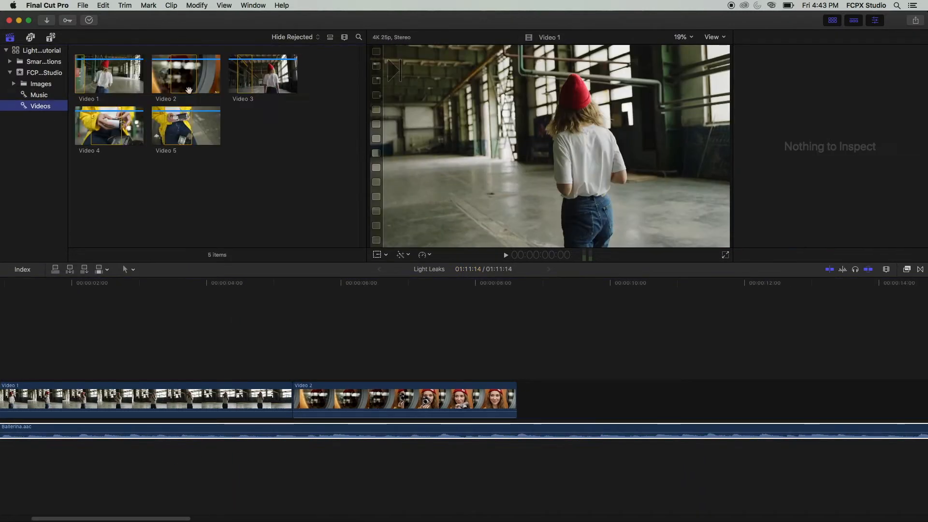
{"action": "left_click_drag", "start_coordinate": [248, 73], "coordinate": [603, 400]}
{"action": "left_click", "coordinate": [525, 399]}
{"action": "key", "text": "h"}
{"action": "left_click_drag", "start_coordinate": [547, 407], "coordinate": [205, 409]}
{"action": "key", "text": "a"}
Step: Append Video 4 after Video 3, extend its end slightly, and add Video 5 behind it
{"action": "left_click_drag", "start_coordinate": [100, 127], "coordinate": [570, 389]}
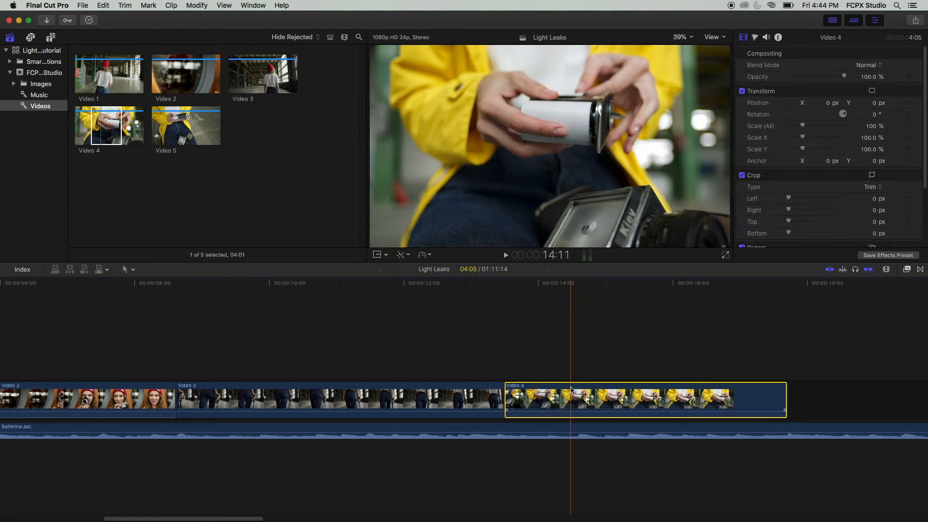
{"action": "left_click_drag", "start_coordinate": [783, 396], "coordinate": [800, 395]}
{"action": "left_click_drag", "start_coordinate": [174, 127], "coordinate": [281, 399]}
{"action": "key", "text": "h"}
{"action": "key", "text": "super+minus"}
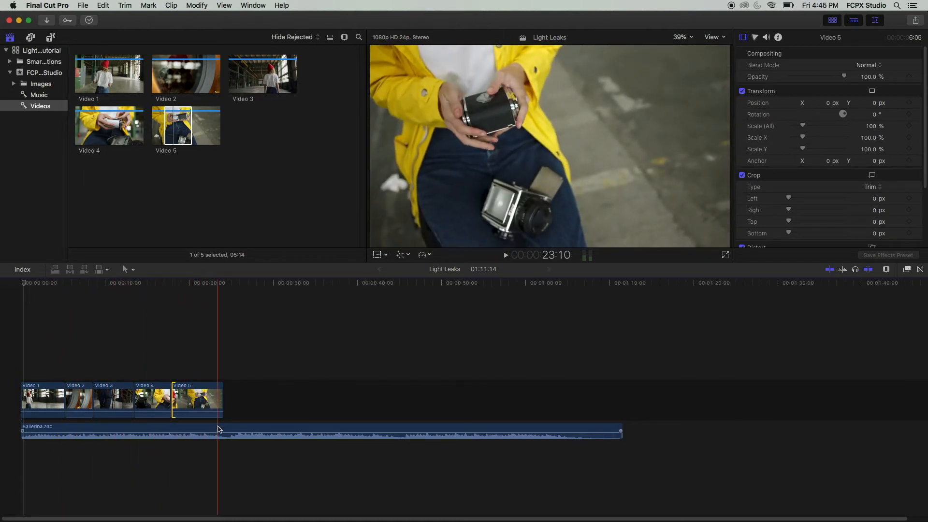
Step: Show the FCPX Light Leaks Studio category of the installed transitions
{"action": "key", "text": "super+equal"}
{"action": "key", "text": "super+equal"}
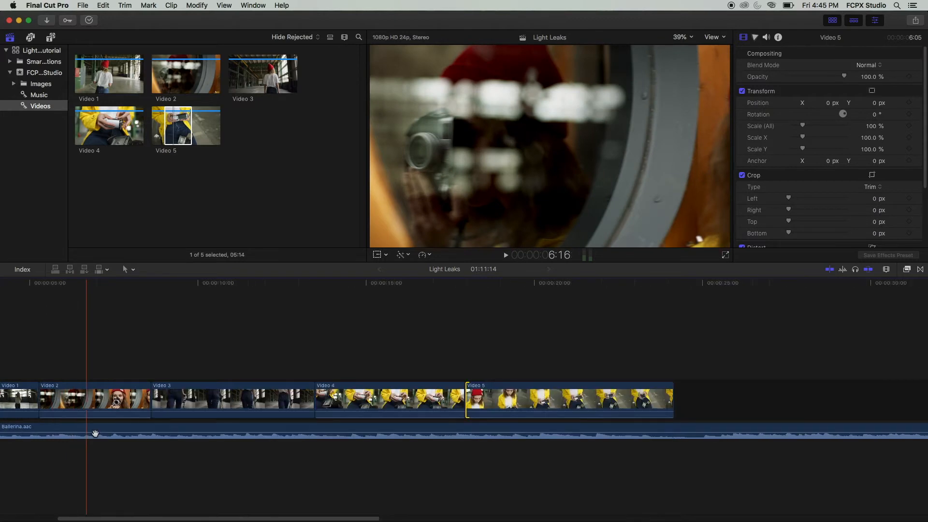
{"action": "key", "text": "h"}
{"action": "left_click_drag", "start_coordinate": [131, 461], "coordinate": [295, 465]}
{"action": "key", "text": "a"}
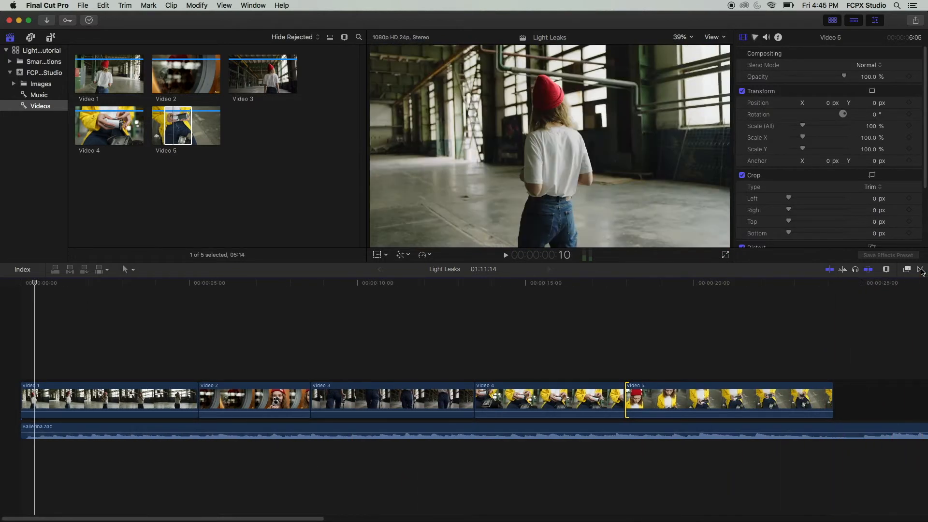
{"action": "left_click", "coordinate": [920, 270]}
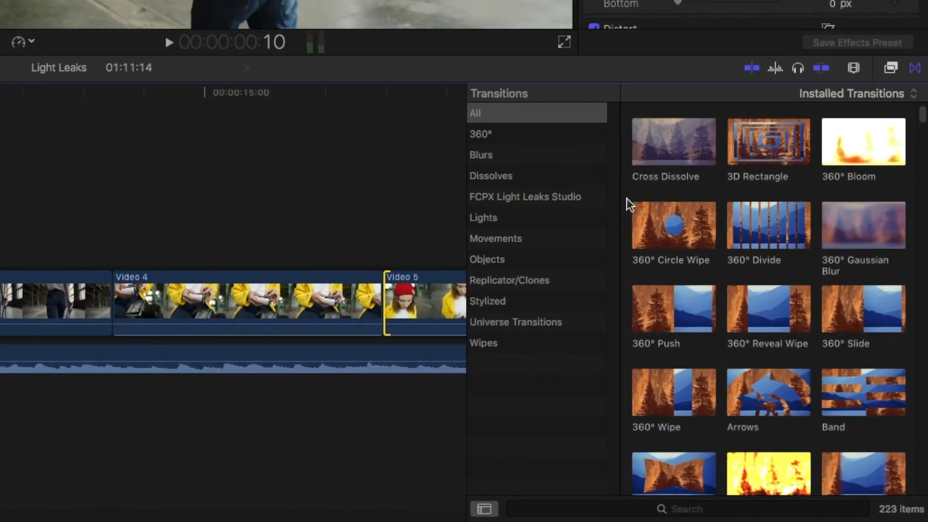
{"action": "left_click", "coordinate": [579, 198]}
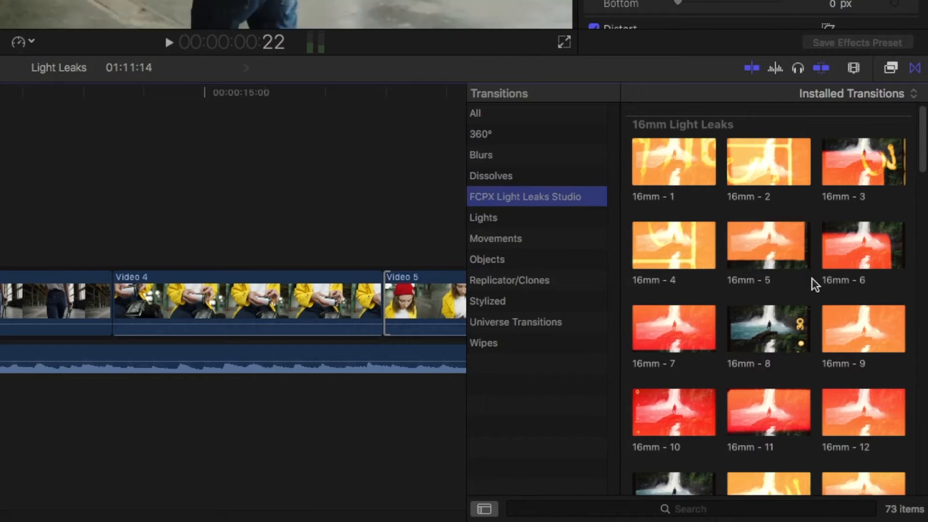
Step: Browse the light leak transitions and add 16mm - 6 between Video 1 and Video 2, leaving it selected
{"action": "scroll", "coordinate": [812, 277], "scroll_direction": "down", "scroll_amount": 5}
{"action": "scroll", "coordinate": [811, 277], "scroll_direction": "down", "scroll_amount": 10}
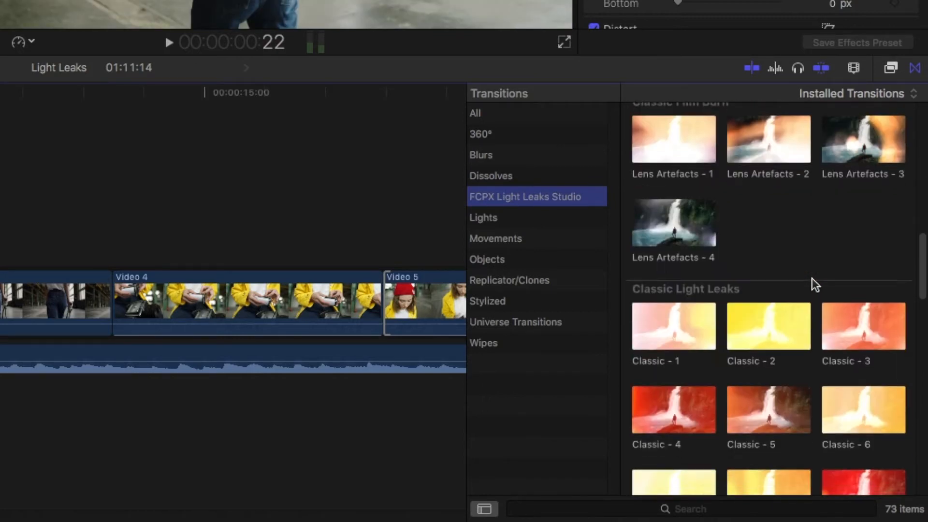
{"action": "scroll", "coordinate": [815, 277], "scroll_direction": "down", "scroll_amount": 8}
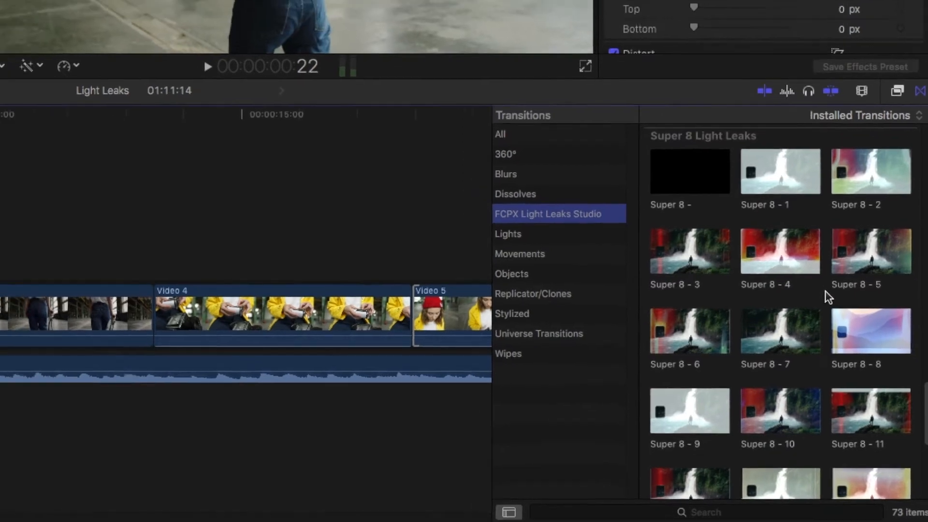
{"action": "scroll", "coordinate": [815, 277], "scroll_direction": "up", "scroll_amount": 10}
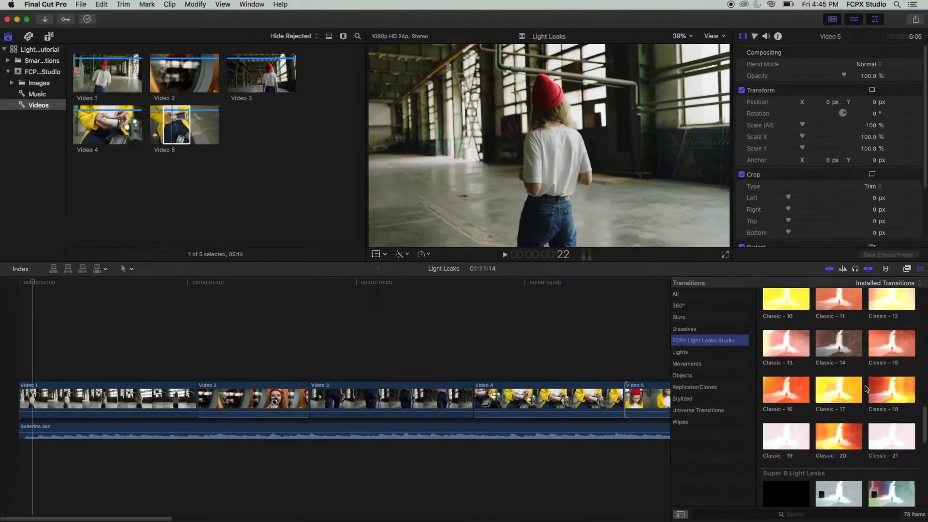
{"action": "scroll", "coordinate": [866, 389], "scroll_direction": "up", "scroll_amount": 8}
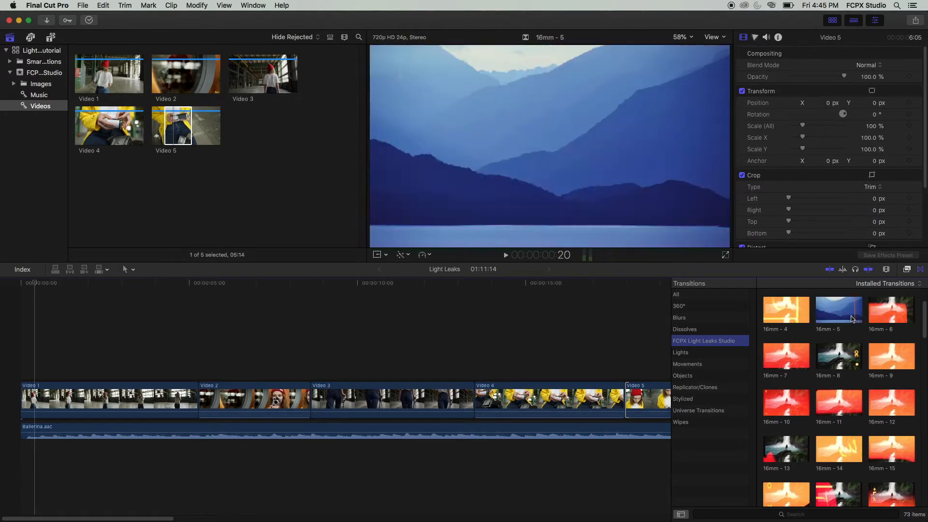
{"action": "left_click_drag", "start_coordinate": [876, 314], "coordinate": [208, 401]}
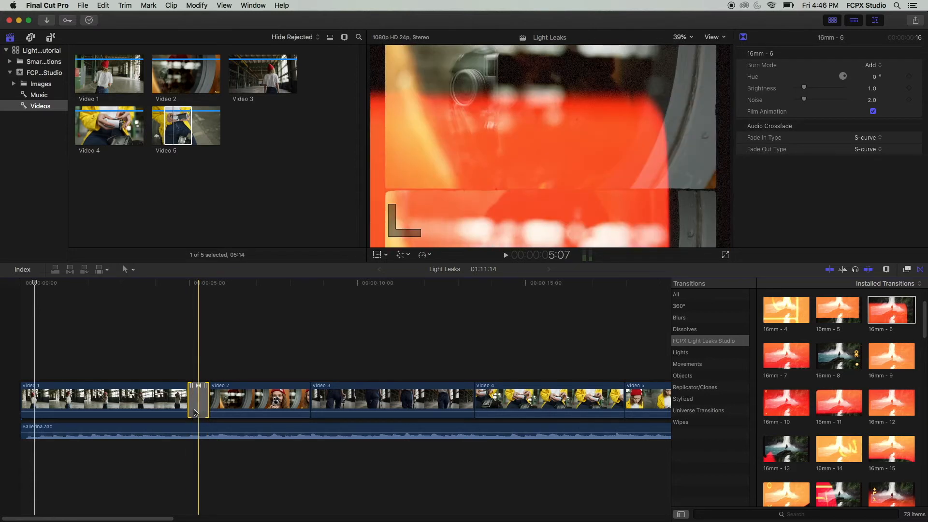
{"action": "left_click", "coordinate": [193, 412]}
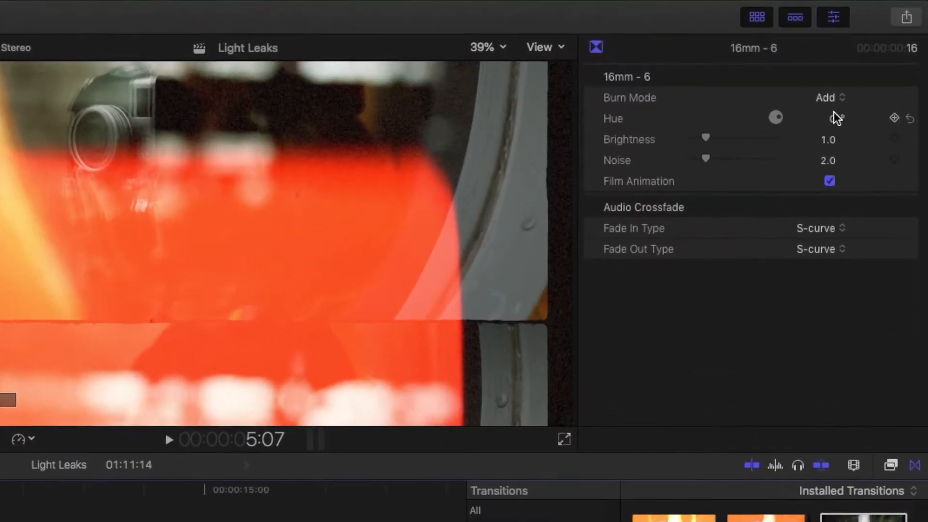
{"action": "mouse_move", "coordinate": [833, 116]}
{"action": "left_mouse_down"}
{"action": "mouse_move", "coordinate": [834, 92]}
{"action": "mouse_move", "coordinate": [834, 118]}
{"action": "left_mouse_up"}
{"action": "left_click_drag", "start_coordinate": [706, 138], "coordinate": [692, 163]}
{"action": "key", "text": "super+z"}
{"action": "key", "text": "super+z"}
Step: Turn off Film Animation for the 16mm - 6 transition, set its Burn Mode to Overlay, and play back the result
{"action": "left_click", "coordinate": [831, 181]}
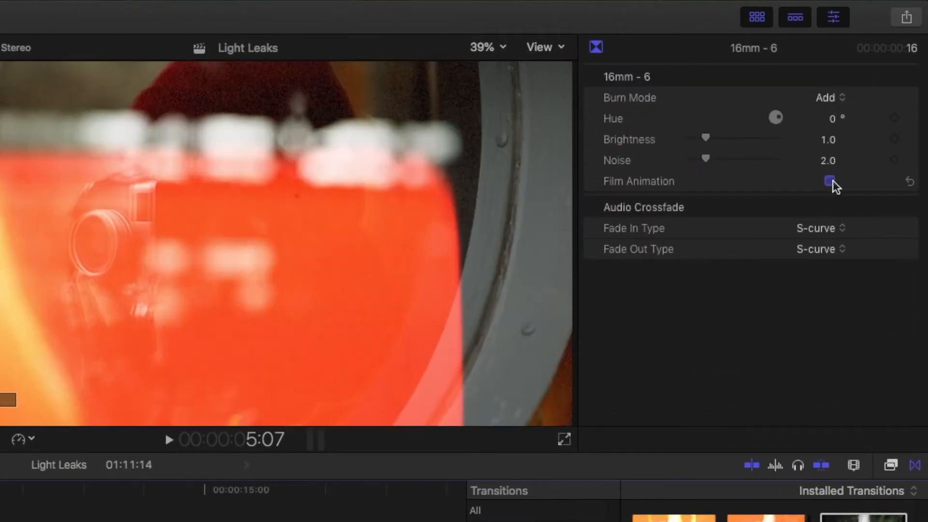
{"action": "left_click", "coordinate": [831, 182]}
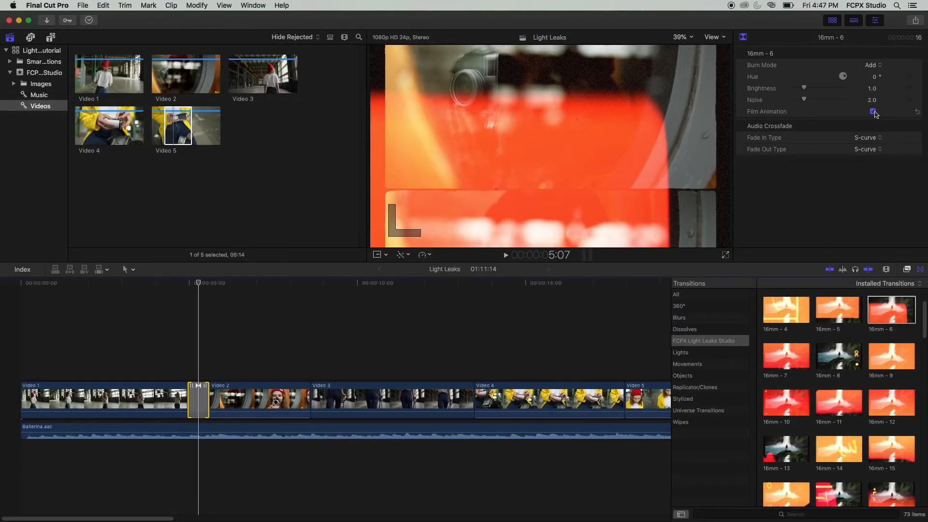
{"action": "left_click", "coordinate": [873, 111]}
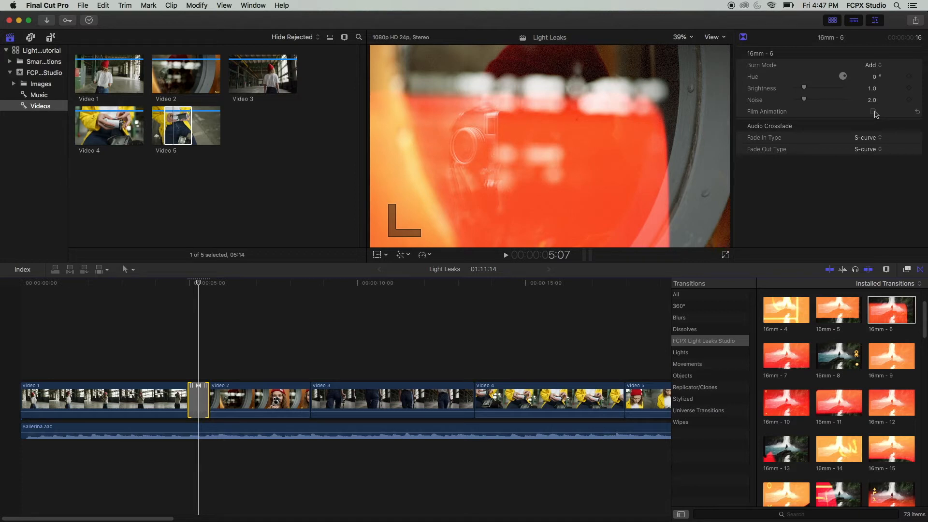
{"action": "left_click", "coordinate": [873, 66]}
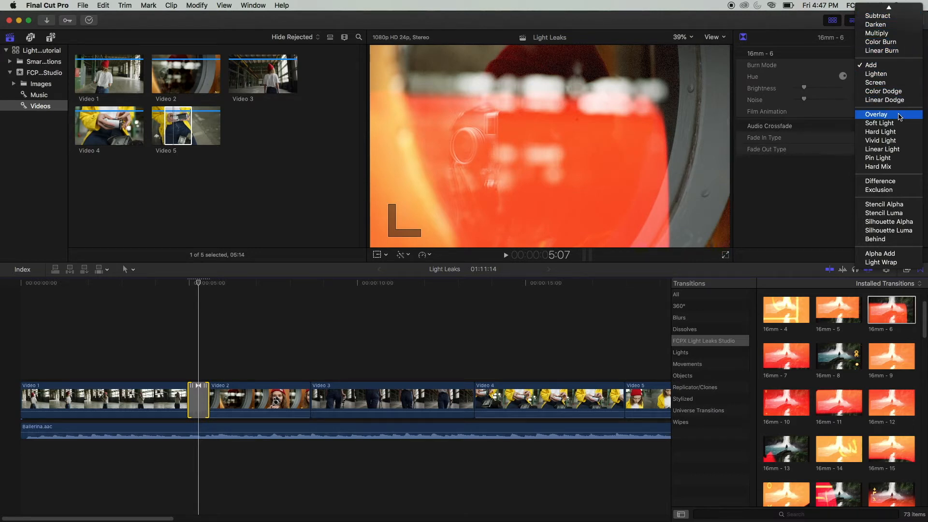
{"action": "left_click", "coordinate": [876, 115]}
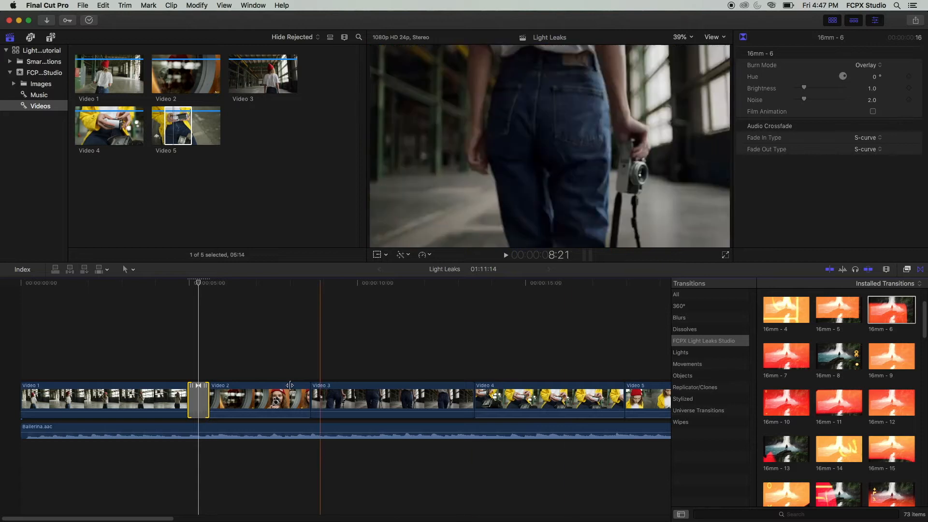
{"action": "key", "text": "space"}
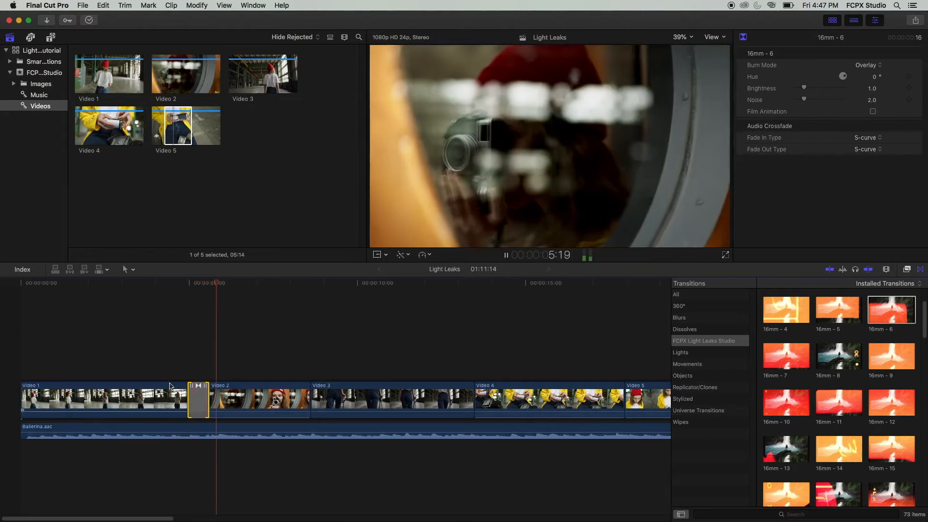
{"action": "key", "text": "space"}
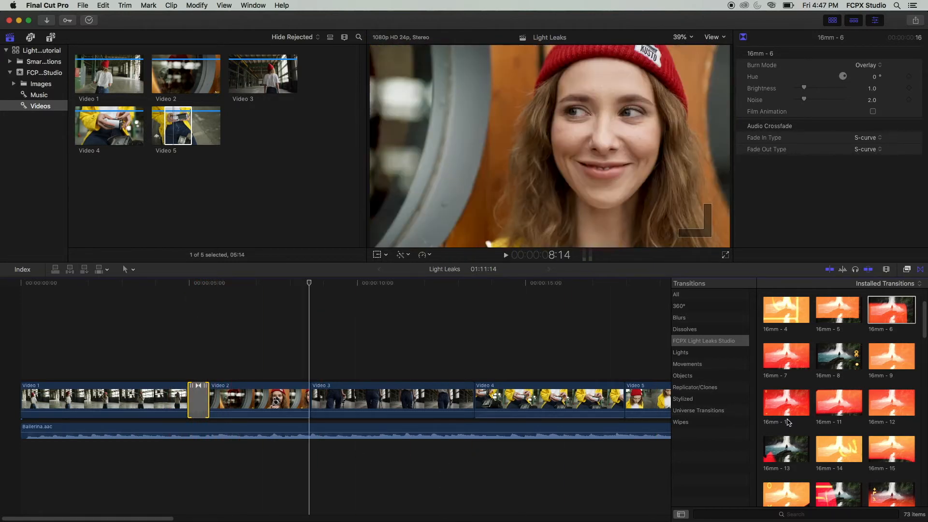
Step: Add the Lens Artefacts - 2 transition between Video 3 and Video 4 and play it back
{"action": "scroll", "coordinate": [832, 416], "scroll_direction": "down", "scroll_amount": 10}
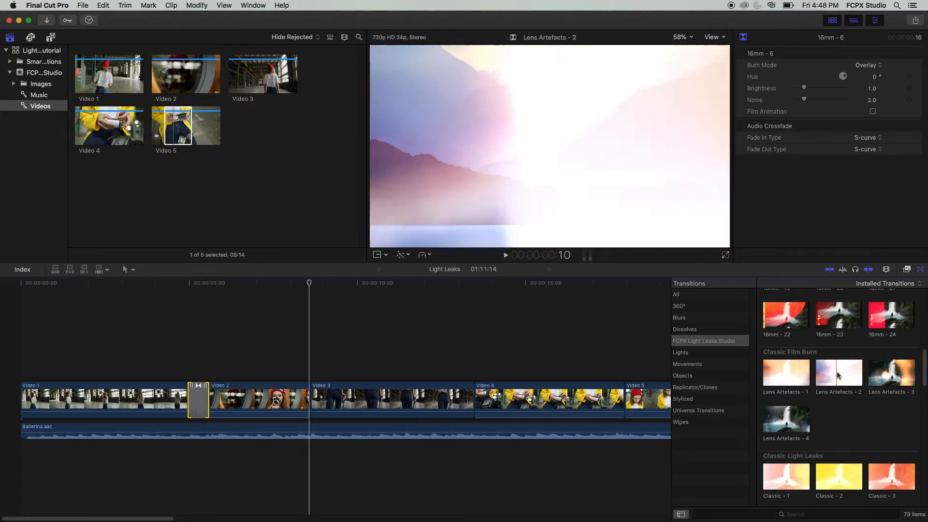
{"action": "left_click_drag", "start_coordinate": [850, 375], "coordinate": [498, 397]}
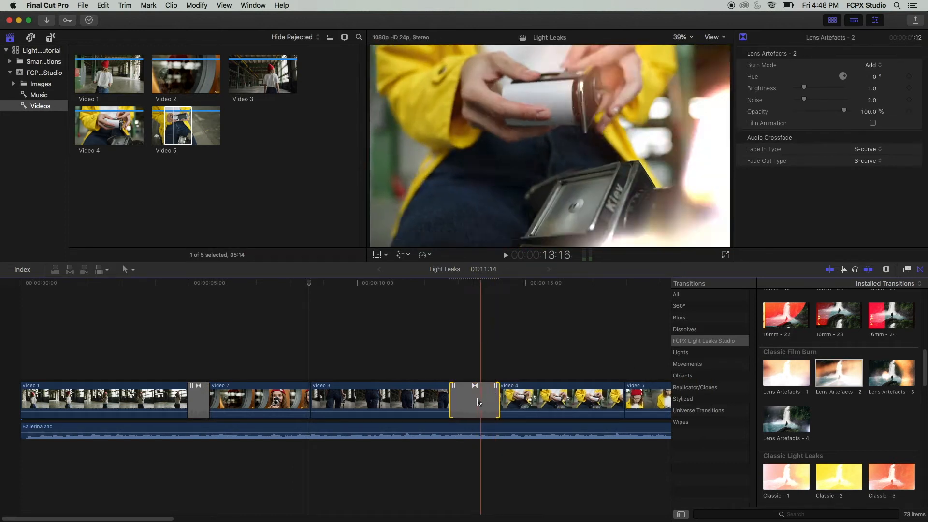
{"action": "key", "text": "space"}
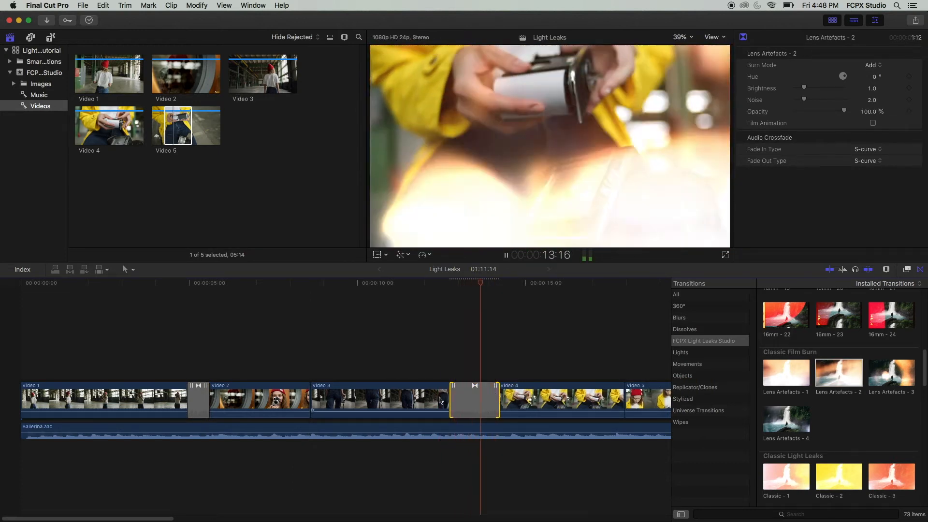
Step: Add the Classic - 14 transition between Video 4 and Video 5 and set its Burn Mode to Subtract
{"action": "scroll", "coordinate": [467, 402], "scroll_direction": "right", "scroll_amount": 5}
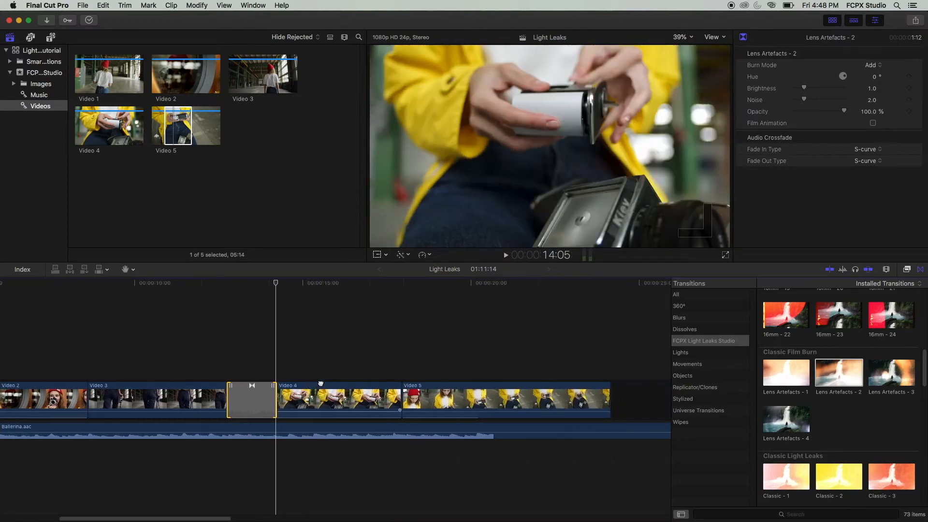
{"action": "scroll", "coordinate": [913, 383], "scroll_direction": "down", "scroll_amount": 1}
{"action": "scroll", "coordinate": [913, 383], "scroll_direction": "down", "scroll_amount": 10}
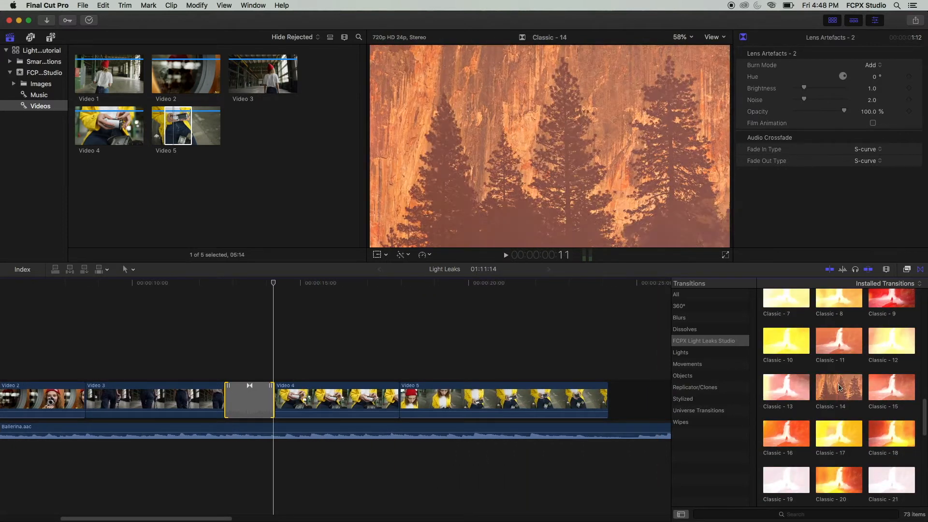
{"action": "left_click_drag", "start_coordinate": [856, 388], "coordinate": [424, 399]}
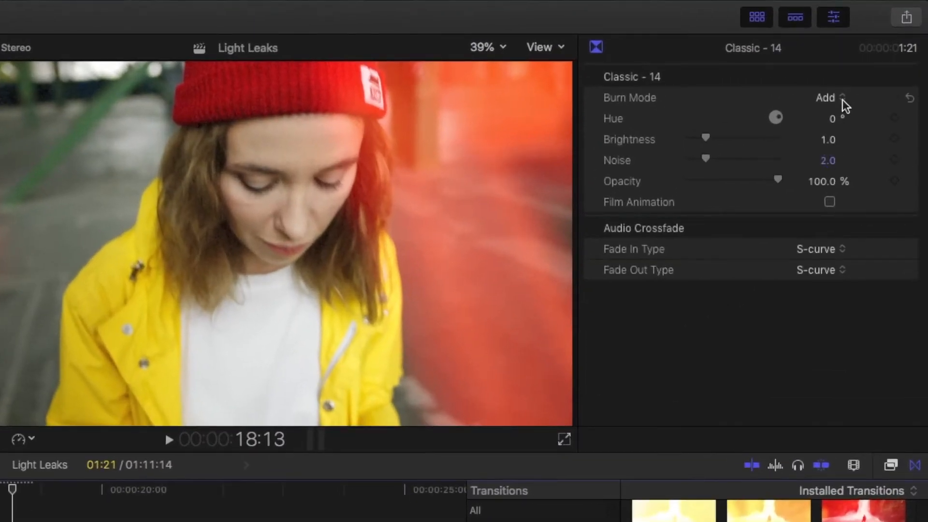
{"action": "left_click", "coordinate": [842, 99]}
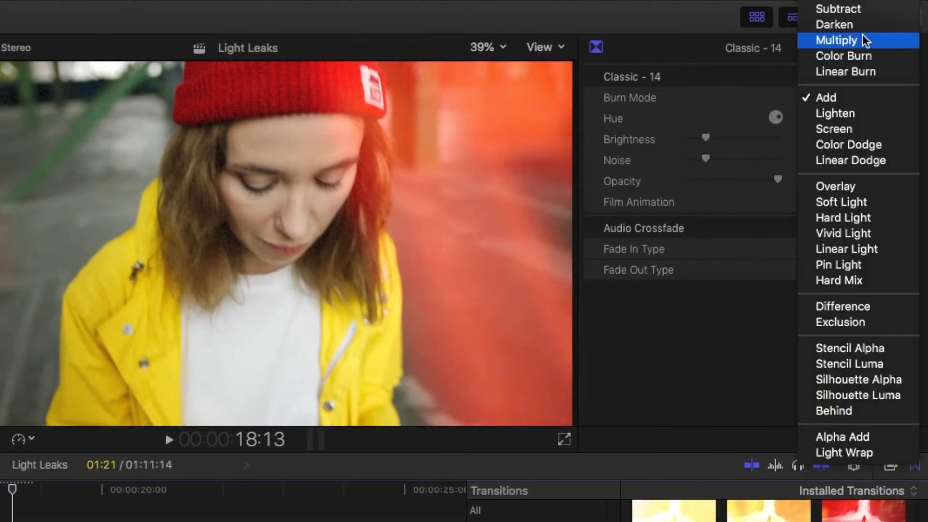
{"action": "left_click", "coordinate": [864, 13]}
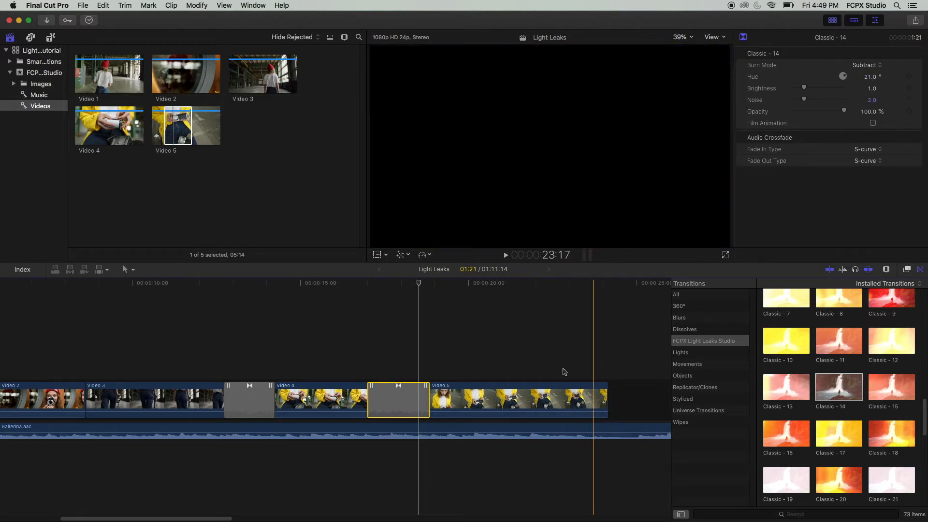
Step: Show the FCPX Light Leaks Studio sound effects and preview Film Burn 3 and Film Burn 6
{"action": "scroll", "coordinate": [486, 380], "scroll_direction": "left", "scroll_amount": 5}
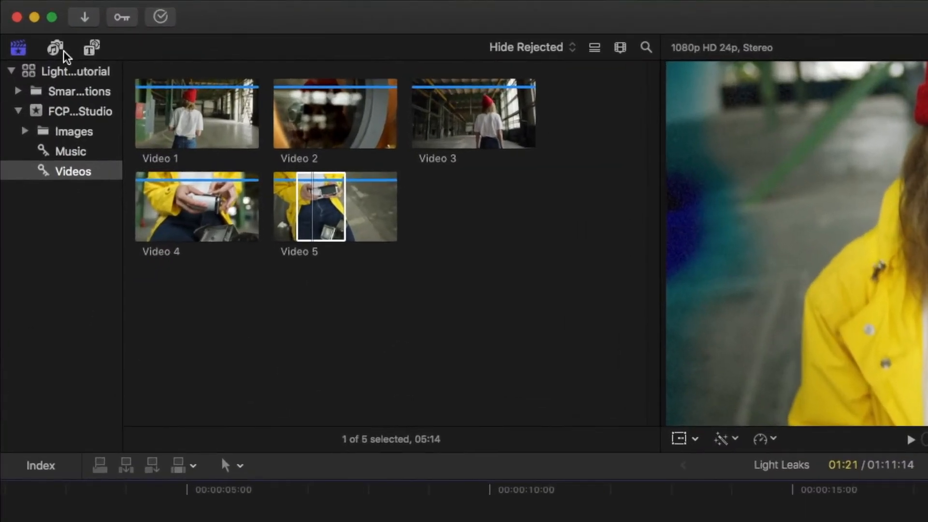
{"action": "left_click", "coordinate": [62, 50]}
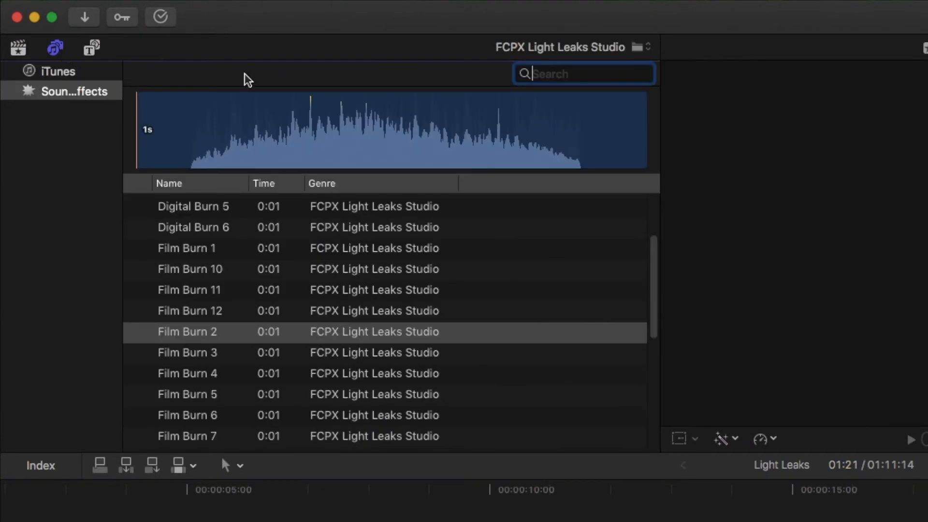
{"action": "left_click", "coordinate": [547, 49]}
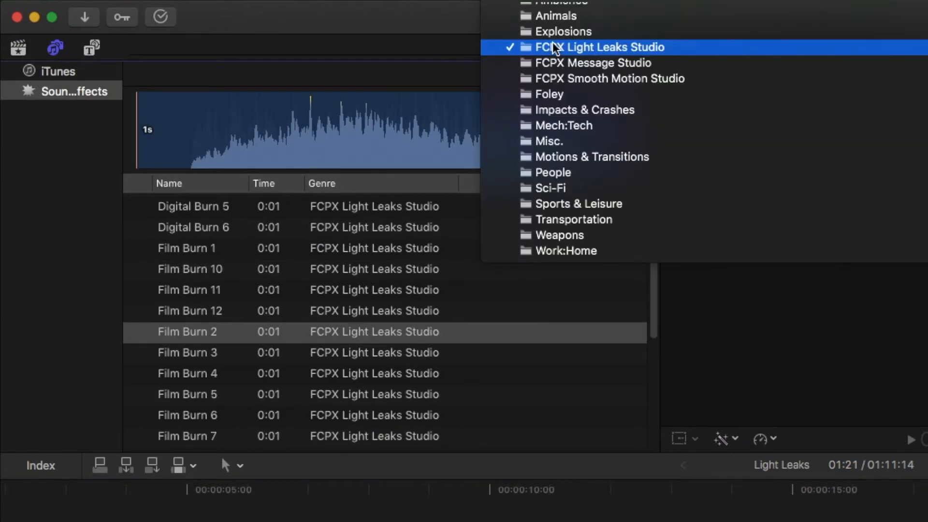
{"action": "left_click", "coordinate": [590, 48]}
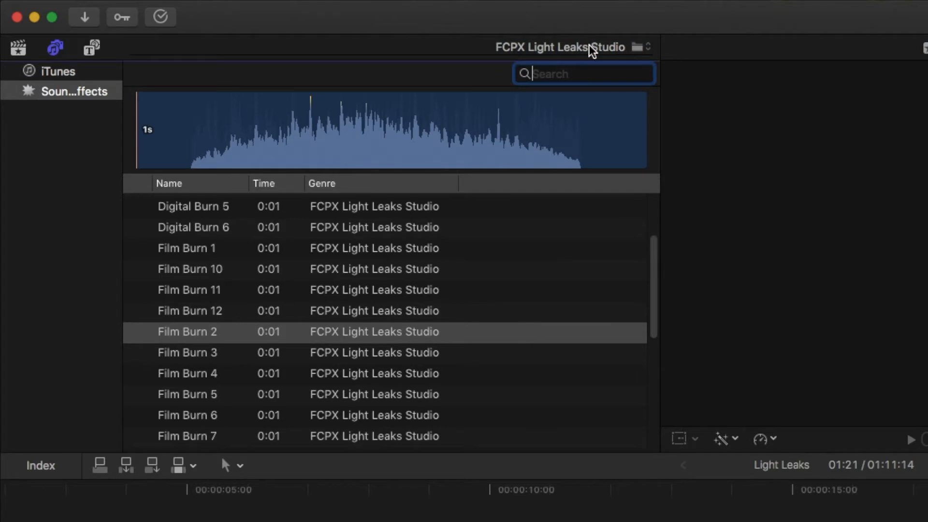
{"action": "left_click", "coordinate": [139, 355]}
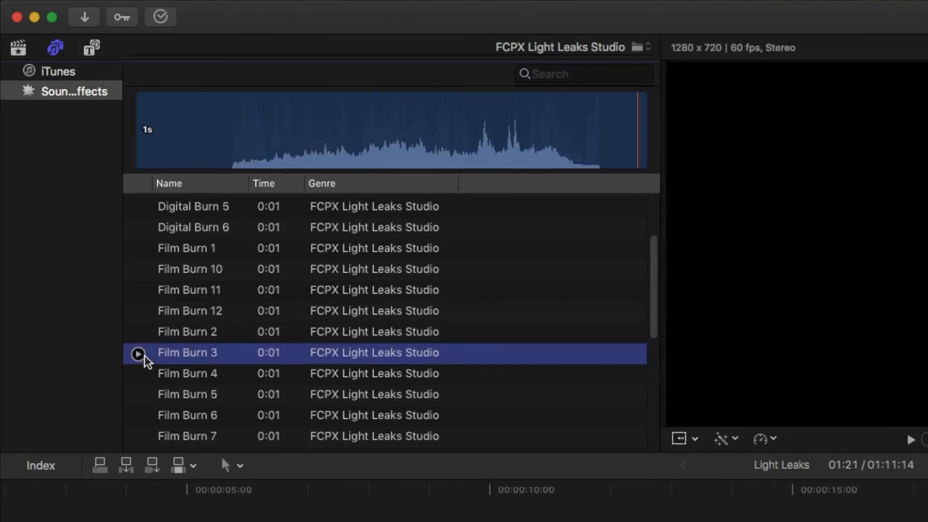
{"action": "left_click", "coordinate": [139, 416]}
{"action": "scroll", "coordinate": [140, 423], "scroll_direction": "down", "scroll_amount": 5}
{"action": "scroll", "coordinate": [140, 423], "scroll_direction": "up", "scroll_amount": 5}
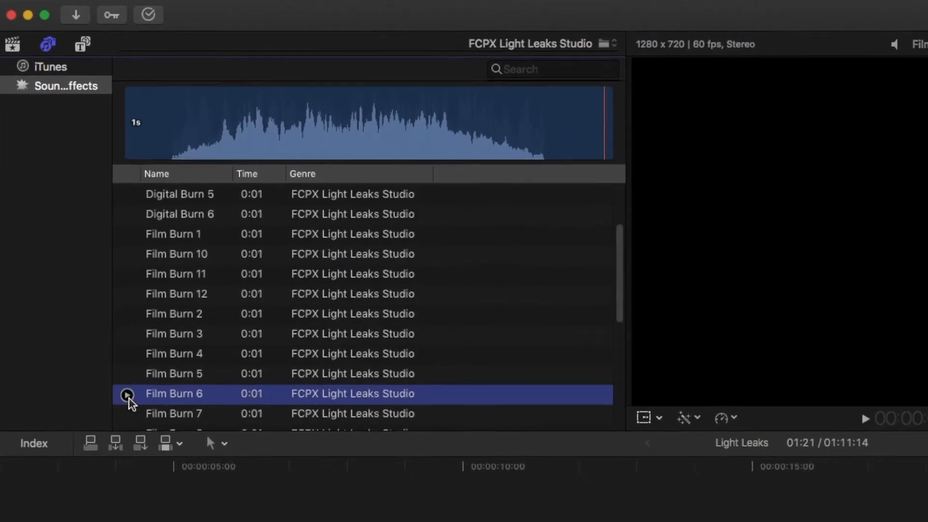
Step: Add the Film Burn 7 sound effect below the music, under the transition between Video 1 and Video 2
{"action": "key", "text": "super+equal"}
{"action": "key", "text": "super+equal"}
{"action": "key", "text": "super+equal"}
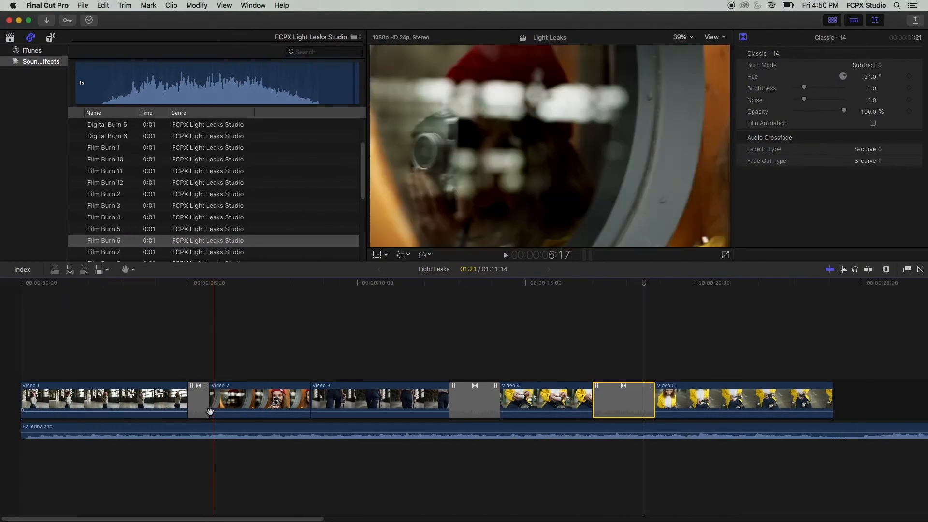
{"action": "key", "text": "h"}
{"action": "key", "text": "super+equal"}
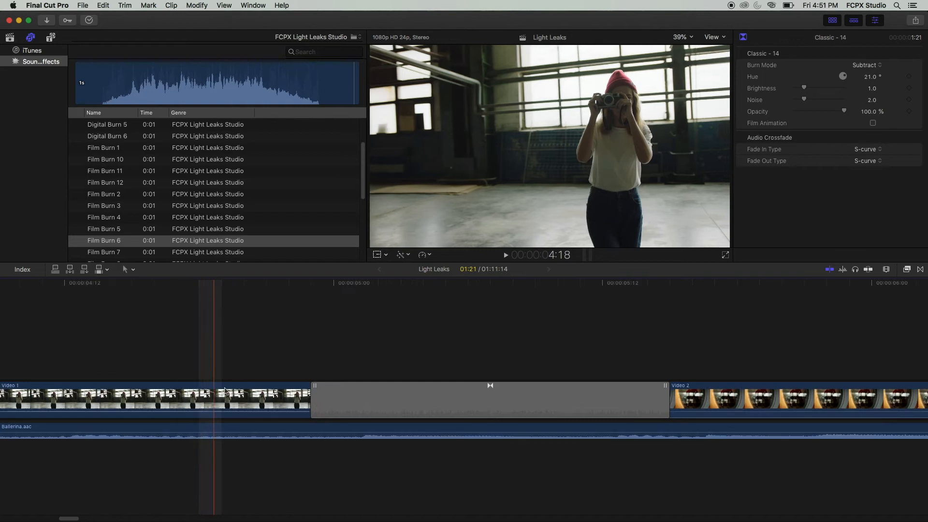
{"action": "key", "text": "a"}
{"action": "left_click", "coordinate": [104, 251]}
{"action": "mouse_move", "coordinate": [104, 251]}
{"action": "left_mouse_down"}
{"action": "mouse_move", "coordinate": [324, 458]}
{"action": "mouse_move", "coordinate": [412, 459]}
{"action": "left_mouse_up"}
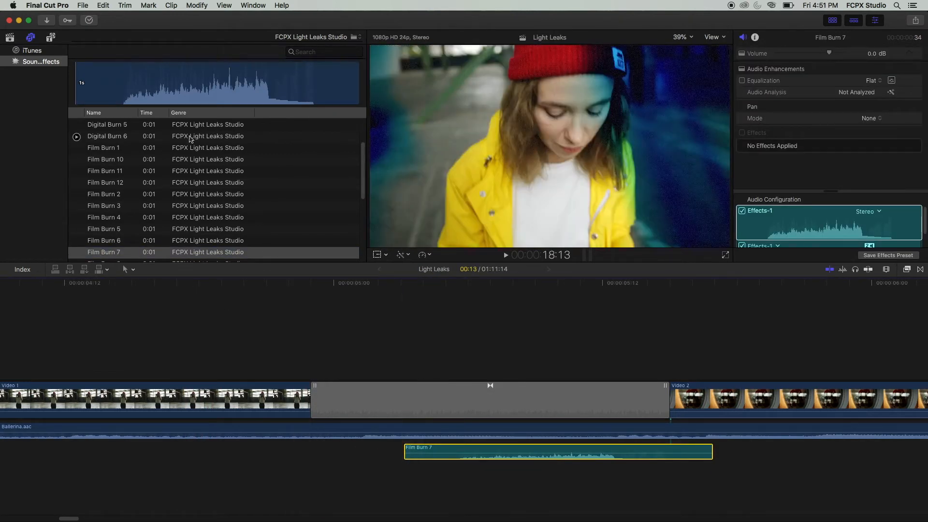
Step: Preview Digital Burn 6 and add it below Film Burn 7, overlapping the end of the first transition
{"action": "left_click", "coordinate": [189, 139]}
{"action": "left_click", "coordinate": [76, 137]}
{"action": "mouse_move", "coordinate": [251, 170]}
{"action": "left_mouse_down"}
{"action": "mouse_move", "coordinate": [435, 348]}
{"action": "mouse_move", "coordinate": [505, 502]}
{"action": "mouse_move", "coordinate": [560, 498]}
{"action": "mouse_move", "coordinate": [560, 486]}
{"action": "left_mouse_up"}
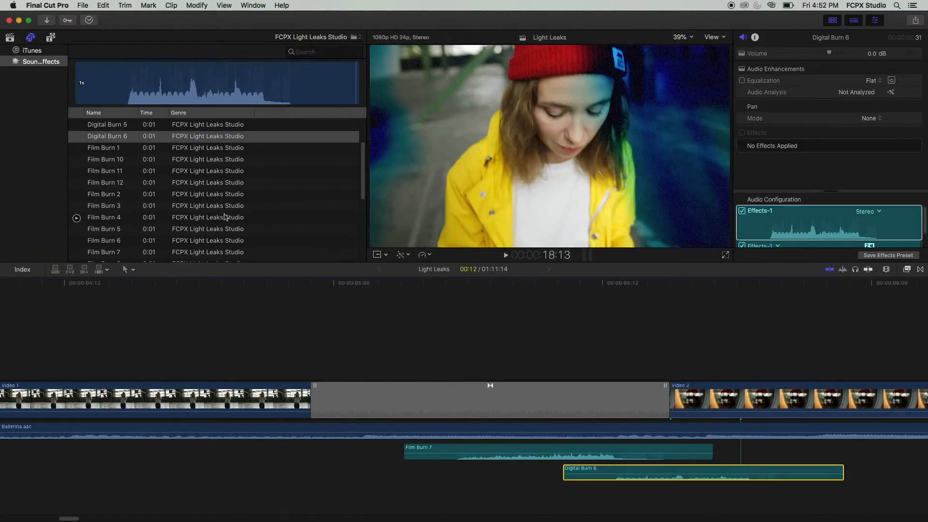
Step: Add only the first beep of the Bip effect under the first transition and disable the Ballerina.aac music clip
{"action": "scroll", "coordinate": [91, 145], "scroll_direction": "up", "scroll_amount": 3}
{"action": "left_click", "coordinate": [88, 125]}
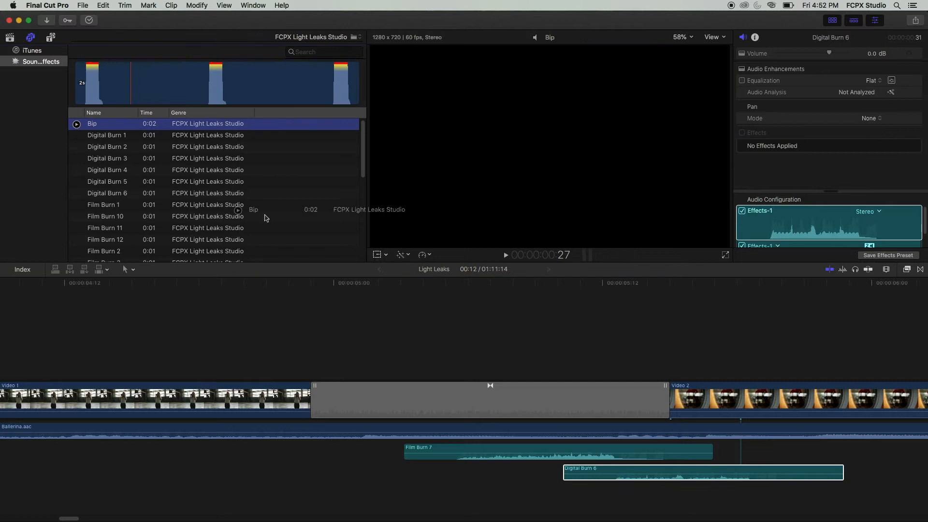
{"action": "mouse_move", "coordinate": [394, 415]}
{"action": "left_mouse_down"}
{"action": "mouse_move", "coordinate": [425, 483]}
{"action": "mouse_move", "coordinate": [377, 491]}
{"action": "mouse_move", "coordinate": [556, 483]}
{"action": "left_mouse_up"}
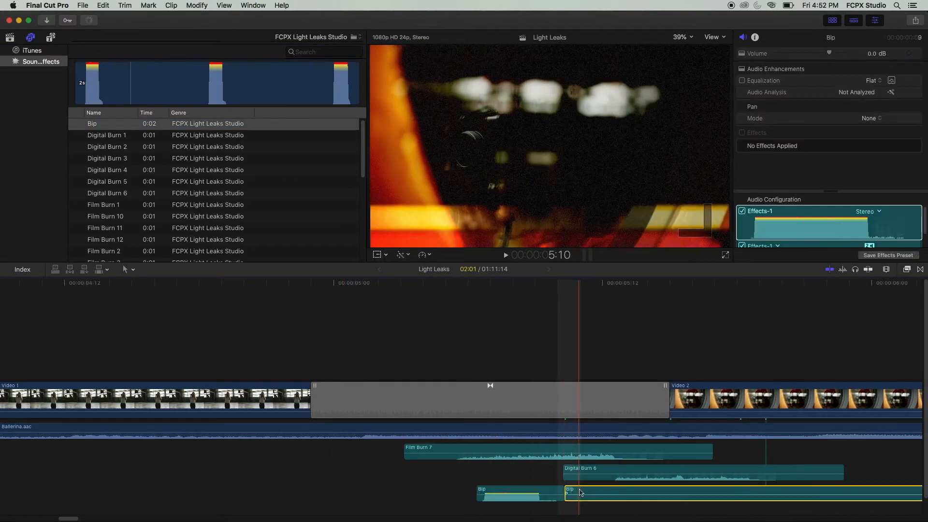
{"action": "left_click", "coordinate": [550, 431]}
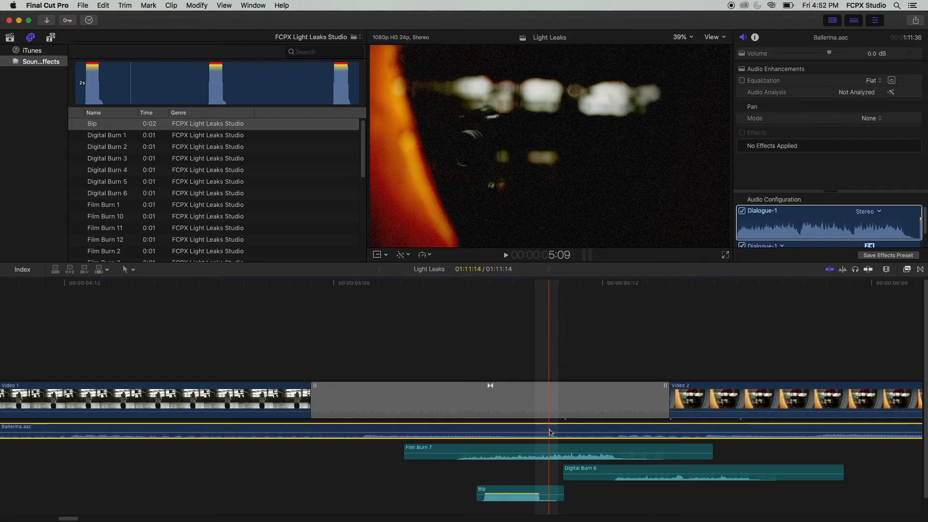
{"action": "key", "text": "v"}
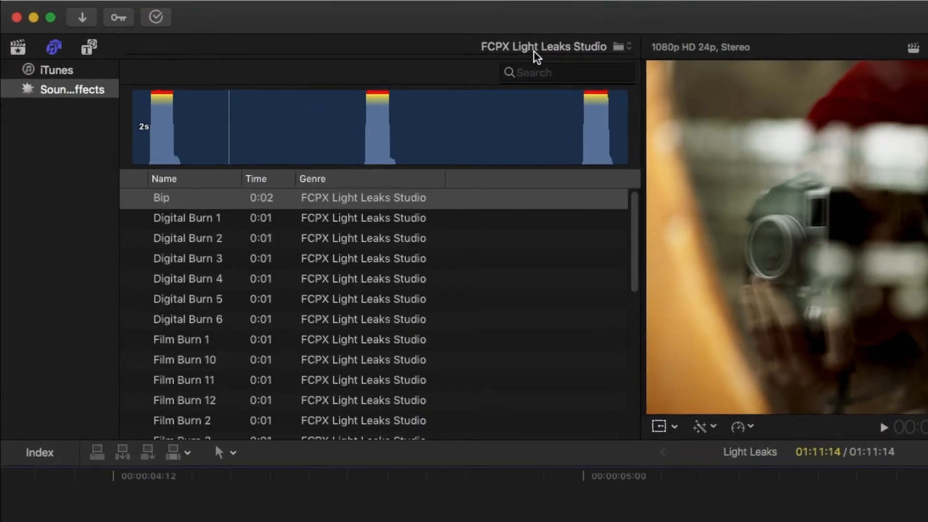
Step: Search all sound effects for "camera" and add the first Camera Shutter under the start of the first transition
{"action": "left_click", "coordinate": [338, 37]}
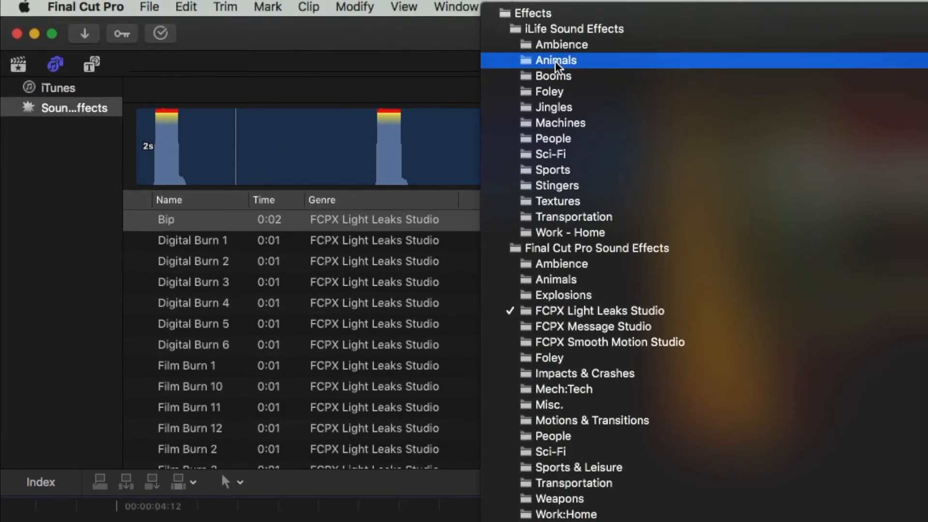
{"action": "left_click", "coordinate": [555, 18]}
{"action": "left_click", "coordinate": [552, 83]}
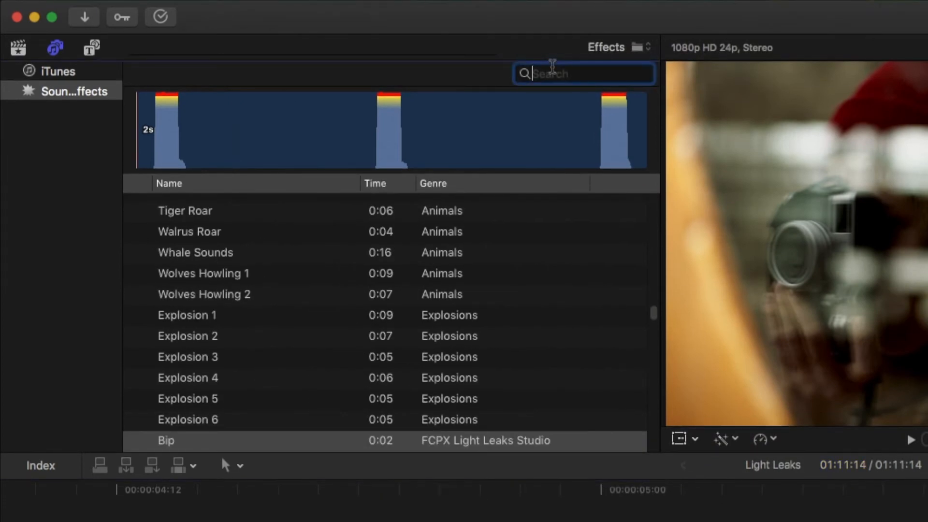
{"action": "type", "text": "camera"}
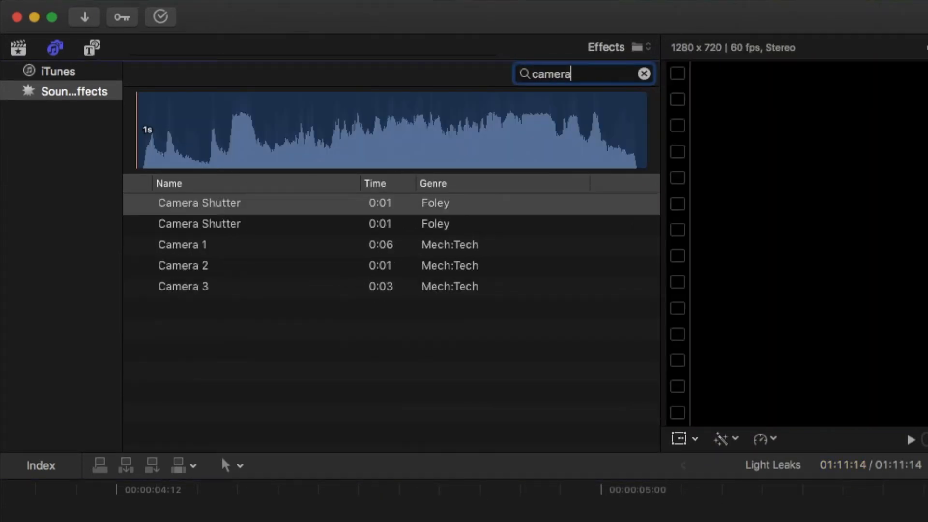
{"action": "left_click", "coordinate": [141, 208]}
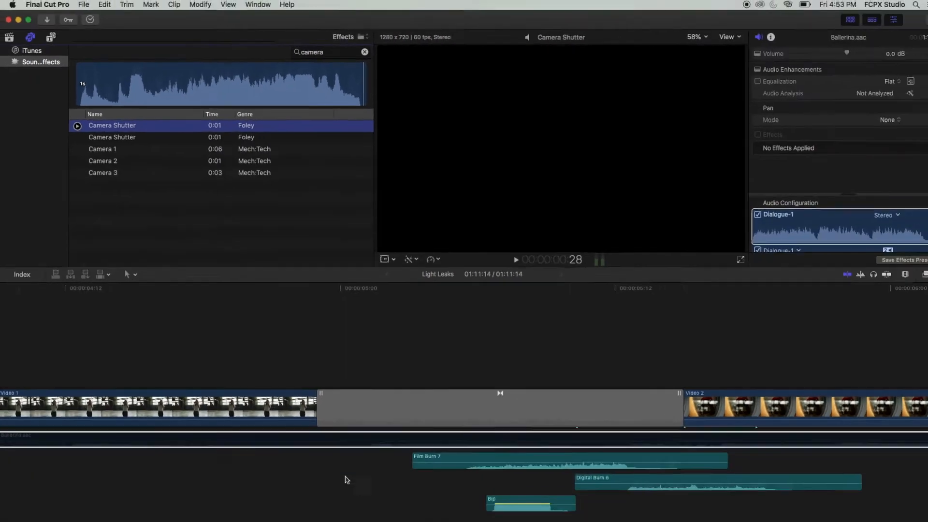
{"action": "mouse_move", "coordinate": [346, 480]}
{"action": "left_mouse_down"}
{"action": "mouse_move", "coordinate": [325, 489]}
{"action": "mouse_move", "coordinate": [281, 483]}
{"action": "mouse_move", "coordinate": [334, 485]}
{"action": "left_mouse_up"}
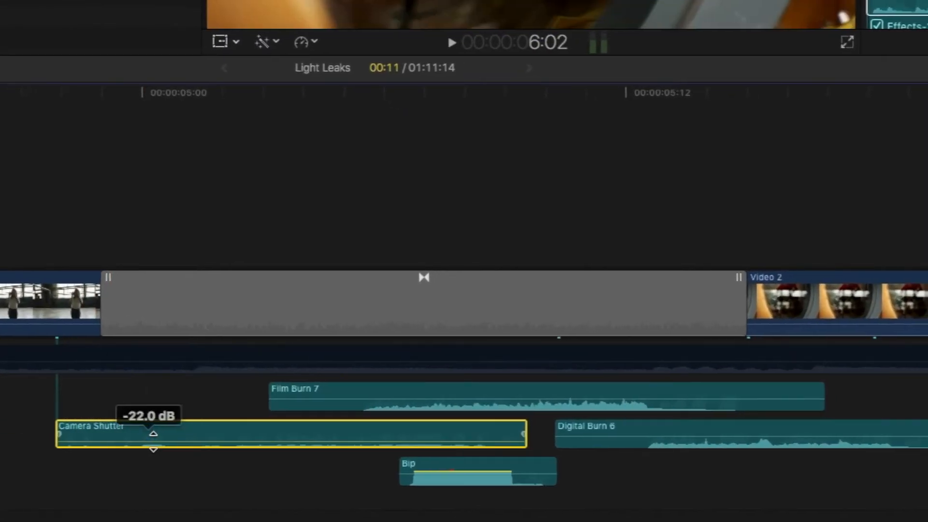
Step: Set the Camera Shutter clip's volume to -17.0 dB and lower the volumes of Film Burn 7 and Bip
{"action": "left_click_drag", "start_coordinate": [153, 441], "coordinate": [153, 441]}
{"action": "left_click_drag", "start_coordinate": [393, 399], "coordinate": [405, 403]}
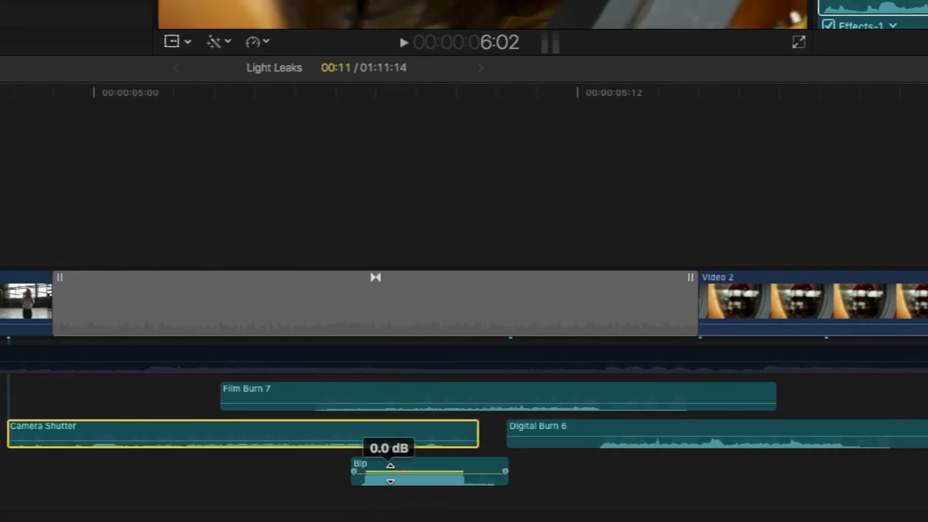
{"action": "left_click_drag", "start_coordinate": [390, 465], "coordinate": [384, 469]}
Step: Clear the sound effects search and limit the list to the FCPX Light Leaks Studio folder again
{"action": "left_click_drag", "start_coordinate": [541, 425], "coordinate": [197, 430]}
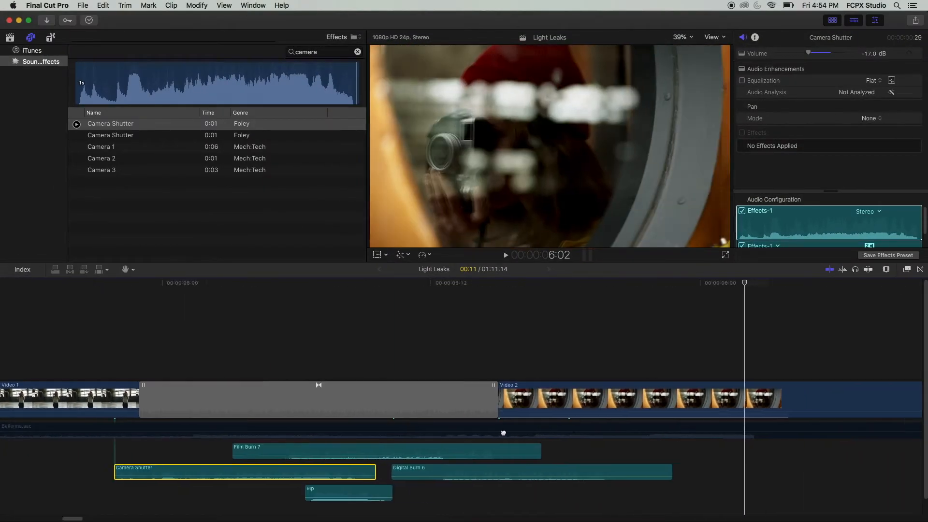
{"action": "key", "text": "super+minus"}
{"action": "key", "text": "super+minus"}
{"action": "left_click_drag", "start_coordinate": [685, 423], "coordinate": [112, 427]}
{"action": "left_click_drag", "start_coordinate": [811, 432], "coordinate": [317, 439]}
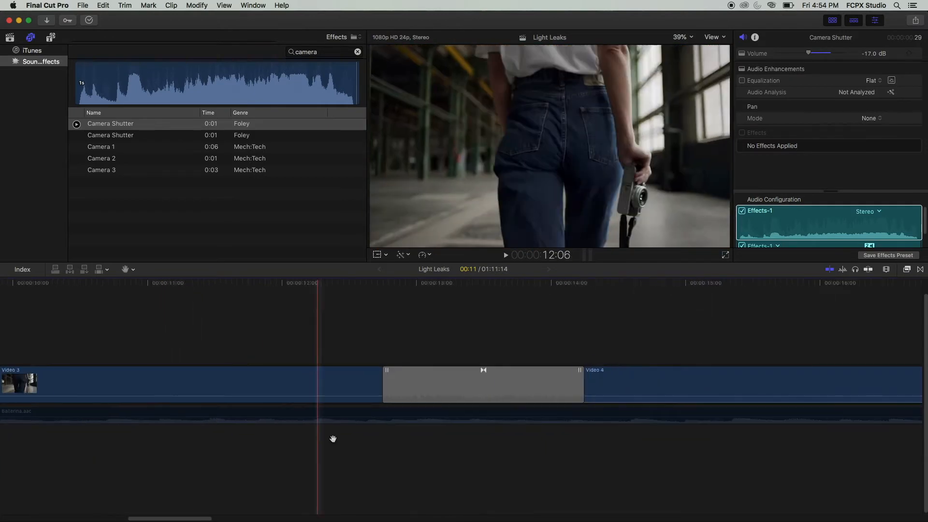
{"action": "key", "text": "super+equal"}
{"action": "left_click_drag", "start_coordinate": [396, 435], "coordinate": [321, 435]}
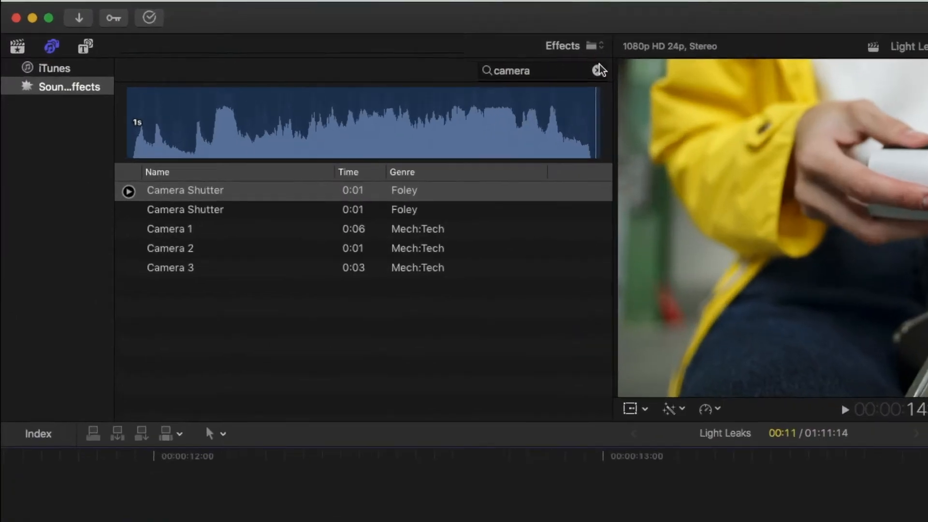
{"action": "left_click", "coordinate": [358, 52]}
{"action": "left_click", "coordinate": [355, 37]}
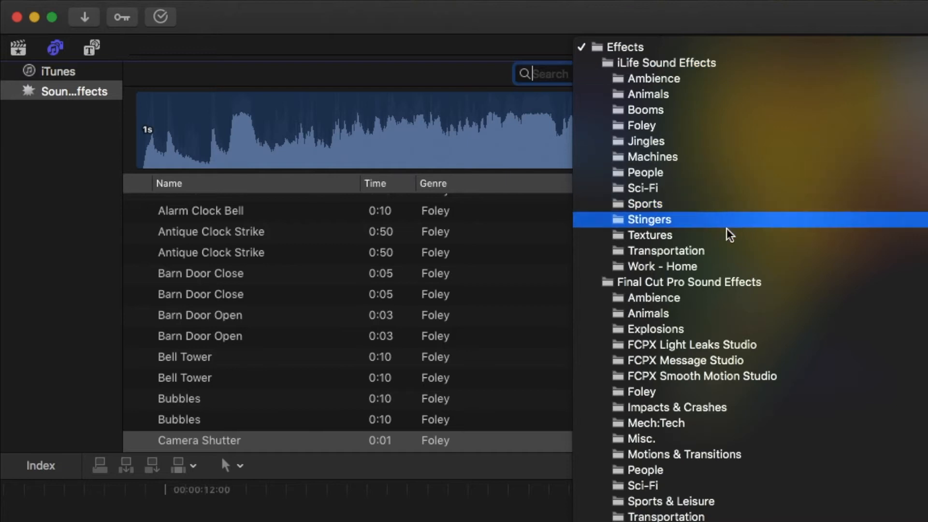
{"action": "left_click", "coordinate": [731, 344]}
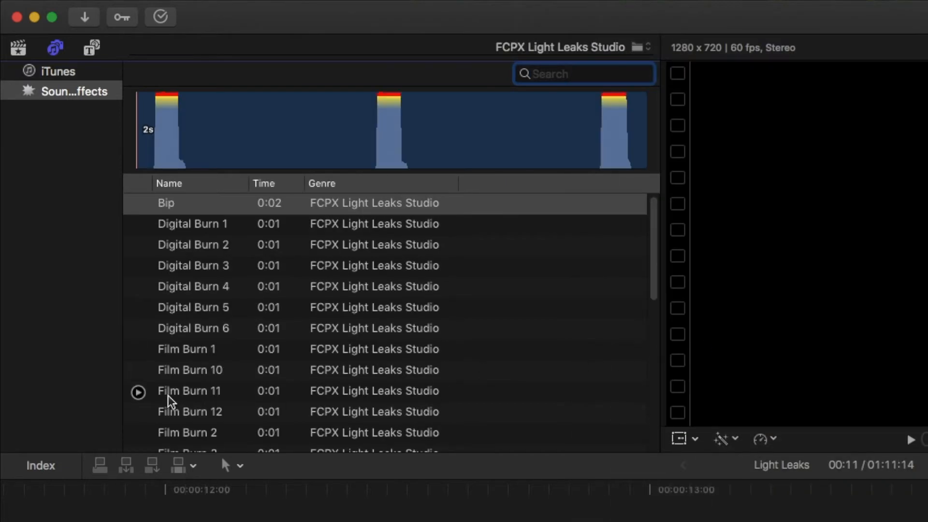
Step: Preview Film Burn 11, add it at the start of the transition between Video 3 and Video 4, and play it back
{"action": "left_click", "coordinate": [138, 392]}
{"action": "mouse_move", "coordinate": [138, 392]}
{"action": "left_mouse_down"}
{"action": "mouse_move", "coordinate": [493, 473]}
{"action": "mouse_move", "coordinate": [571, 521]}
{"action": "mouse_move", "coordinate": [537, 521]}
{"action": "left_mouse_up"}
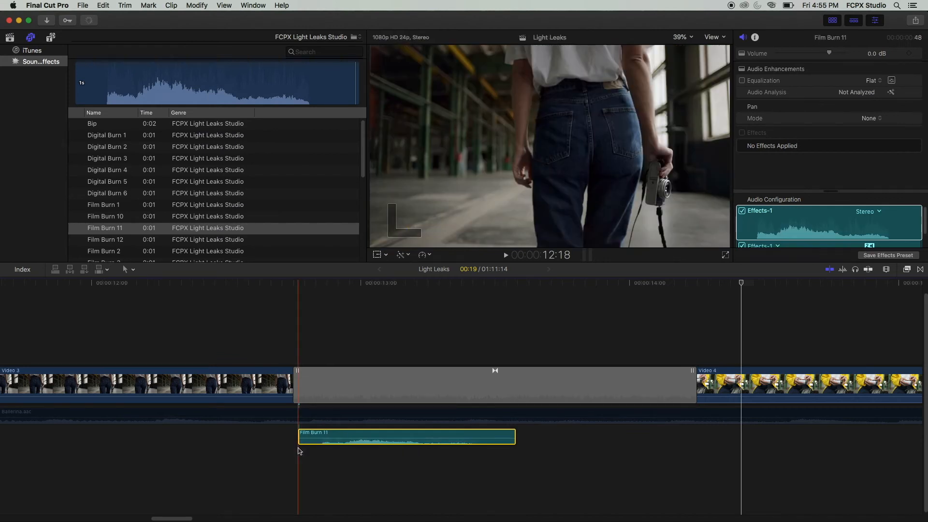
{"action": "key", "text": "space"}
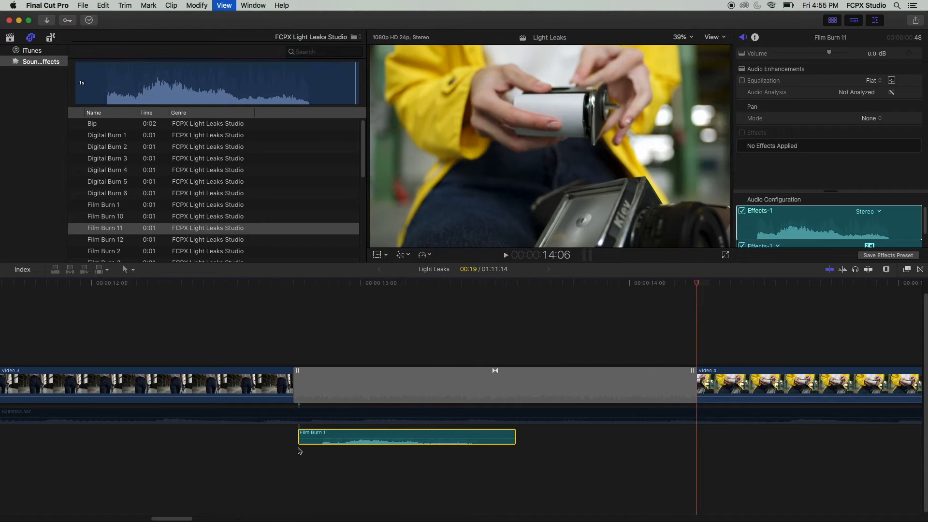
Step: Retime Film Burn 11 to 49% speed so it spans the whole transition, and play it back
{"action": "key", "text": "super+r"}
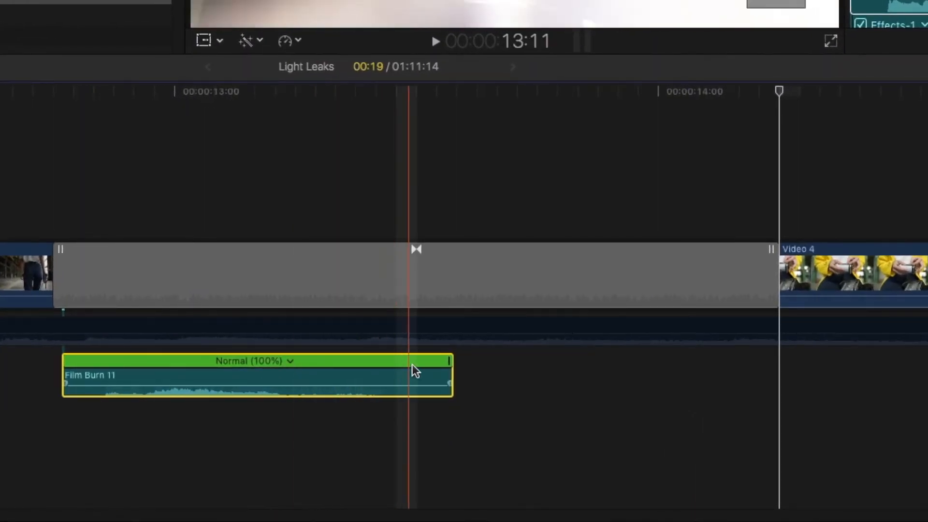
{"action": "left_click_drag", "start_coordinate": [459, 375], "coordinate": [861, 369]}
{"action": "key", "text": "space"}
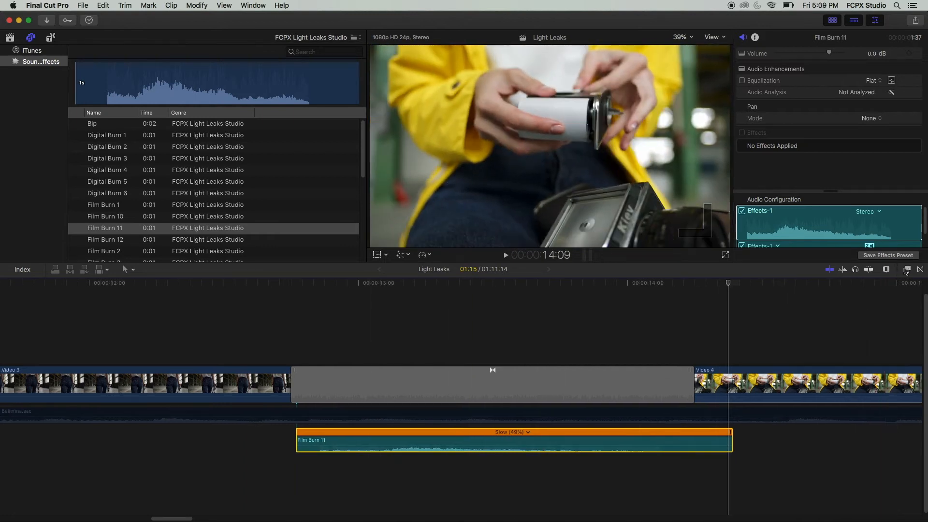
Step: Find the Final Cut Pitch audio effect and apply it to the Film Burn 11 clip
{"action": "left_click", "coordinate": [905, 270]}
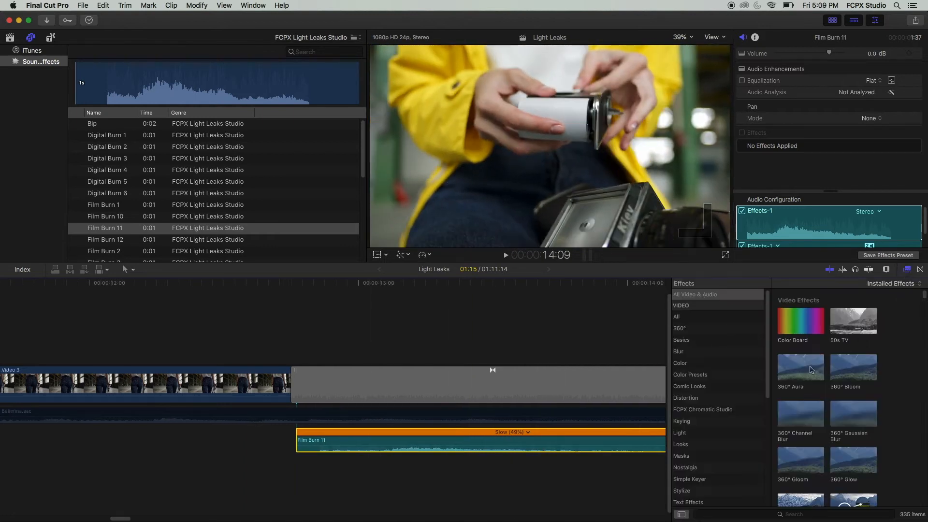
{"action": "left_click", "coordinate": [787, 513]}
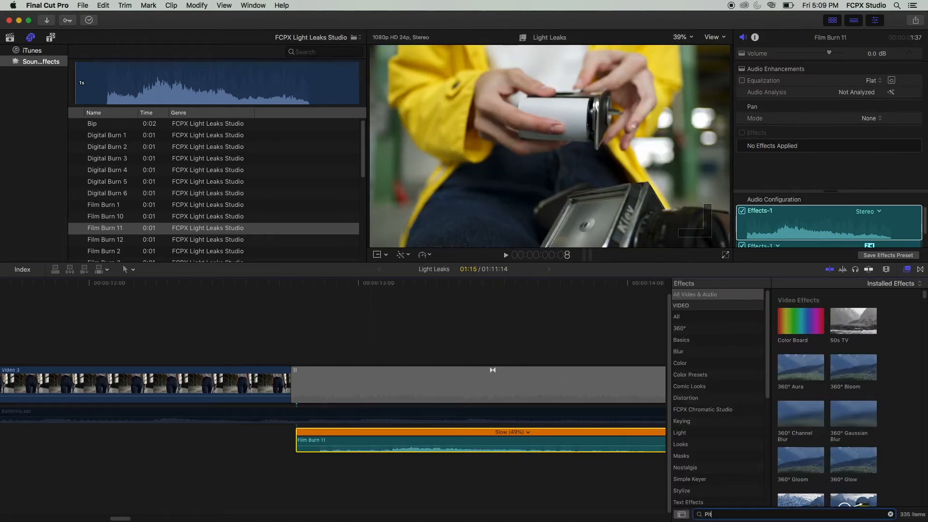
{"action": "mouse_move", "coordinate": [798, 324]}
{"action": "left_mouse_down"}
{"action": "mouse_move", "coordinate": [683, 404]}
{"action": "mouse_move", "coordinate": [586, 444]}
{"action": "left_mouse_up"}
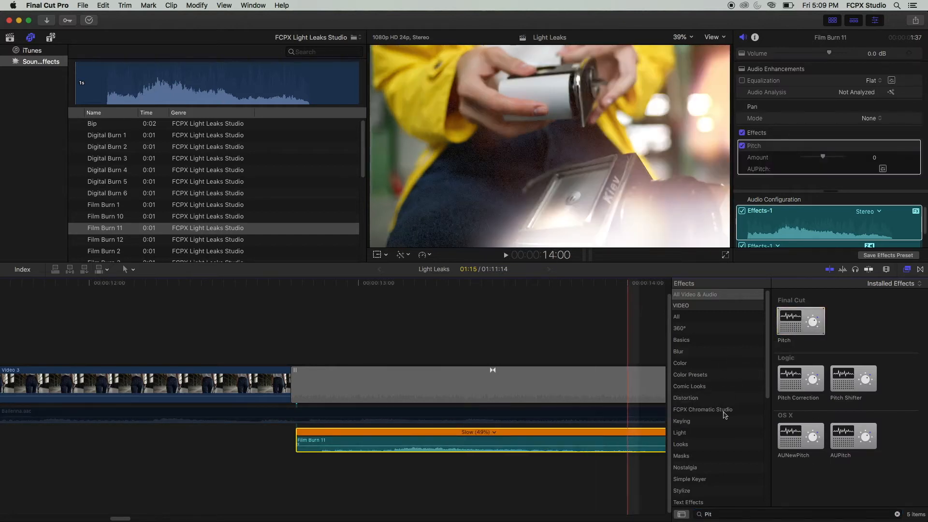
{"action": "left_click", "coordinate": [906, 269]}
Step: Set the Pitch amount of Film Burn 11 to -2.19 and play back the transition
{"action": "left_click_drag", "start_coordinate": [822, 156], "coordinate": [821, 156]}
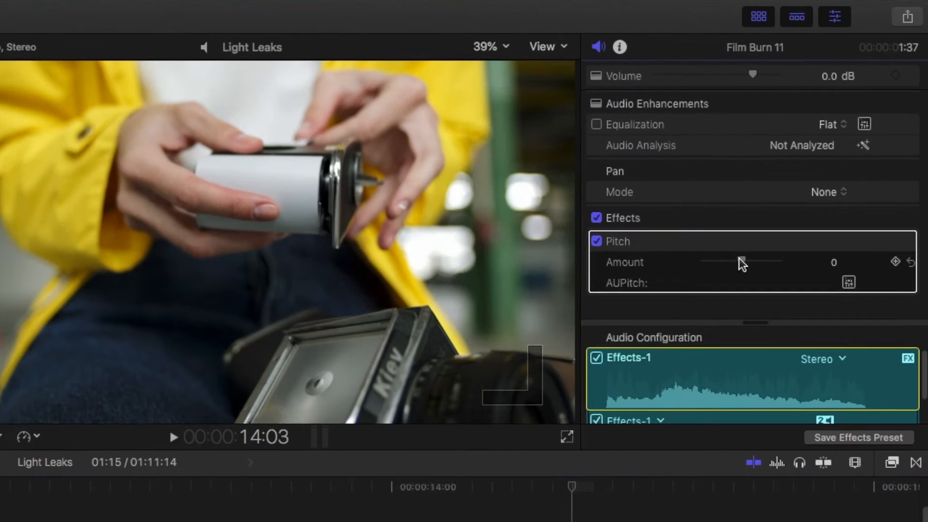
{"action": "left_click_drag", "start_coordinate": [740, 263], "coordinate": [721, 263]}
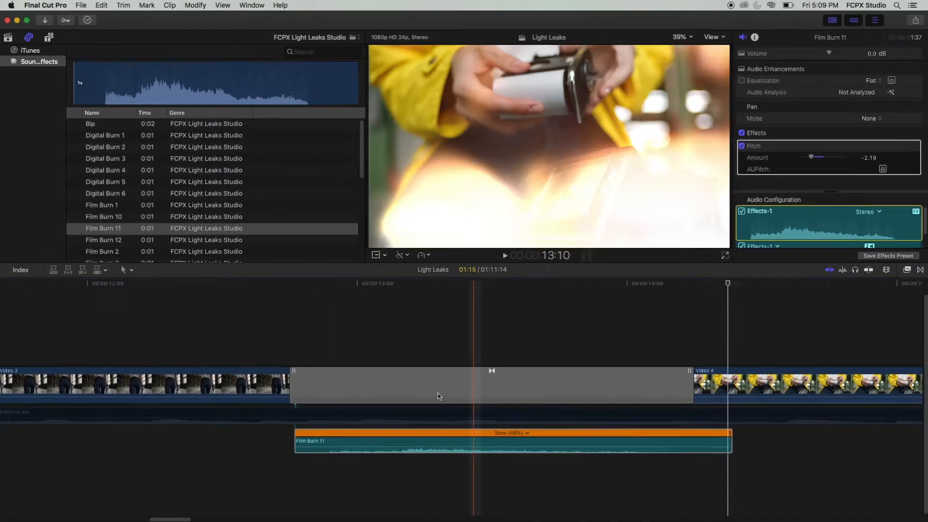
{"action": "key", "text": "space"}
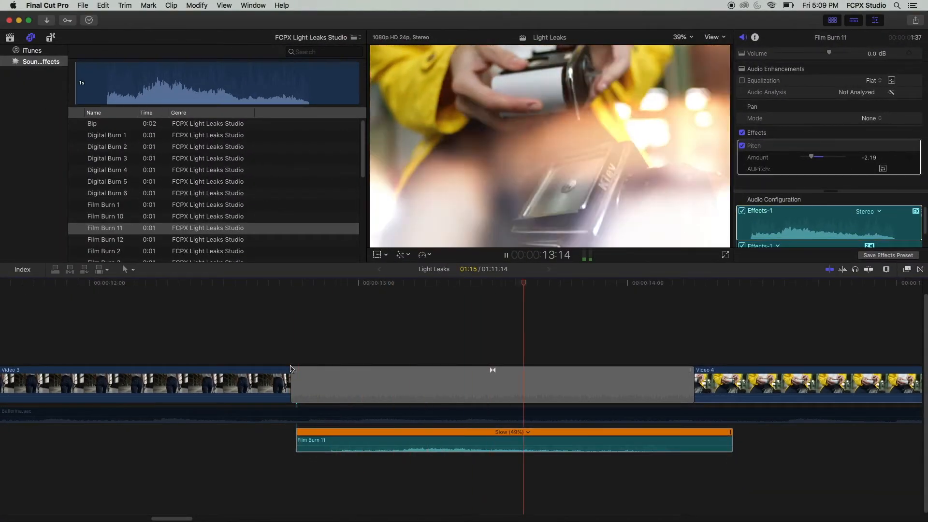
Step: Stop playback, search the effects for Channel EQ, and apply it to the Film Burn 11 clip
{"action": "key", "text": "space"}
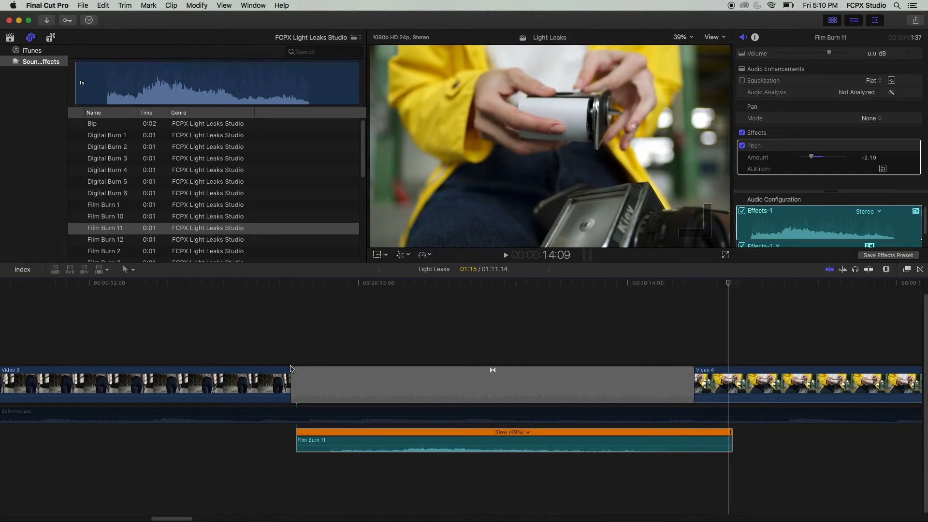
{"action": "left_click", "coordinate": [906, 269]}
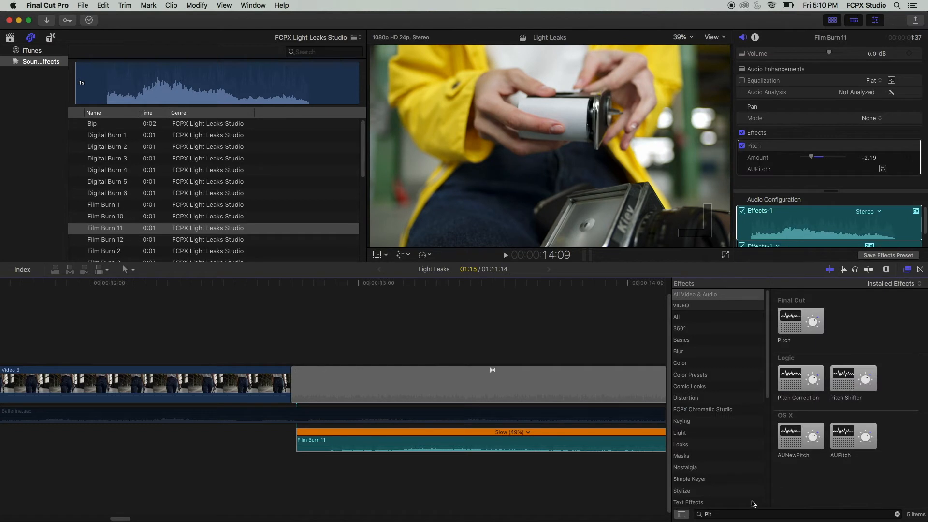
{"action": "type", "text": "Chan"}
{"action": "left_click_drag", "start_coordinate": [804, 385], "coordinate": [616, 440]}
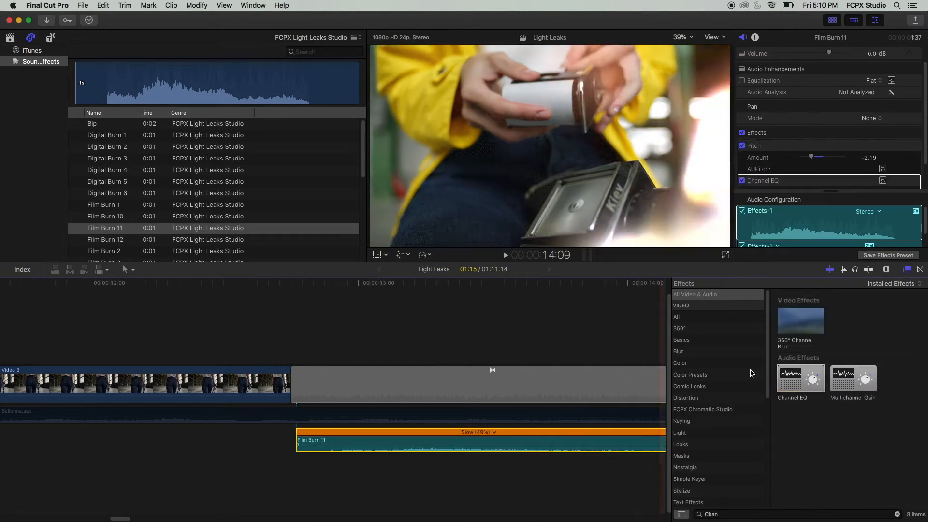
{"action": "left_click", "coordinate": [907, 273]}
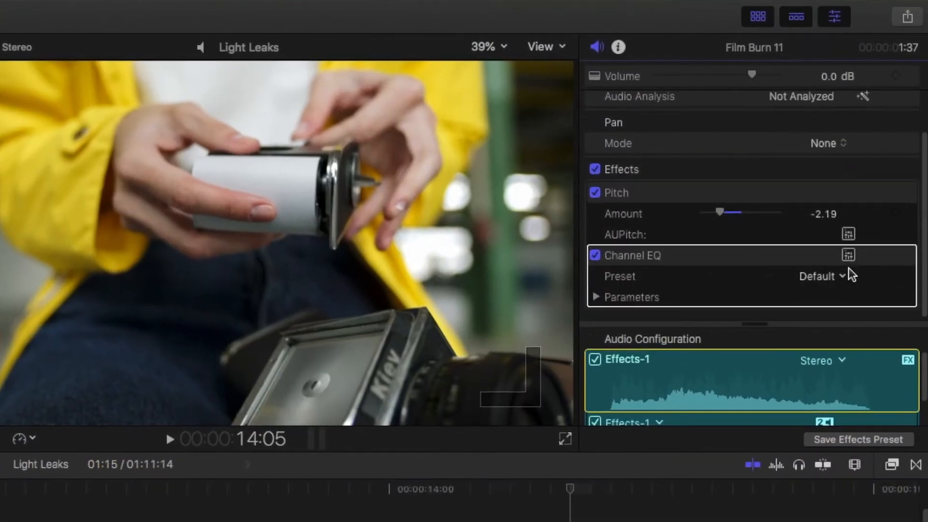
Step: Open the Channel EQ editor for Film Burn 11, turn on the Analyzer, and play the clip to view its frequency curve
{"action": "left_click", "coordinate": [882, 180]}
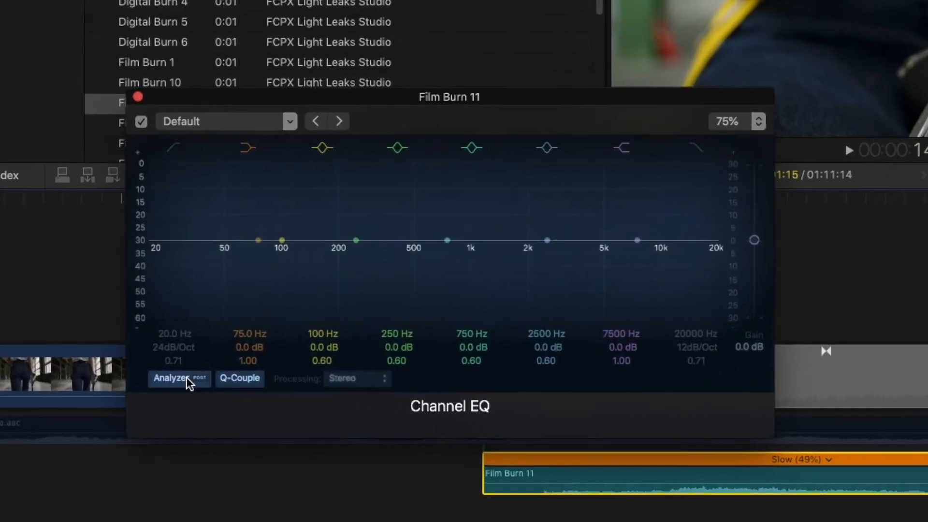
{"action": "left_click", "coordinate": [118, 385]}
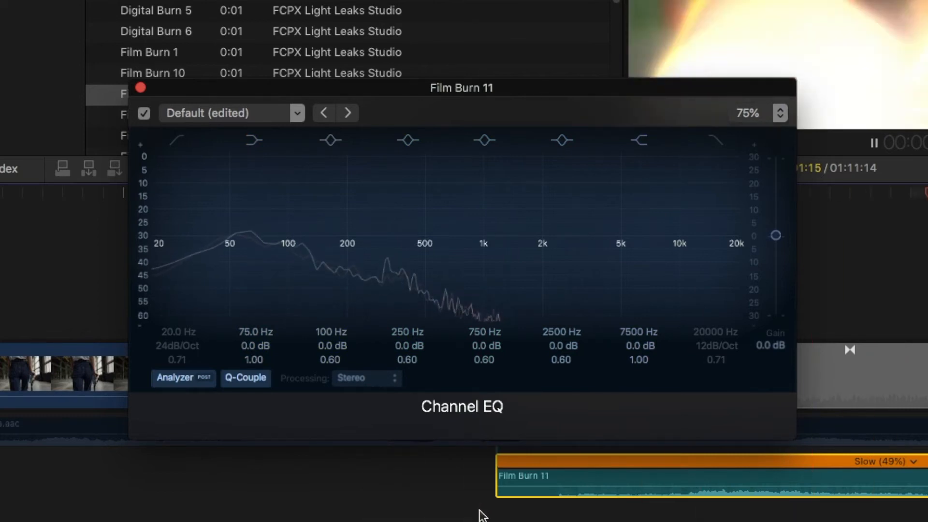
{"action": "key", "text": "space"}
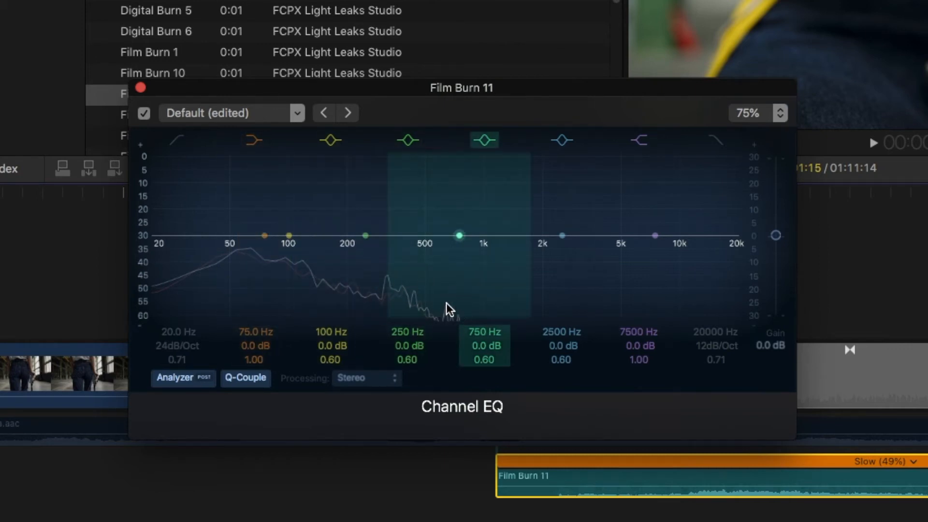
Step: Cut the 750 Hz band to -15.5 dB, tune it to 860 Hz while playing the transition, and close the equalizer
{"action": "left_click_drag", "start_coordinate": [460, 235], "coordinate": [462, 293]}
{"action": "left_click_drag", "start_coordinate": [521, 250], "coordinate": [505, 256]}
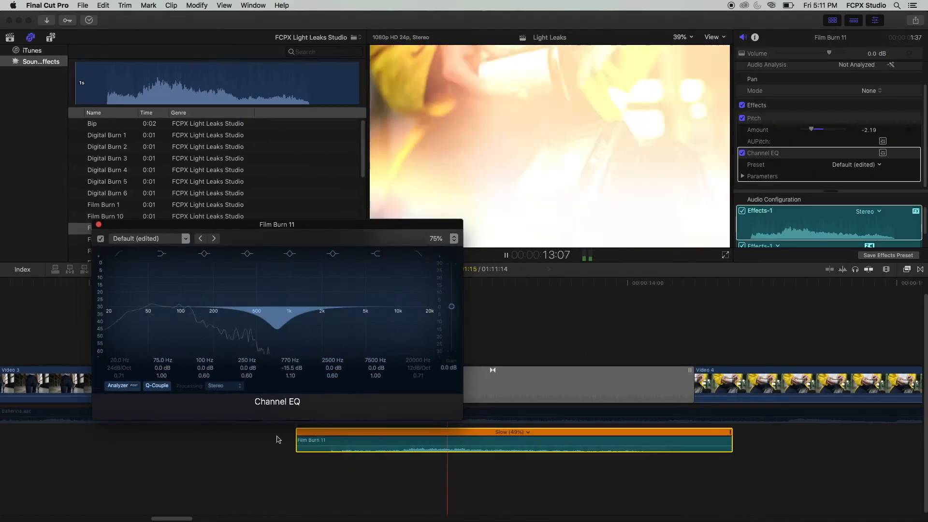
{"action": "key", "text": "space"}
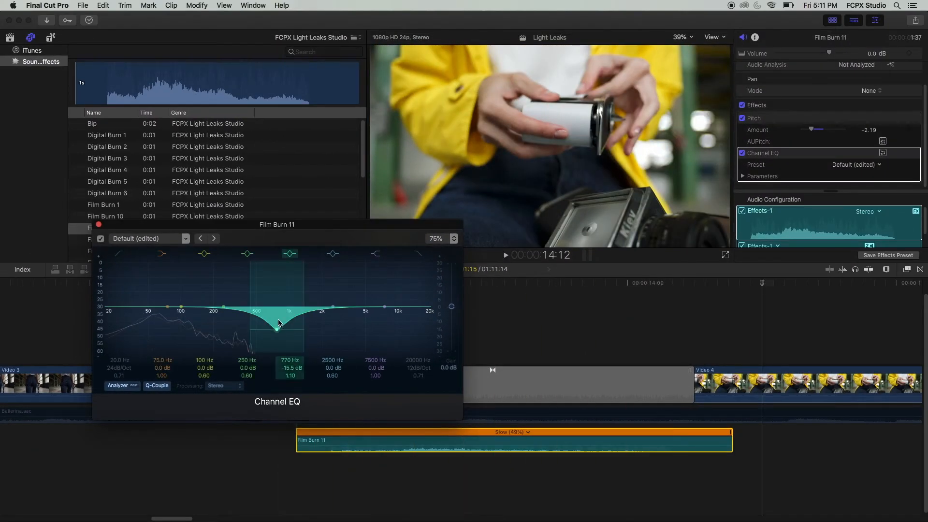
{"action": "key", "text": "space"}
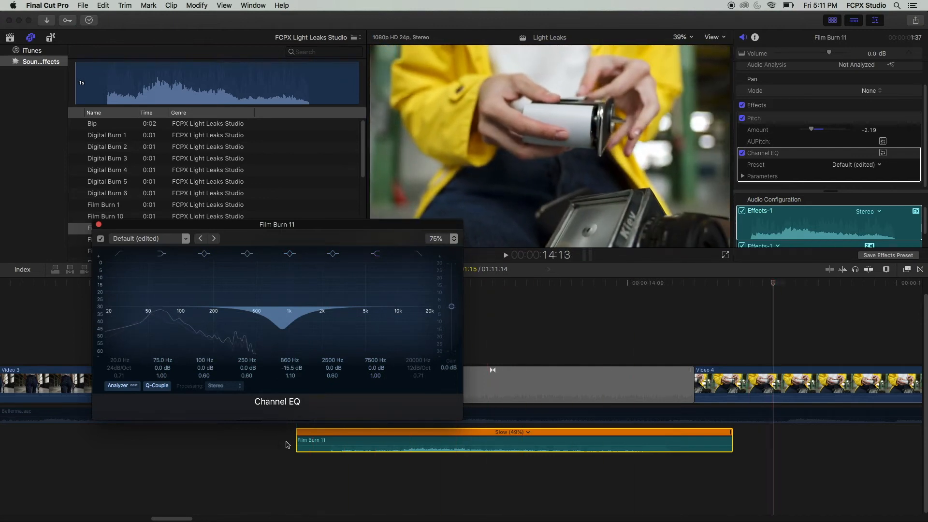
{"action": "left_click", "coordinate": [99, 225]}
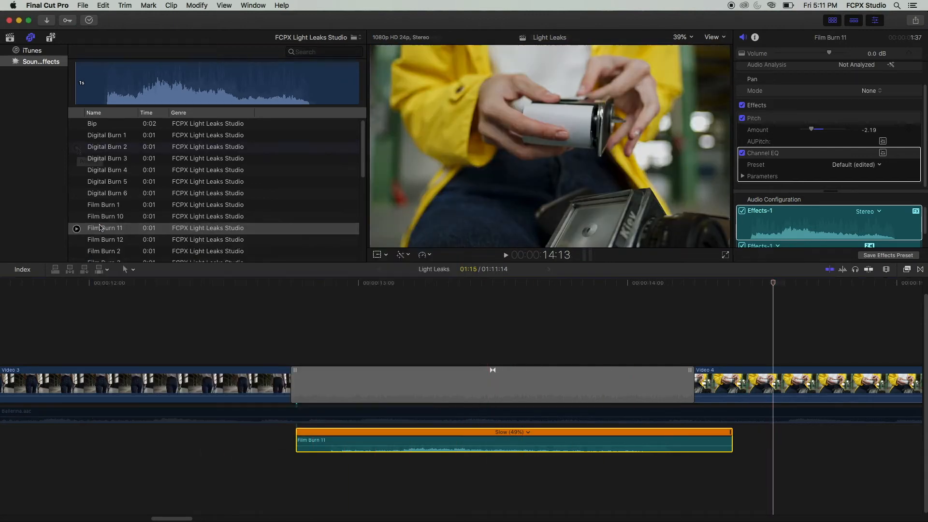
Step: Audition Digital Burn 2 and Film Burn 2, add Film Burn 2 under the transition's end, trim its start to about 14:03, and play back
{"action": "left_click", "coordinate": [82, 146]}
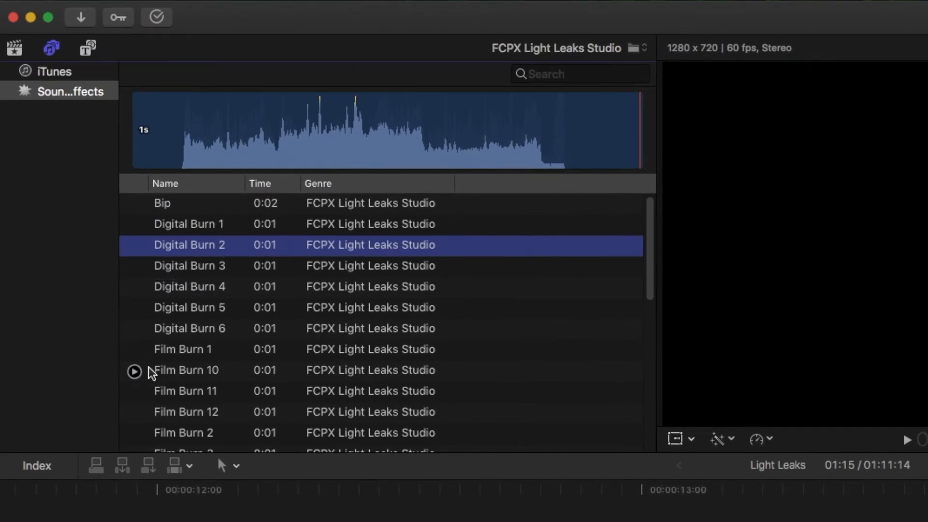
{"action": "left_click", "coordinate": [136, 433]}
{"action": "mouse_move", "coordinate": [141, 427]}
{"action": "left_mouse_down"}
{"action": "mouse_move", "coordinate": [297, 397]}
{"action": "mouse_move", "coordinate": [452, 473]}
{"action": "mouse_move", "coordinate": [519, 466]}
{"action": "left_mouse_up"}
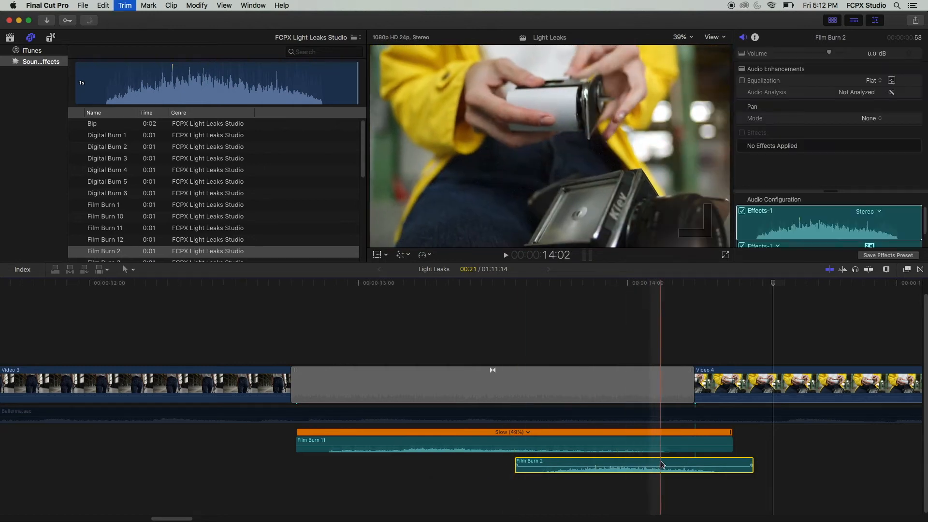
{"action": "key", "text": "alt+["}
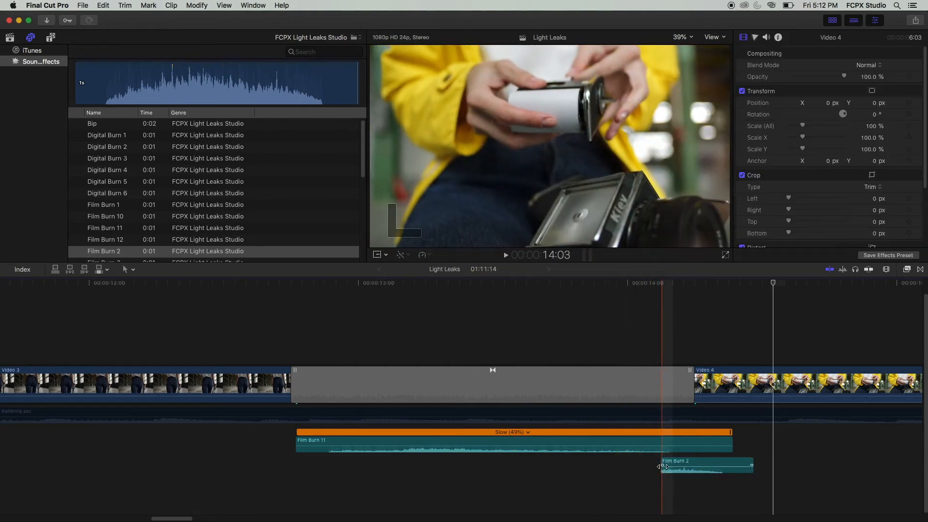
{"action": "key", "text": "space"}
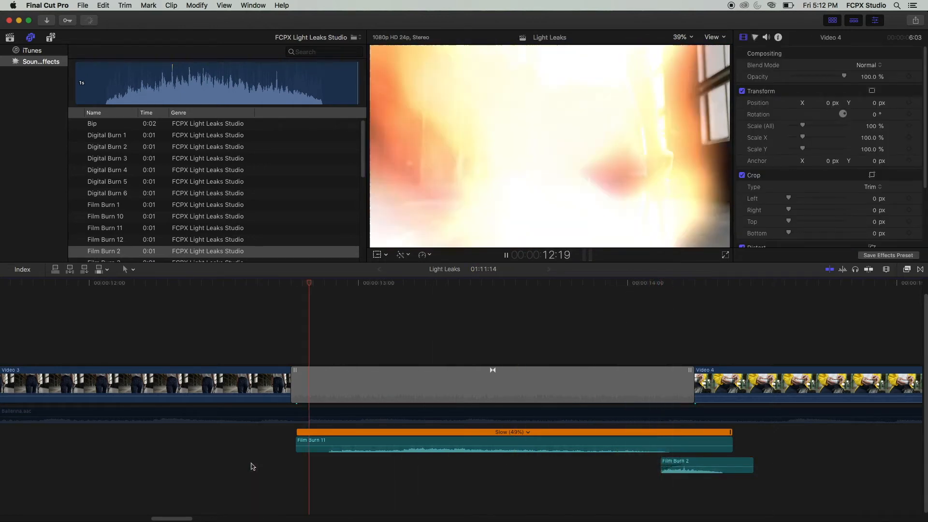
{"action": "key", "text": "space"}
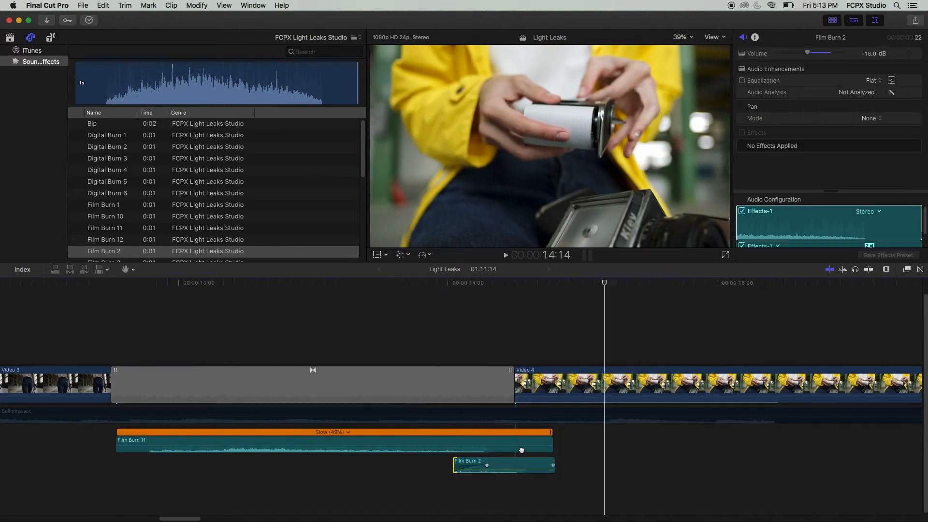
Step: Preview Film Burn 3 and add it at the start of the transition between Video 4 and Video 5
{"action": "left_click_drag", "start_coordinate": [520, 449], "coordinate": [0, 427]}
{"action": "mouse_move", "coordinate": [743, 449]}
{"action": "left_mouse_down"}
{"action": "mouse_move", "coordinate": [571, 463]}
{"action": "mouse_move", "coordinate": [325, 449]}
{"action": "left_mouse_up"}
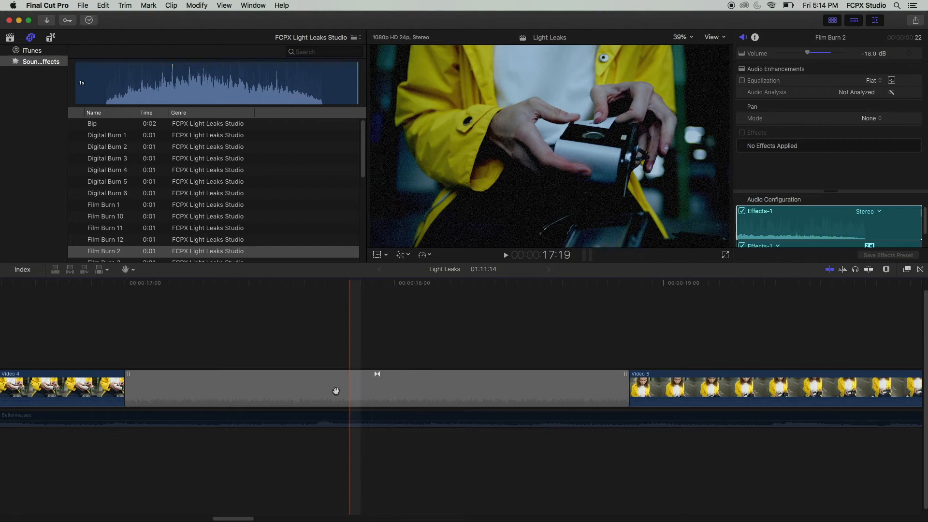
{"action": "scroll", "coordinate": [215, 255], "scroll_direction": "down", "scroll_amount": 3}
{"action": "left_click", "coordinate": [77, 226]}
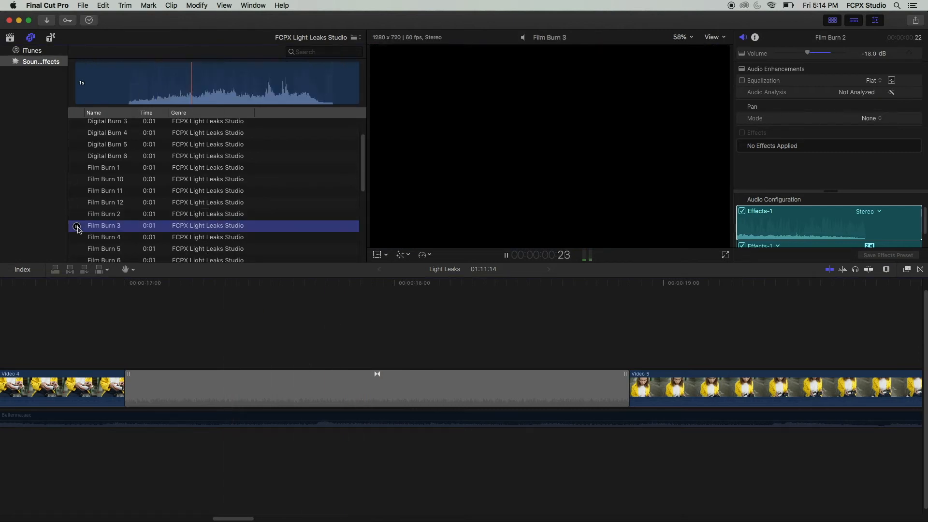
{"action": "mouse_move", "coordinate": [164, 282]}
{"action": "left_mouse_down"}
{"action": "mouse_move", "coordinate": [174, 375]}
{"action": "mouse_move", "coordinate": [135, 454]}
{"action": "left_mouse_up"}
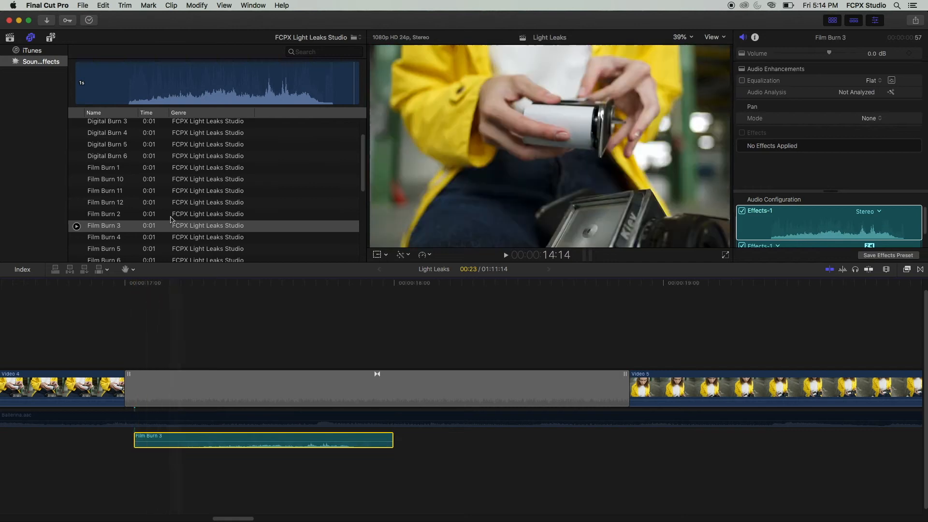
Step: Preview Film Burn 6 and add it below Film Burn 3, overlapping its end in the middle of the transition
{"action": "scroll", "coordinate": [77, 218], "scroll_direction": "down", "scroll_amount": 5}
{"action": "left_click", "coordinate": [76, 159]}
{"action": "mouse_move", "coordinate": [100, 162]}
{"action": "left_mouse_down"}
{"action": "mouse_move", "coordinate": [173, 183]}
{"action": "mouse_move", "coordinate": [277, 498]}
{"action": "mouse_move", "coordinate": [310, 480]}
{"action": "mouse_move", "coordinate": [304, 463]}
{"action": "left_mouse_up"}
Step: Preview Digital Burn 2 and Digital Burn 1, and add Digital Burn 1 below Film Burn 6 near the transition's end
{"action": "scroll", "coordinate": [264, 141], "scroll_direction": "up", "scroll_amount": 5}
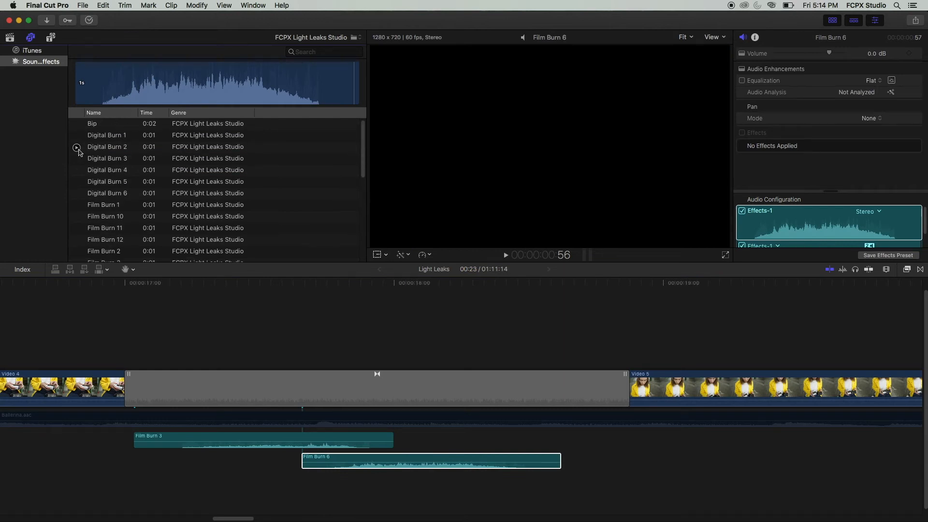
{"action": "left_click", "coordinate": [77, 148]}
{"action": "left_click", "coordinate": [76, 136]}
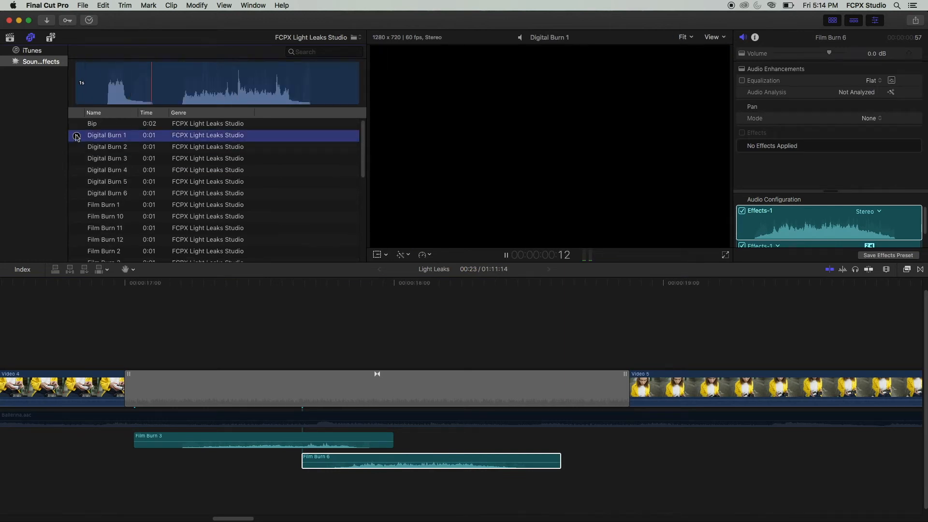
{"action": "mouse_move", "coordinate": [272, 236]}
{"action": "left_mouse_down"}
{"action": "mouse_move", "coordinate": [435, 431]}
{"action": "mouse_move", "coordinate": [456, 489]}
{"action": "left_mouse_up"}
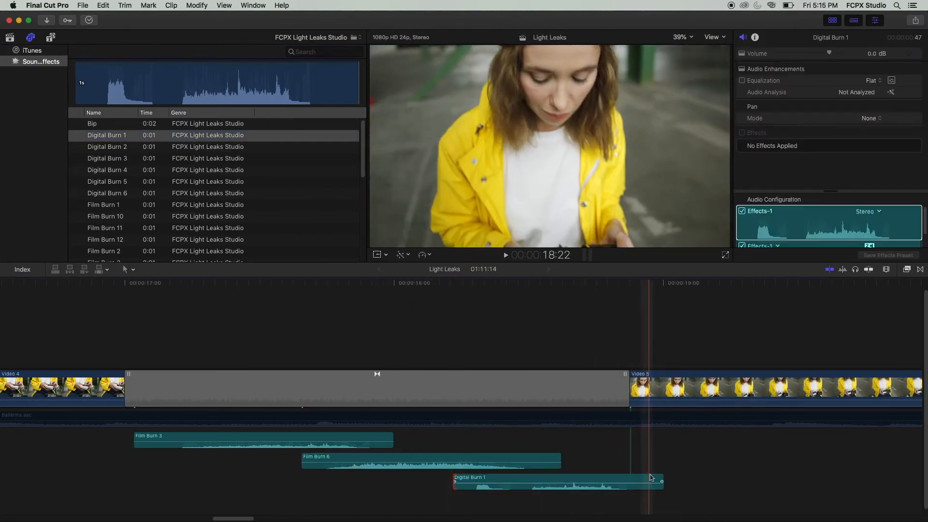
Step: Trim both ends of Digital Burn 1 to about 20 frames starting at 18:11, and fade out its audio
{"action": "mouse_move", "coordinate": [661, 481]}
{"action": "left_mouse_down"}
{"action": "mouse_move", "coordinate": [576, 478]}
{"action": "mouse_move", "coordinate": [601, 478]}
{"action": "left_mouse_up"}
{"action": "left_click_drag", "start_coordinate": [451, 477], "coordinate": [527, 476]}
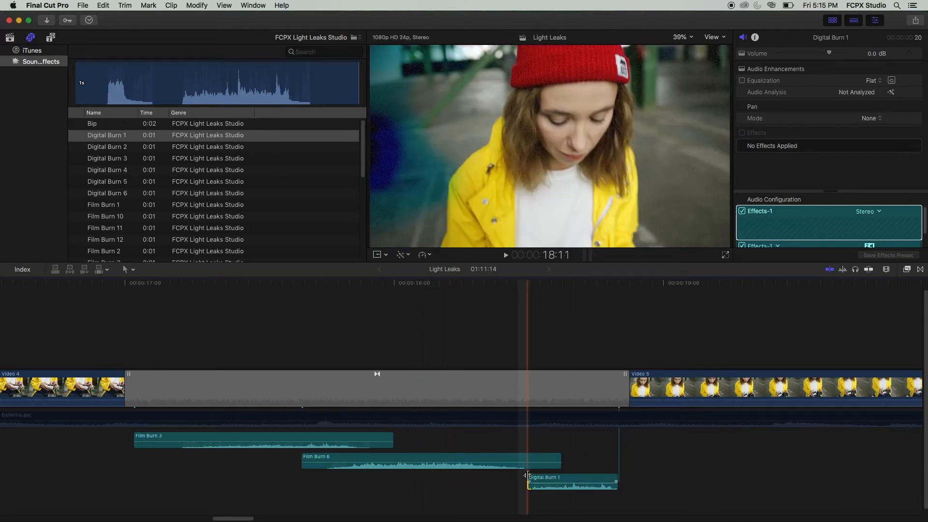
{"action": "left_click_drag", "start_coordinate": [618, 482], "coordinate": [607, 483]}
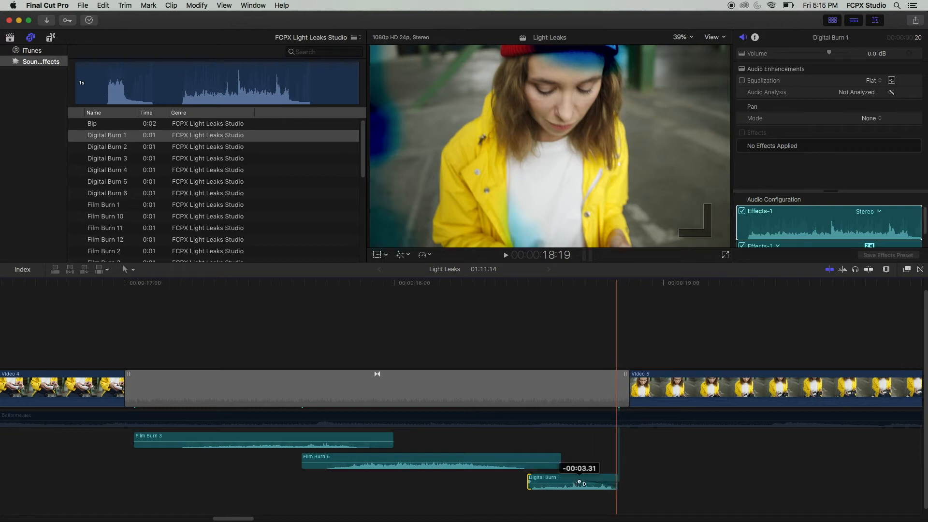
{"action": "left_click_drag", "start_coordinate": [573, 483], "coordinate": [569, 482]}
Step: Play back the transition between Video 4 and Video 5 with its layered sound effects
{"action": "left_click", "coordinate": [147, 466]}
{"action": "key", "text": "space"}
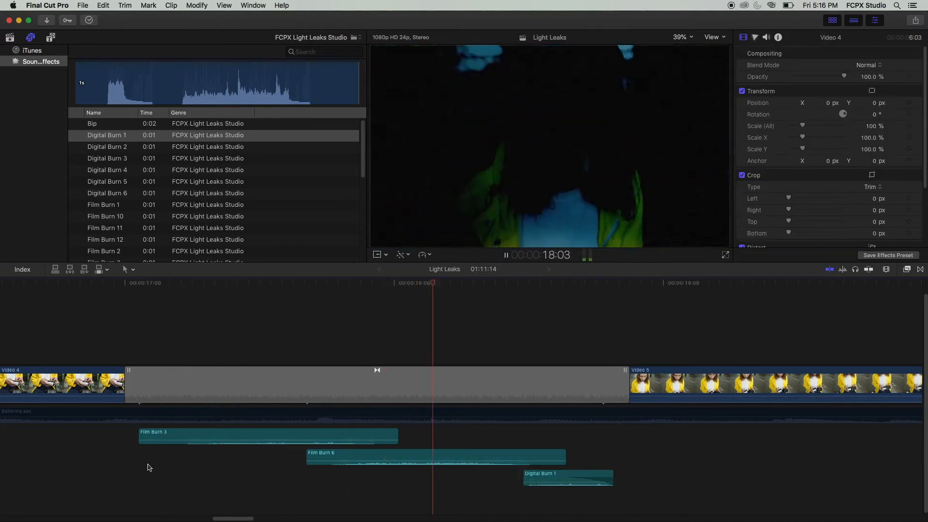
{"action": "key", "text": "space"}
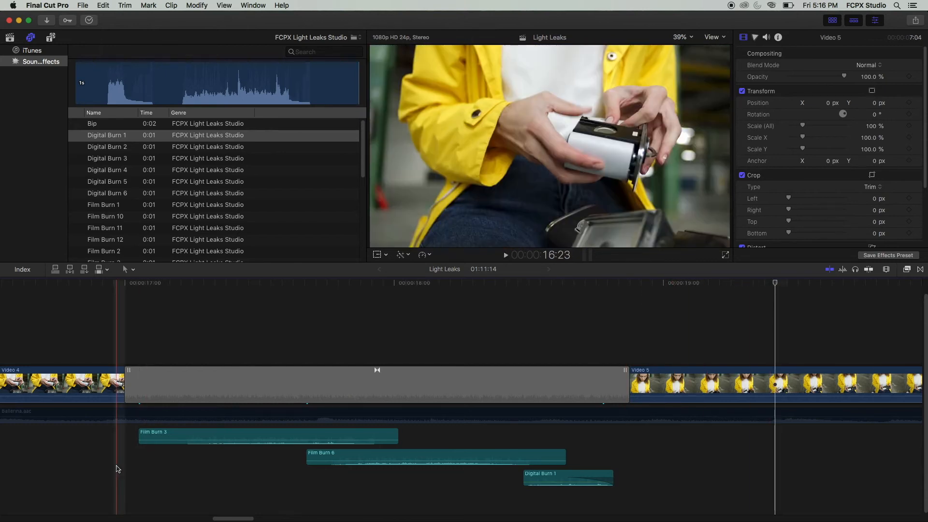
Step: Split the Ballerina.aac music track at about 25:00, shortly after Video 5 ends, and delete the remainder
{"action": "key", "text": "super+minus"}
{"action": "key", "text": "super+minus"}
{"action": "key", "text": "super+minus"}
{"action": "key", "text": "super+minus"}
{"action": "key", "text": "h"}
{"action": "left_click_drag", "start_coordinate": [122, 465], "coordinate": [393, 464]}
{"action": "key", "text": "a"}
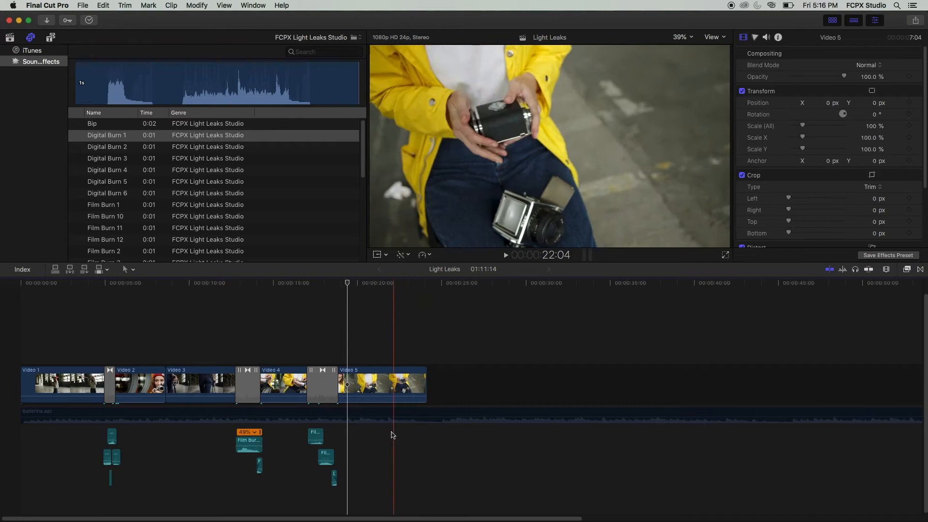
{"action": "left_click", "coordinate": [386, 414]}
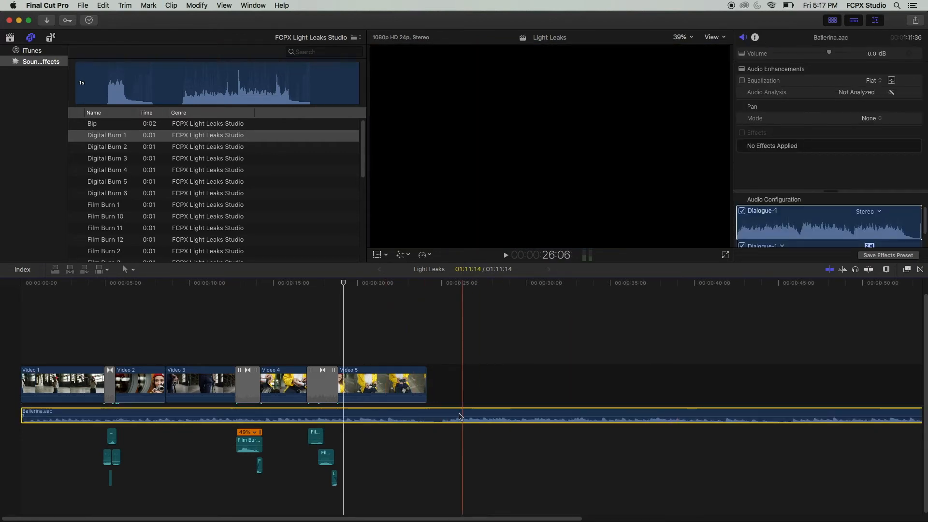
{"action": "key", "text": "cmd+b"}
{"action": "left_click", "coordinate": [466, 414]}
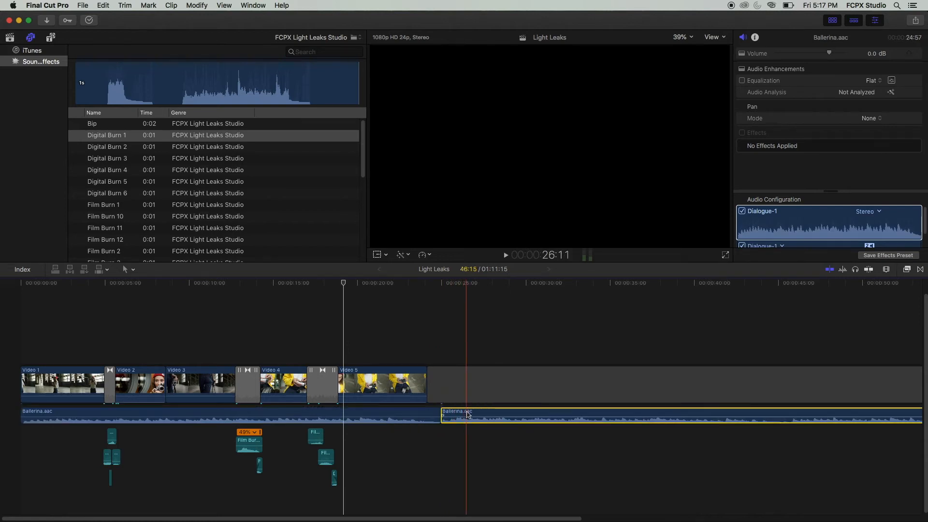
{"action": "key", "text": "Delete"}
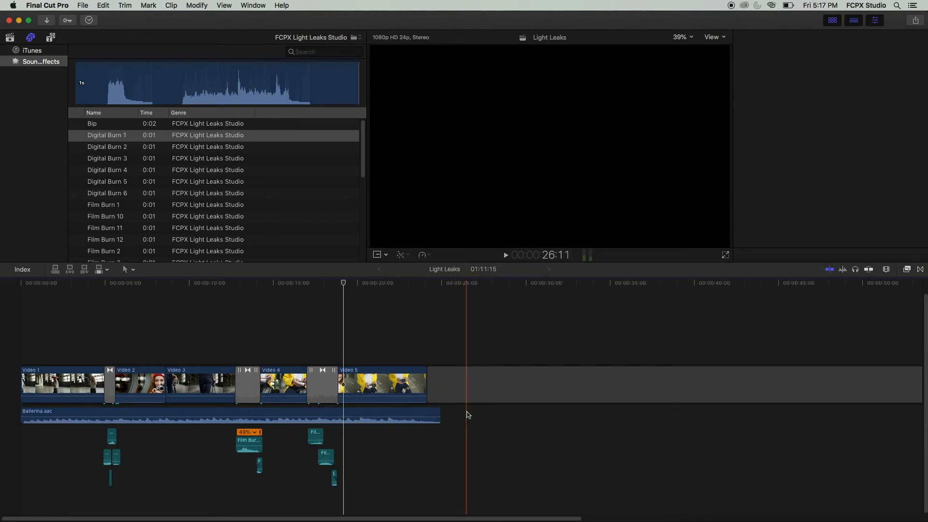
Step: Extend the end of Ballerina.aac to about 45:16 and add a volume keyframe at 25:00, shortly after Video 5 ends
{"action": "left_click_drag", "start_coordinate": [441, 414], "coordinate": [788, 406]}
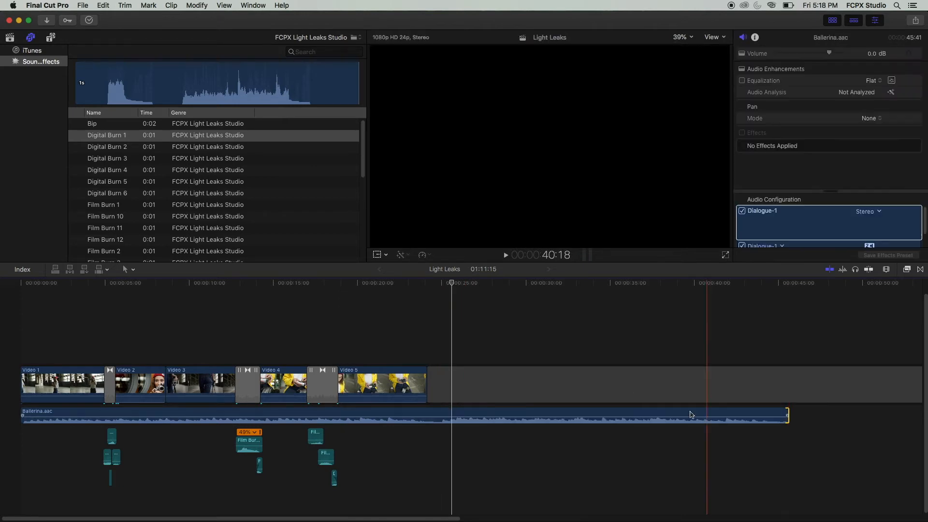
{"action": "left_click", "coordinate": [440, 414]}
{"action": "key", "text": "super+equal"}
{"action": "key", "text": "super+equal"}
{"action": "key", "text": "super+equal"}
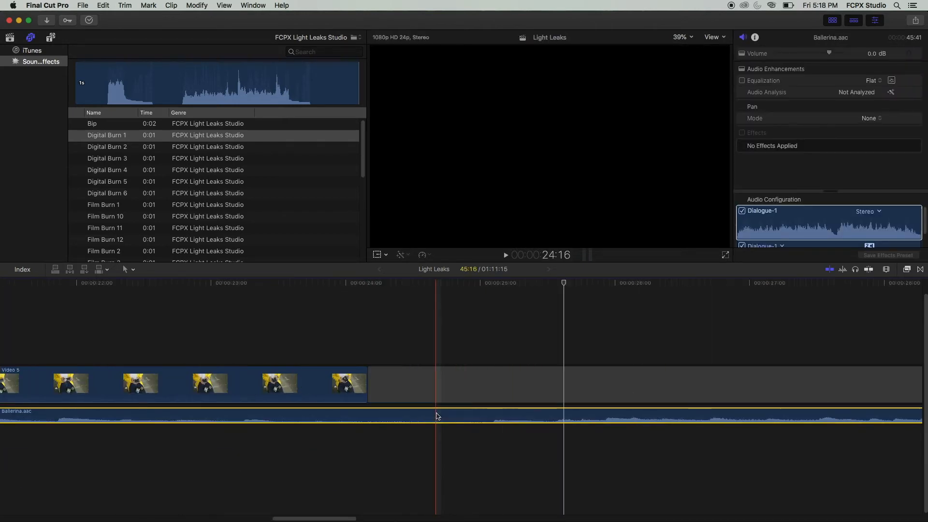
{"action": "key", "text": "Right"}
{"action": "key", "text": "Right"}
{"action": "key", "text": "Right"}
{"action": "key", "text": "Right"}
{"action": "key", "text": "Right"}
{"action": "key", "text": "Right"}
{"action": "key", "text": "Right"}
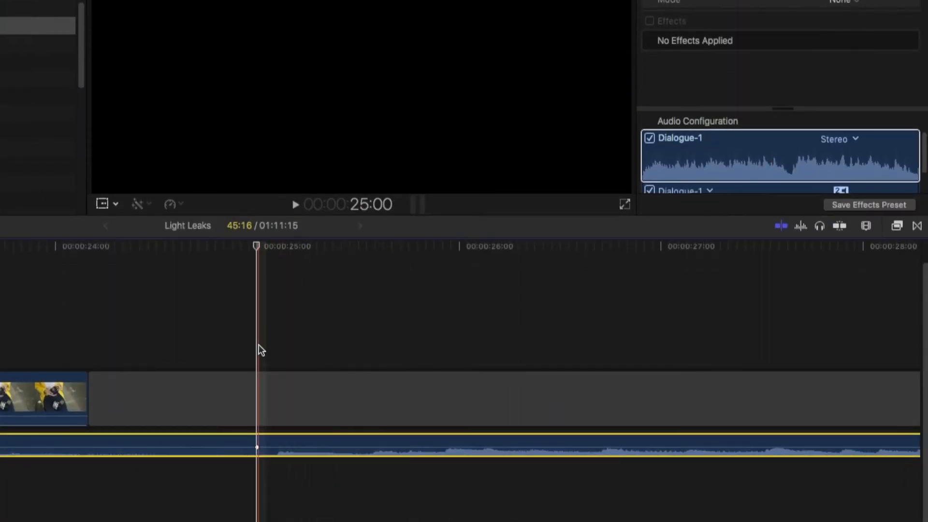
Step: Lower the volume of Ballerina.aac to -∞ dB at 25:02, just after the first volume keyframe
{"action": "left_click", "coordinate": [273, 346]}
{"action": "left_click_drag", "start_coordinate": [776, 64], "coordinate": [684, 72]}
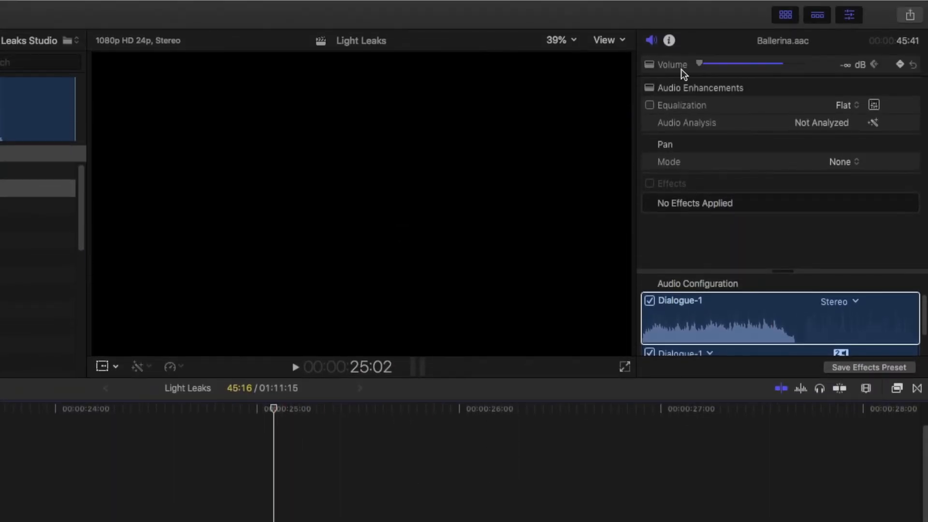
{"action": "key", "text": "super+minus"}
{"action": "key", "text": "super+minus"}
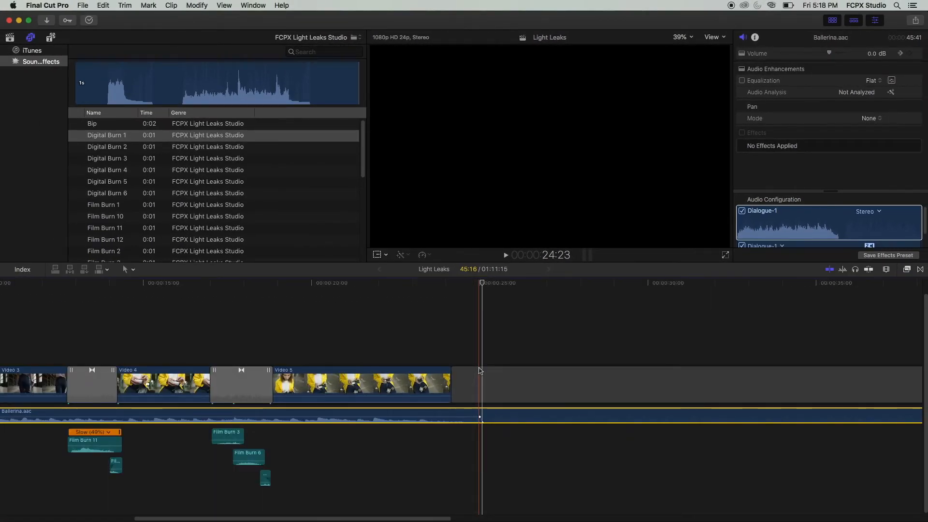
Step: Turn the Ballerina.aac music track into a compound clip named Music
{"action": "key", "text": "alt+g"}
{"action": "type", "text": "Music"}
{"action": "key", "text": "Return"}
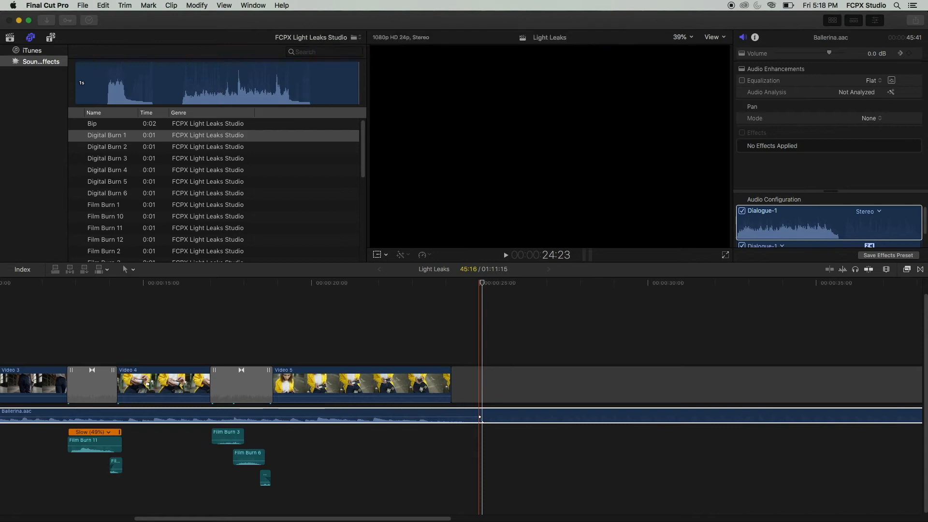
Step: Split the Music compound clip at about 23:21, just before Video 5 ends, and select the second part
{"action": "key", "text": "super+equal"}
{"action": "key", "text": "super+equal"}
{"action": "left_click", "coordinate": [452, 415]}
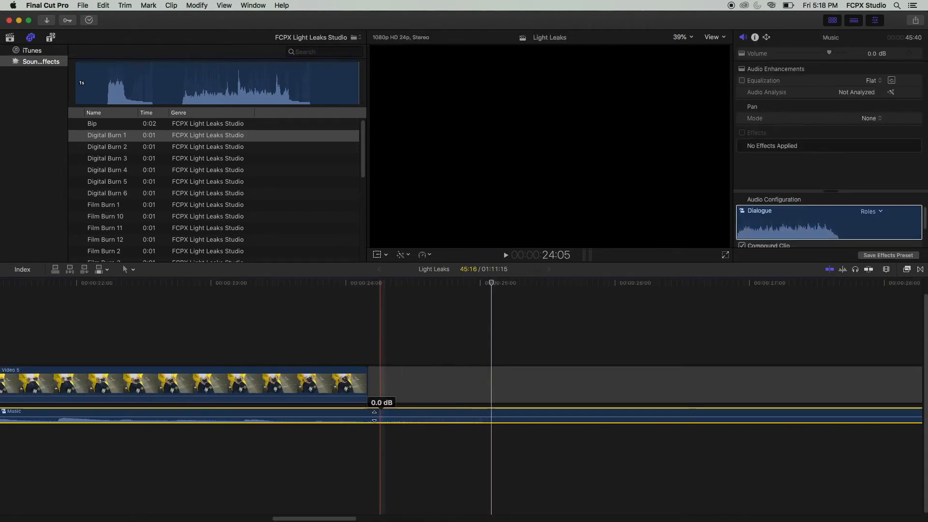
{"action": "key", "text": "super+b"}
{"action": "left_click", "coordinate": [351, 414]}
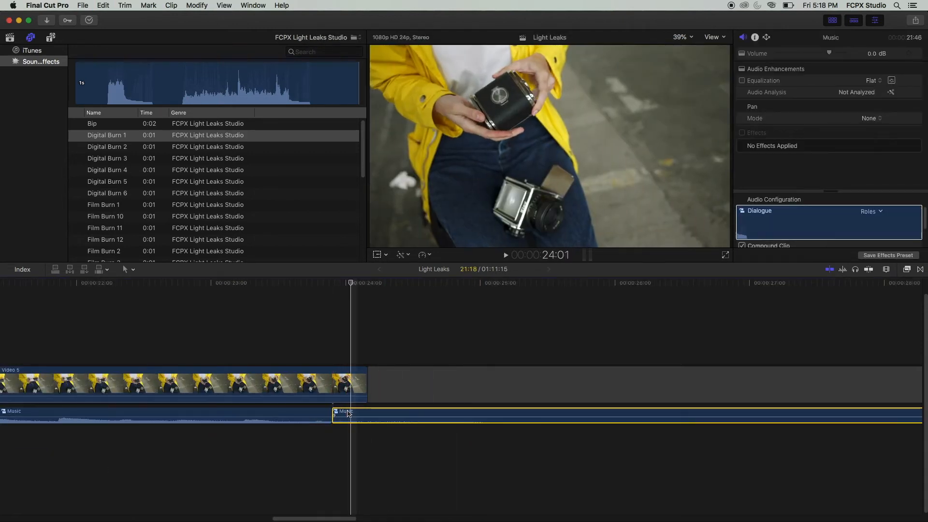
Step: Apply the Cathedral audio effect to the second part of the Music clip and adjust the effect's Amount
{"action": "left_click", "coordinate": [906, 269]}
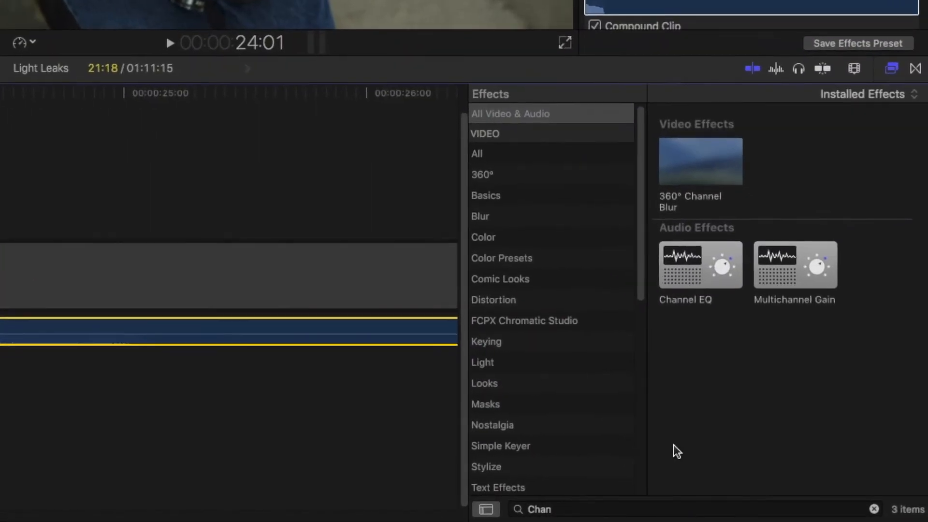
{"action": "double_click", "coordinate": [673, 507]}
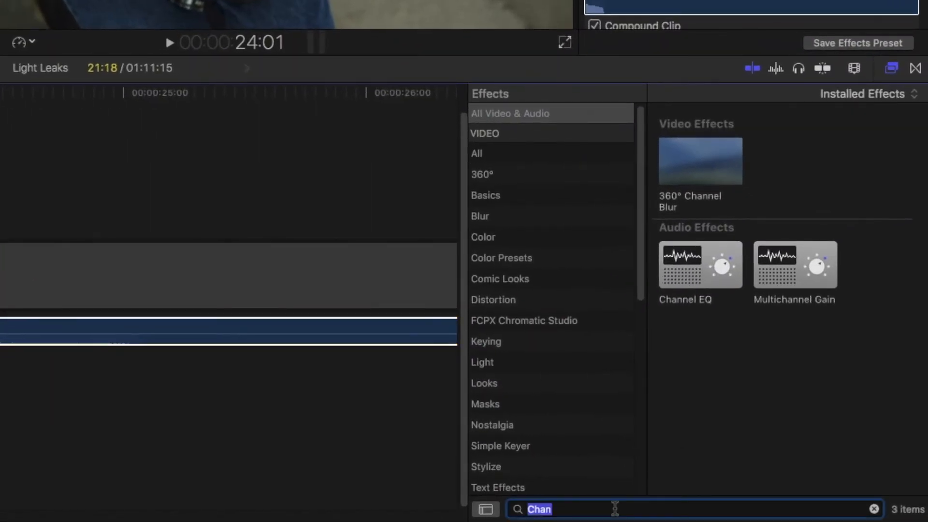
{"action": "type", "text": "cat"}
{"action": "left_click_drag", "start_coordinate": [700, 145], "coordinate": [327, 334]}
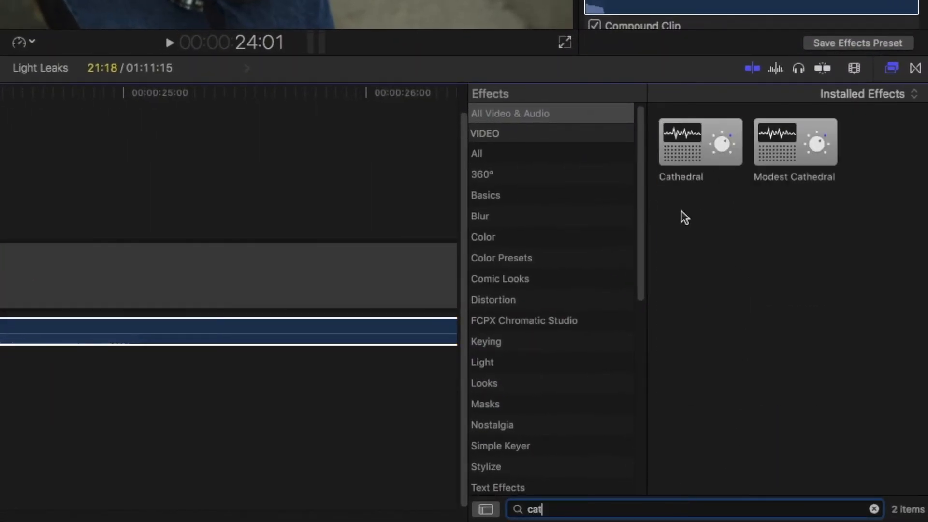
{"action": "left_click_drag", "start_coordinate": [593, 416], "coordinate": [592, 417]}
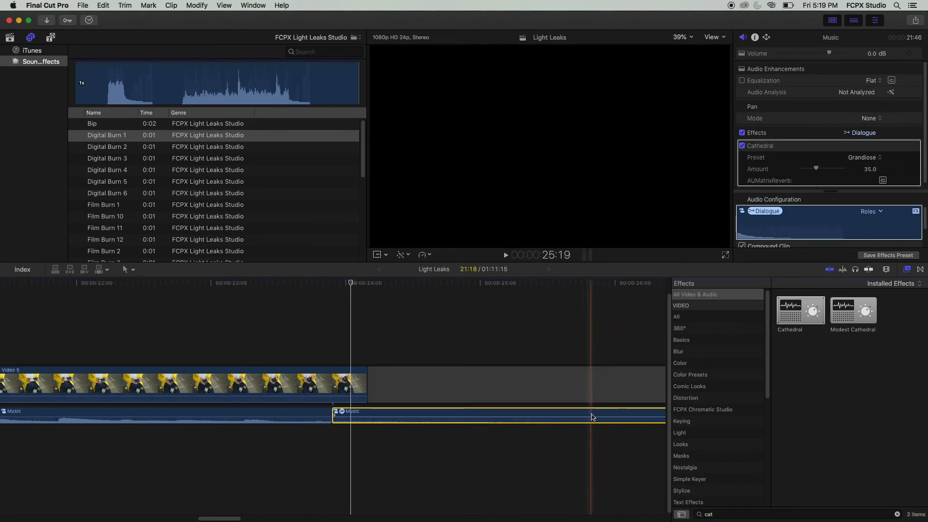
{"action": "left_click", "coordinate": [906, 270]}
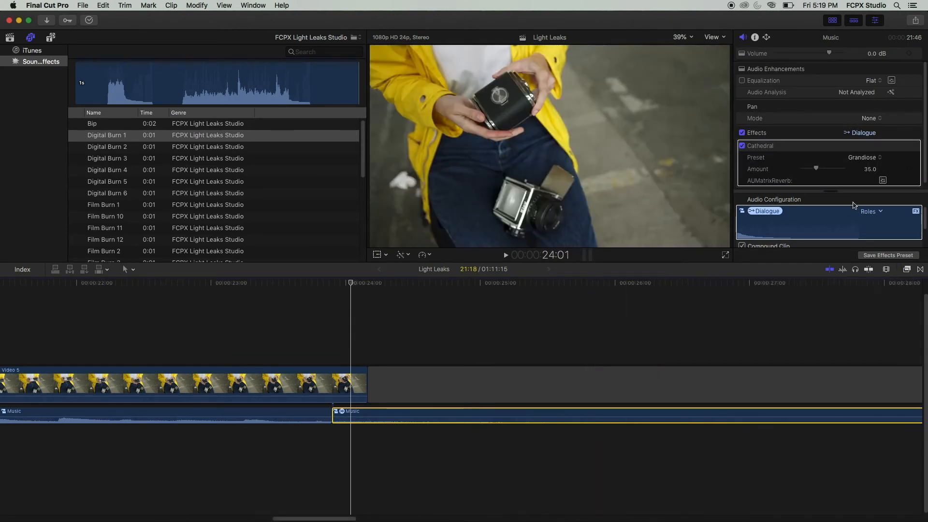
{"action": "left_click_drag", "start_coordinate": [826, 169], "coordinate": [827, 169]}
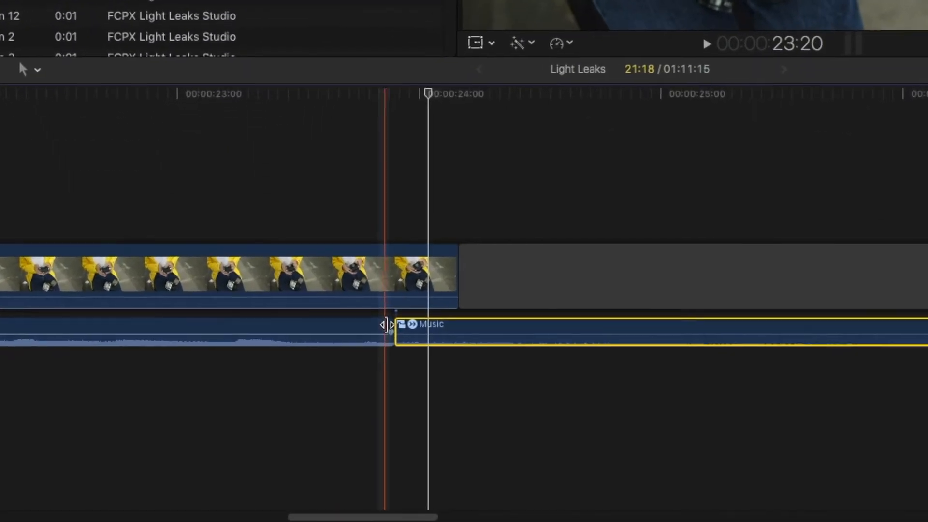
Step: Extend the first Music part to about 24:04, then fade it out and the second part in across the overlap
{"action": "left_click_drag", "start_coordinate": [333, 408], "coordinate": [371, 406]}
{"action": "left_click_drag", "start_coordinate": [460, 315], "coordinate": [393, 333]}
{"action": "left_click_drag", "start_coordinate": [397, 365], "coordinate": [467, 368]}
Step: Set the fade-in and fade-out curves of the overlapping Music parts to Linear and play back the ending
{"action": "right_click", "coordinate": [467, 369]}
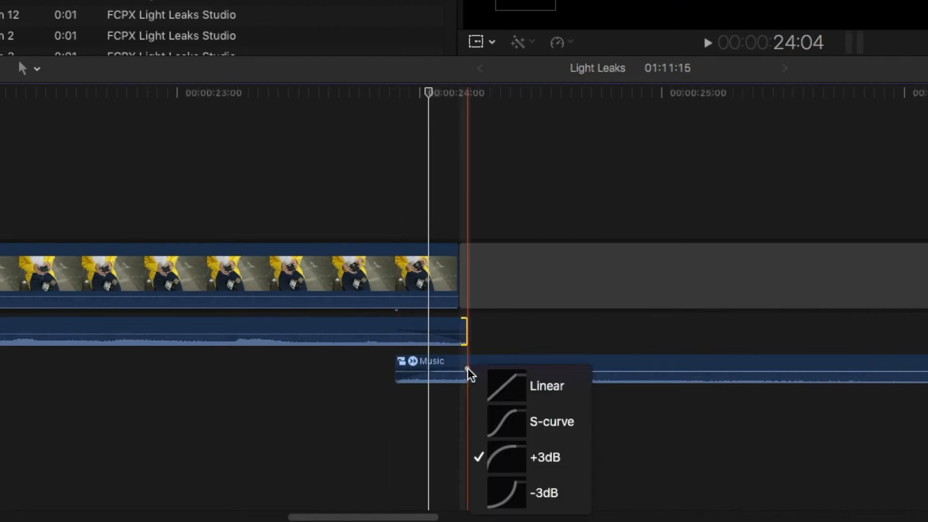
{"action": "left_click", "coordinate": [481, 385]}
{"action": "right_click", "coordinate": [393, 331]}
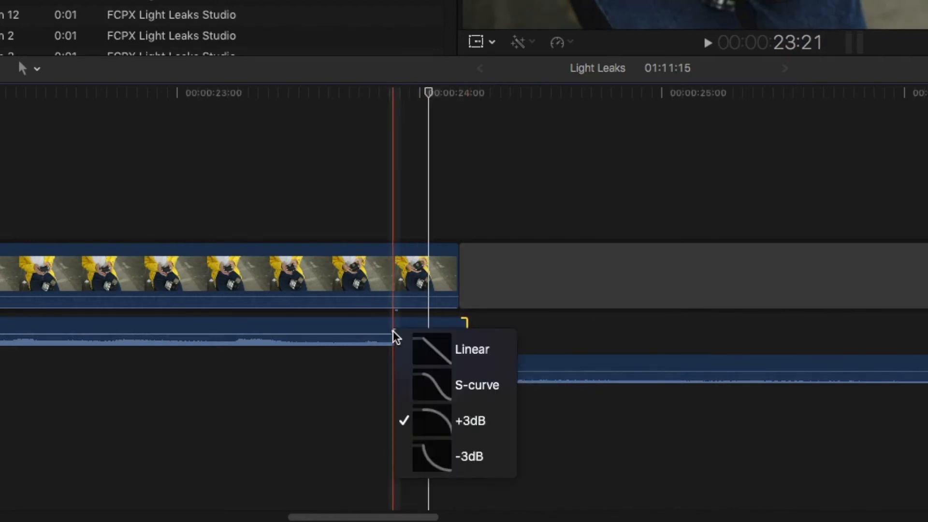
{"action": "left_click", "coordinate": [409, 348]}
{"action": "key", "text": "space"}
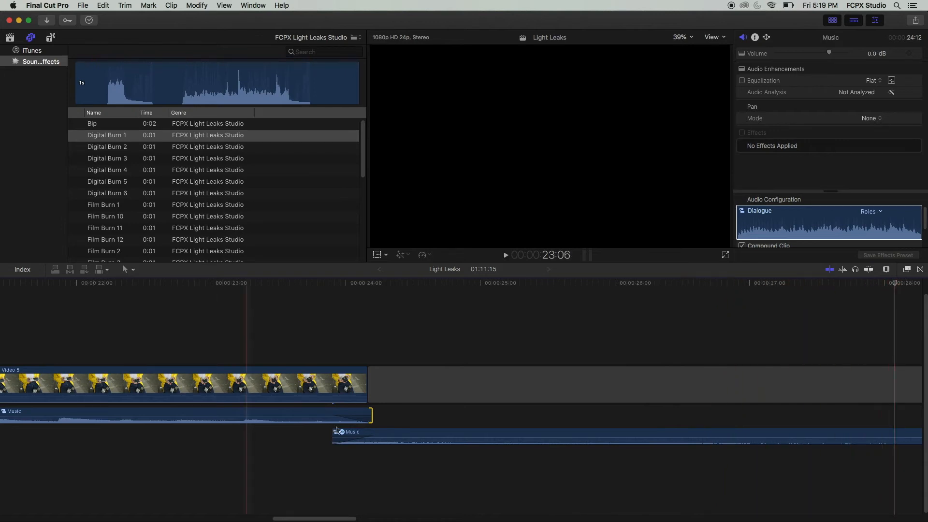
Step: Split the second Music part at about 28:02 and delete the remainder
{"action": "key", "text": "super+minus"}
{"action": "key", "text": "super+minus"}
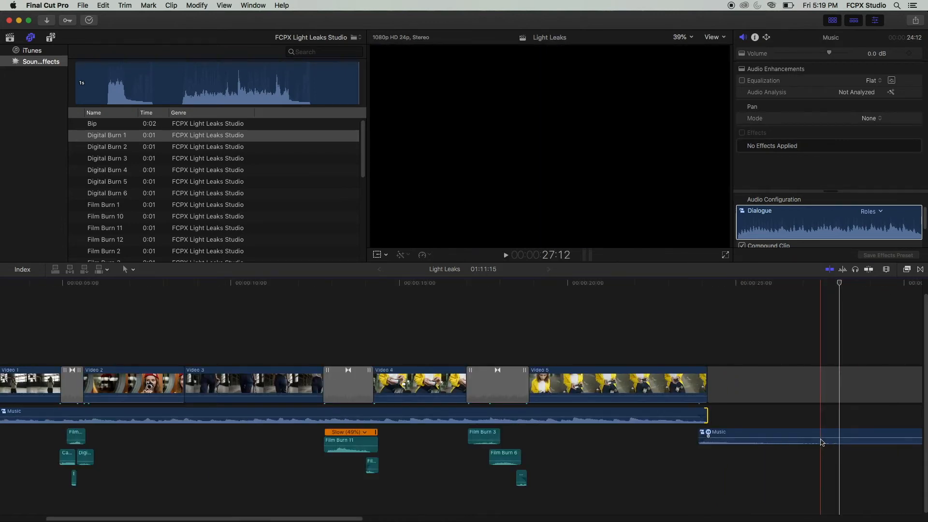
{"action": "left_click", "coordinate": [840, 435]}
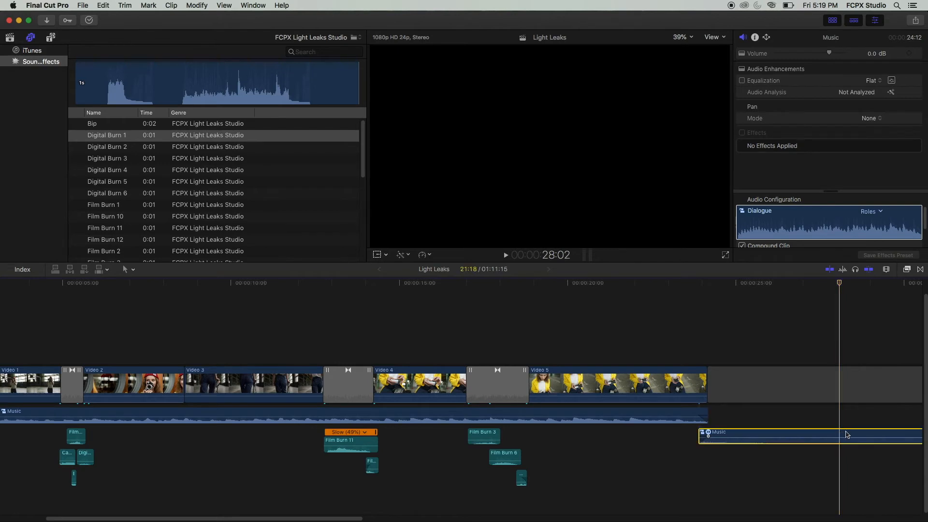
{"action": "key", "text": "super+b"}
{"action": "left_click", "coordinate": [858, 418]}
{"action": "key", "text": "Delete"}
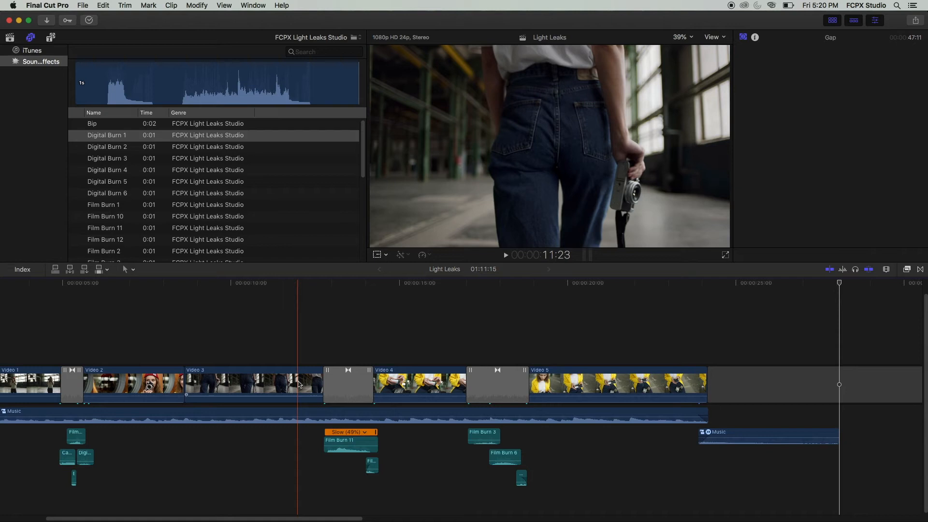
Step: Turn Video 3 into a compound clip named Photos overlay and open it in its own timeline
{"action": "left_click", "coordinate": [299, 384]}
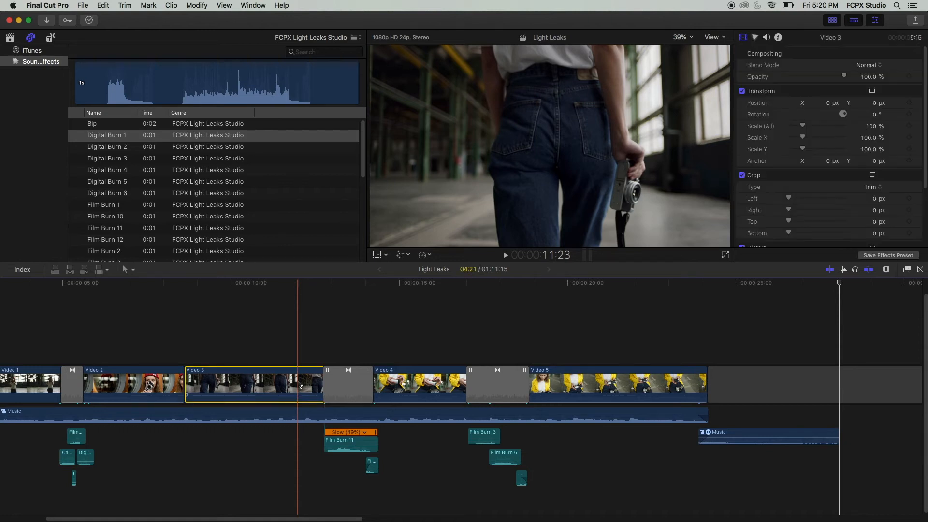
{"action": "key", "text": "alt+g"}
{"action": "type", "text": "Photos"}
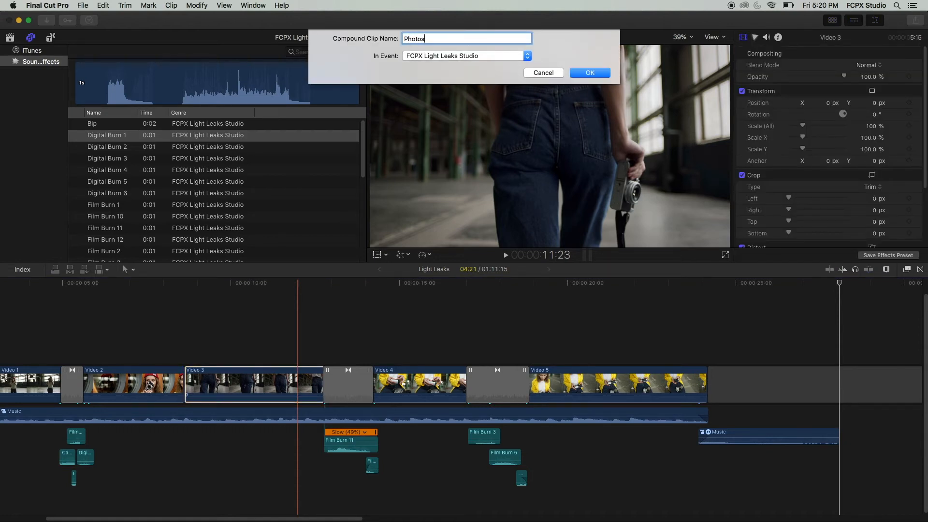
{"action": "key", "text": "Return"}
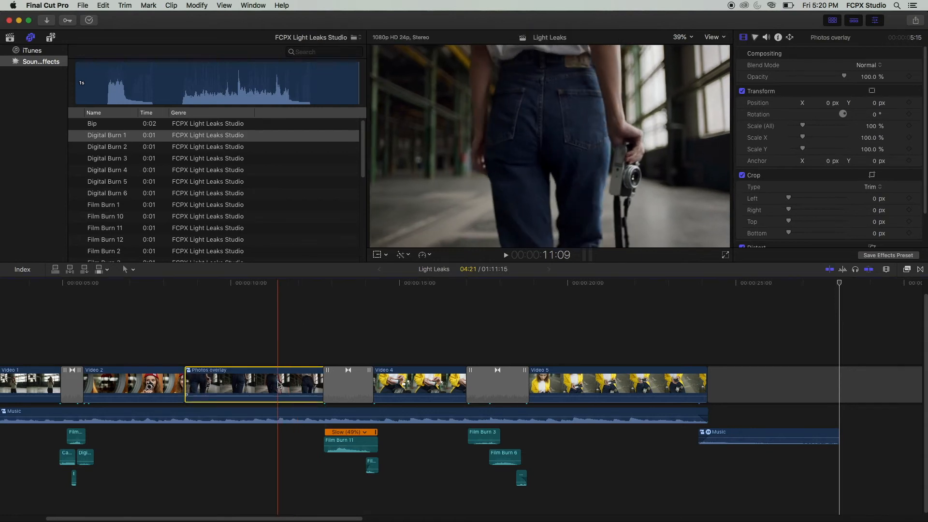
{"action": "double_click", "coordinate": [278, 385]}
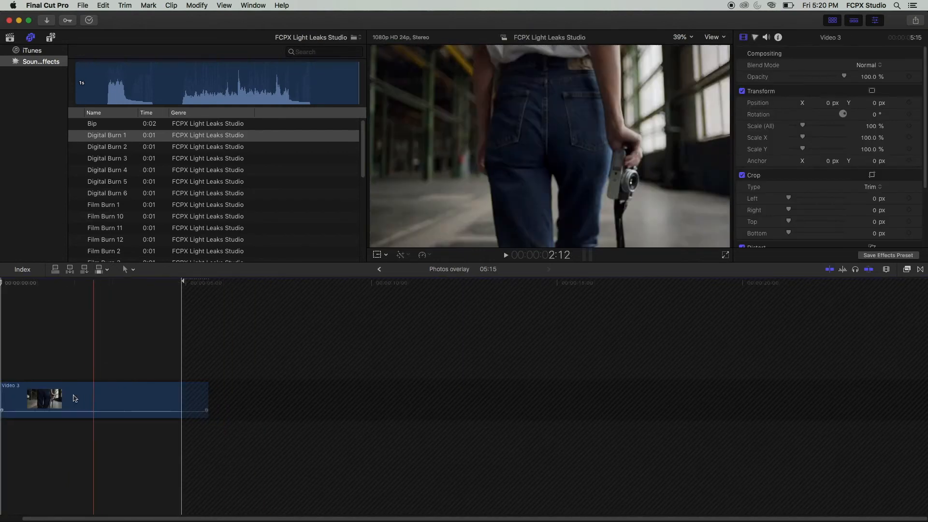
Step: Place Photo 1 from the Pictures collection above the start of Video 3 and trim it to 2:09
{"action": "left_click", "coordinate": [43, 339]}
{"action": "left_click", "coordinate": [9, 38]}
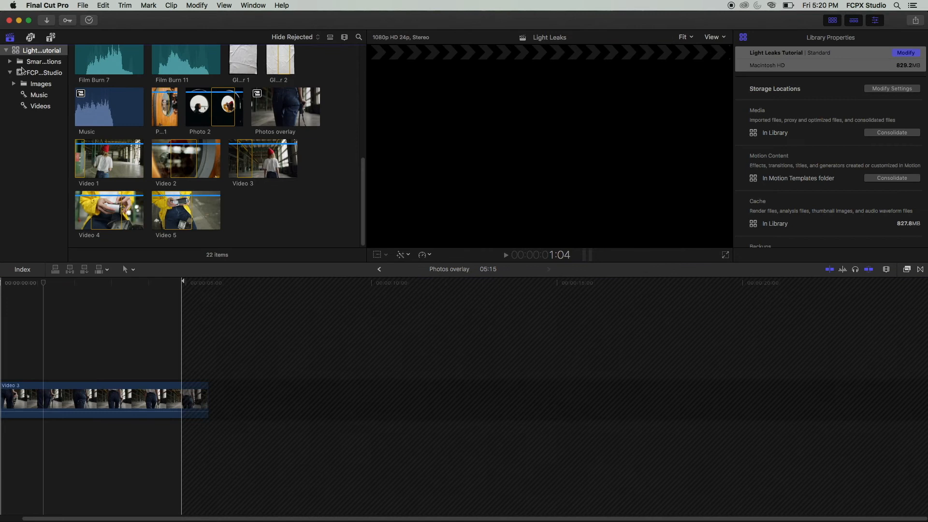
{"action": "left_click", "coordinate": [14, 84]}
{"action": "left_click", "coordinate": [44, 96]}
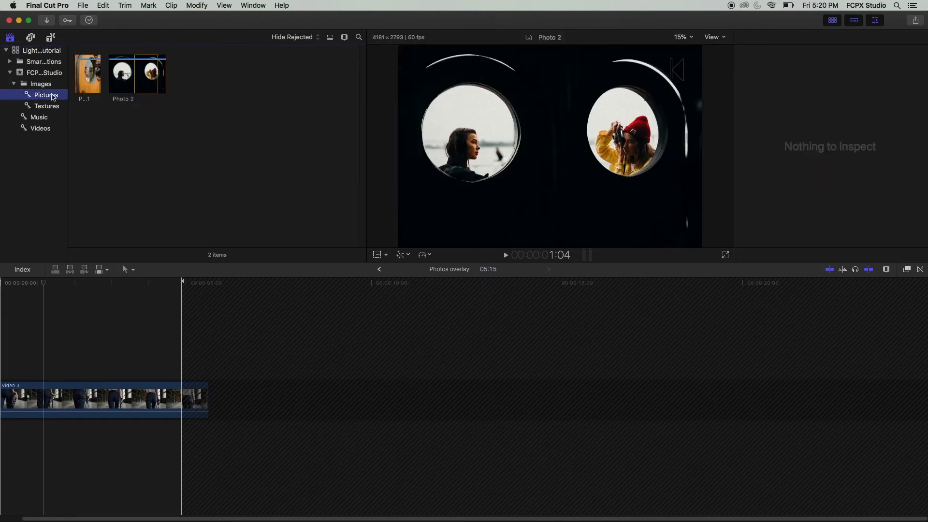
{"action": "left_click_drag", "start_coordinate": [88, 75], "coordinate": [19, 365]}
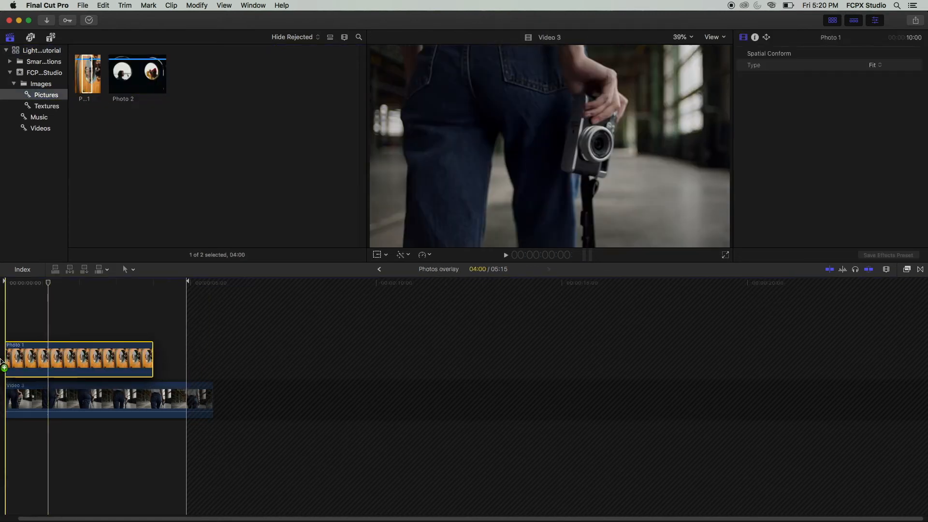
{"action": "left_click_drag", "start_coordinate": [168, 358], "coordinate": [107, 355]}
Step: Place Photo 2 directly after Photo 1 and trim its end to match the end of Video 3
{"action": "left_click", "coordinate": [135, 71]}
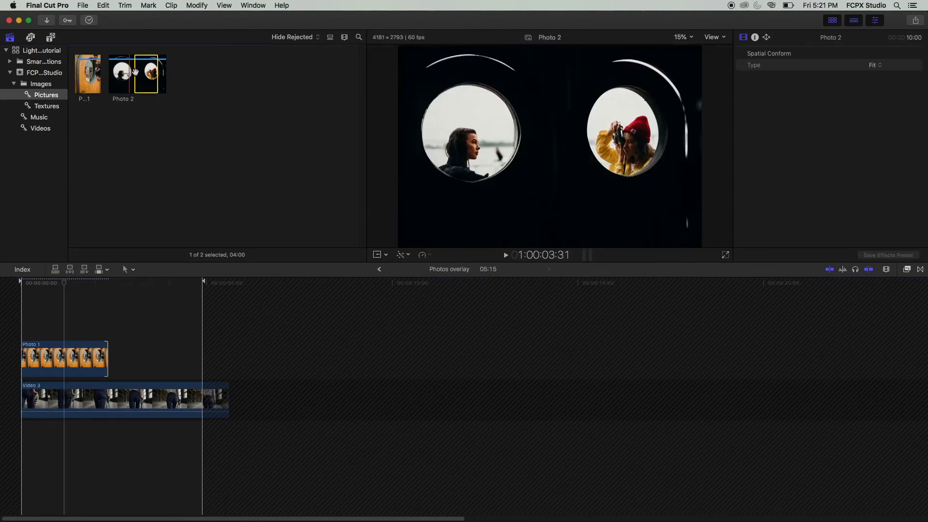
{"action": "left_click_drag", "start_coordinate": [162, 328], "coordinate": [109, 358]}
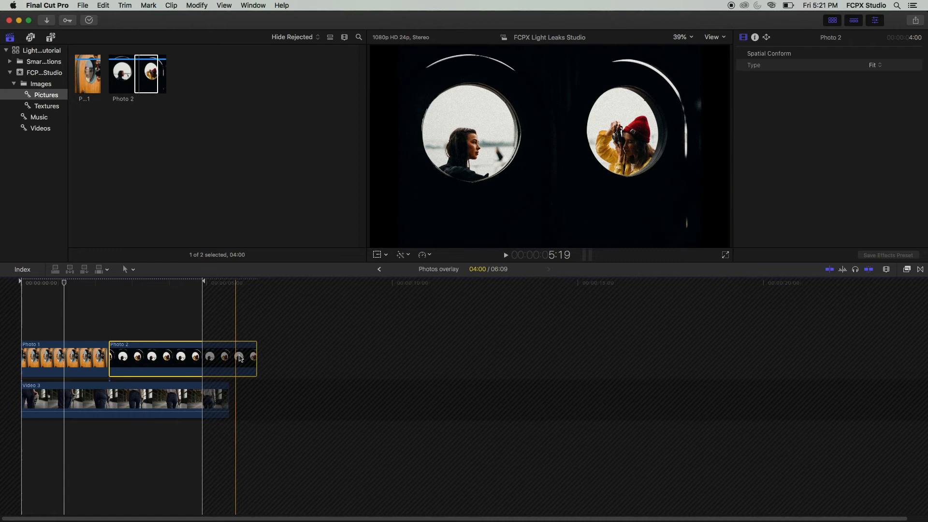
{"action": "left_click_drag", "start_coordinate": [258, 357], "coordinate": [229, 358]}
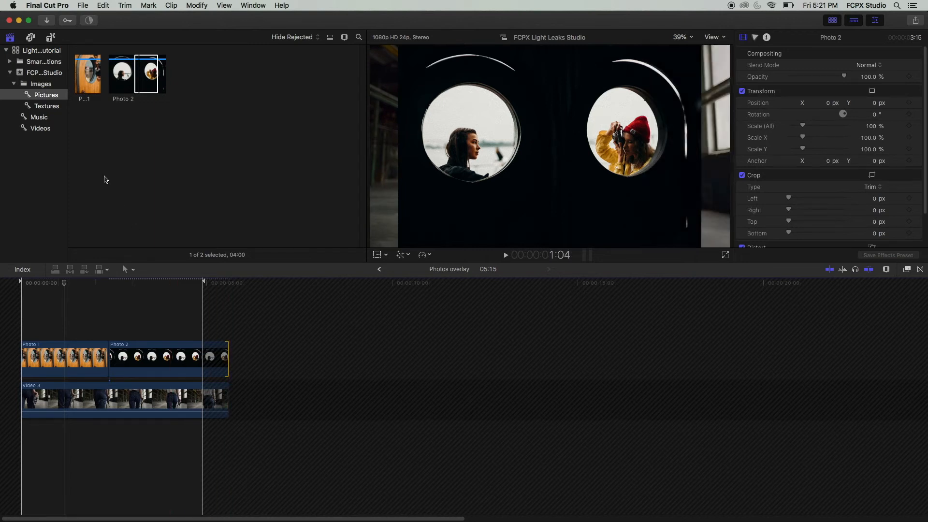
Step: Place the Glued Paper 1 texture above Photo 1 and cut off the part that extends beyond Photo 1
{"action": "left_click", "coordinate": [46, 105]}
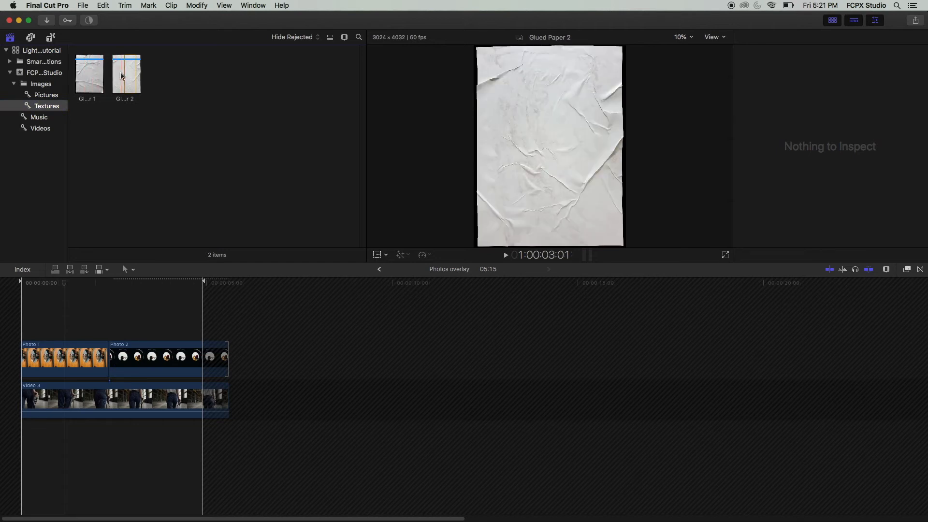
{"action": "left_click", "coordinate": [89, 70]}
{"action": "left_click_drag", "start_coordinate": [121, 146], "coordinate": [96, 319]}
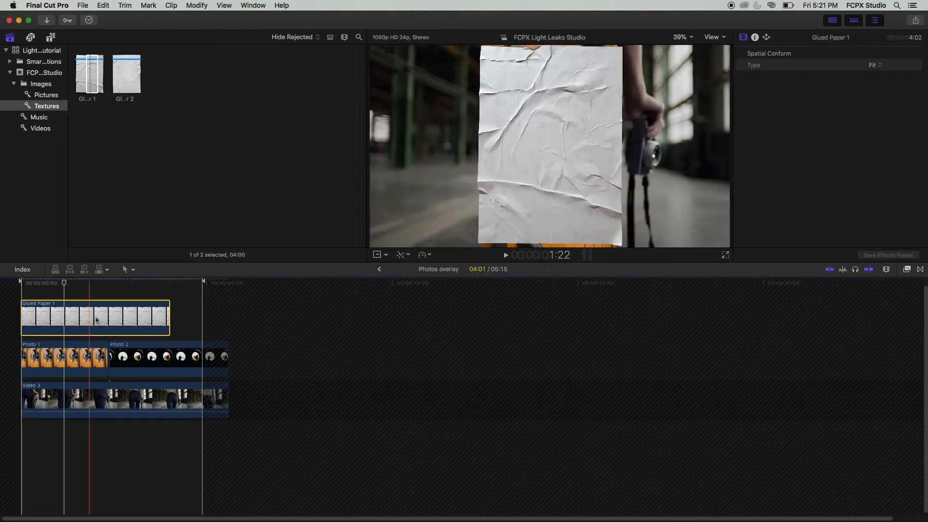
{"action": "left_click", "coordinate": [108, 321]}
{"action": "key", "text": "super+b"}
{"action": "left_click", "coordinate": [127, 323]}
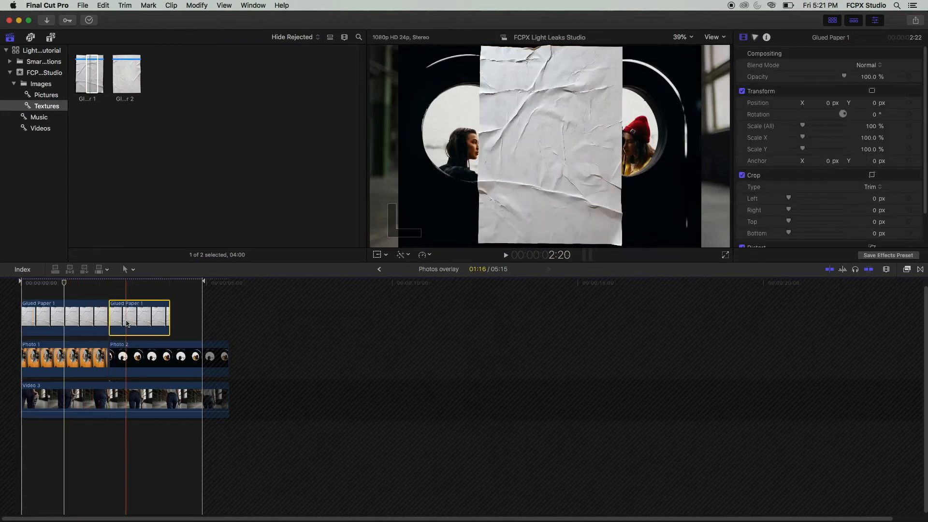
{"action": "key", "text": "Delete"}
Step: Scale Photo 1 down so that it fits behind the glued paper texture
{"action": "key", "text": "super+equal"}
{"action": "key", "text": "h"}
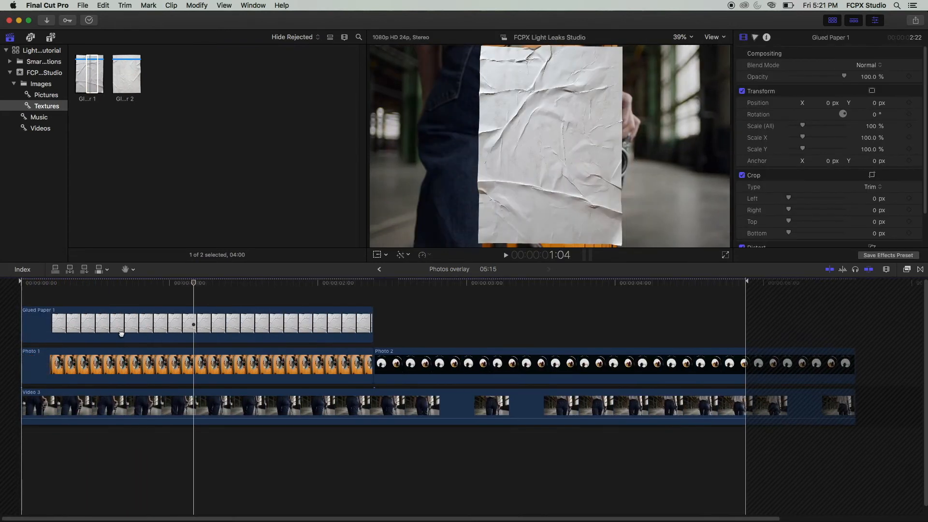
{"action": "key", "text": "a"}
{"action": "left_click", "coordinate": [174, 364]}
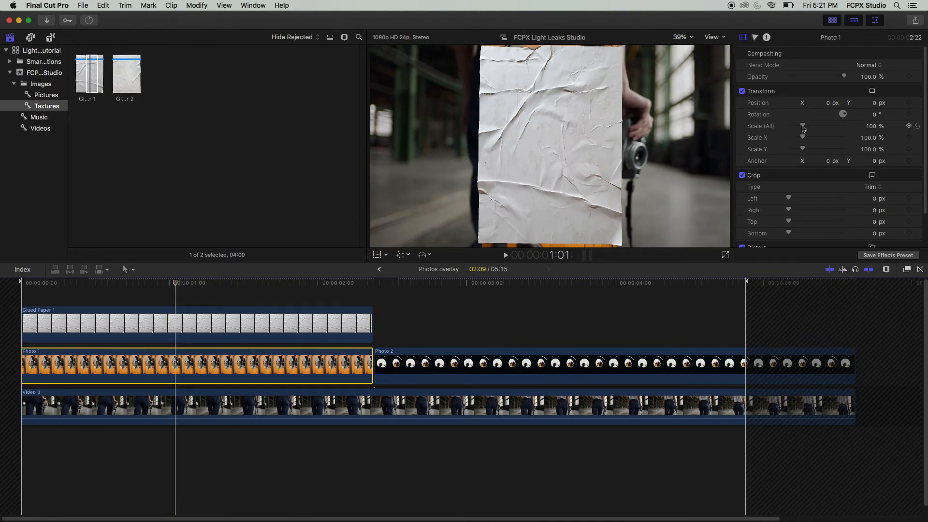
Step: Crop Glued Paper 1 by 420 px left, 414 px right, 374 px top and 385 px bottom
{"action": "left_click", "coordinate": [203, 323]}
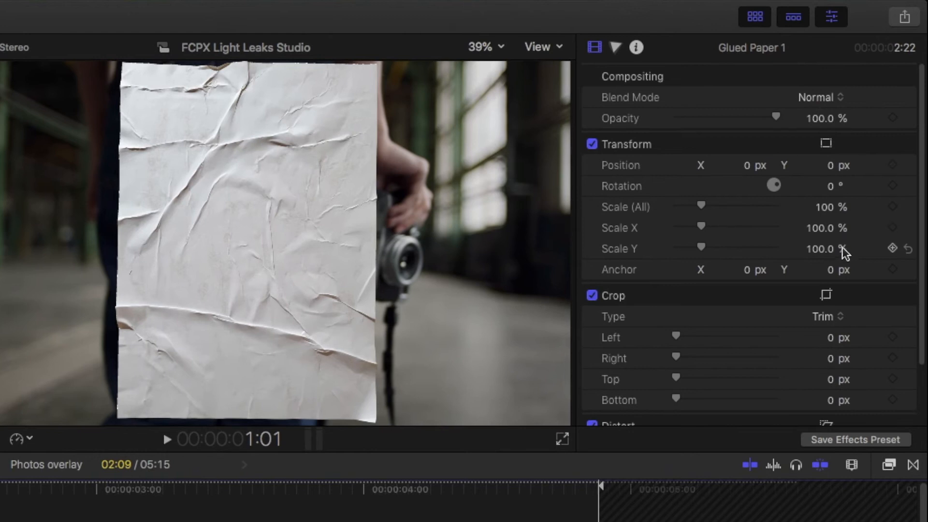
{"action": "scroll", "coordinate": [841, 247], "scroll_direction": "down", "scroll_amount": 3}
{"action": "left_click_drag", "start_coordinate": [677, 314], "coordinate": [685, 337]}
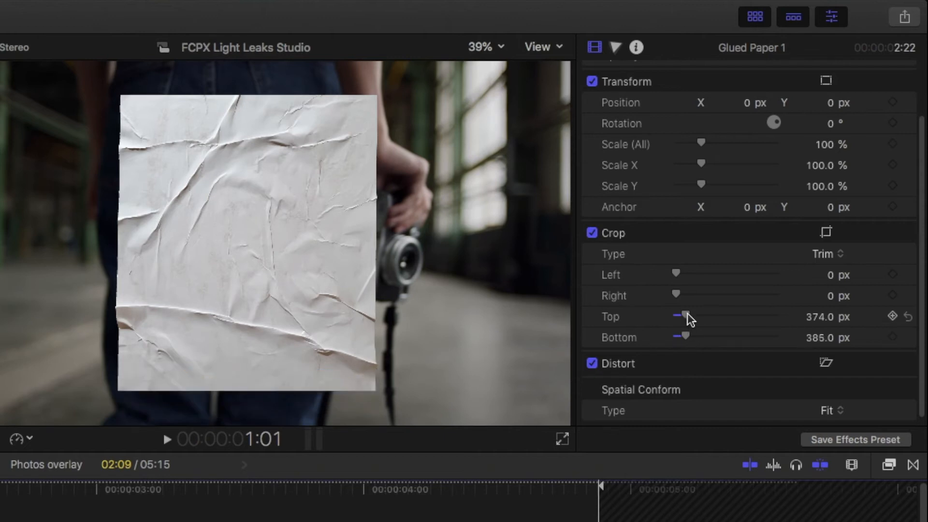
{"action": "left_click_drag", "start_coordinate": [676, 292], "coordinate": [688, 274]}
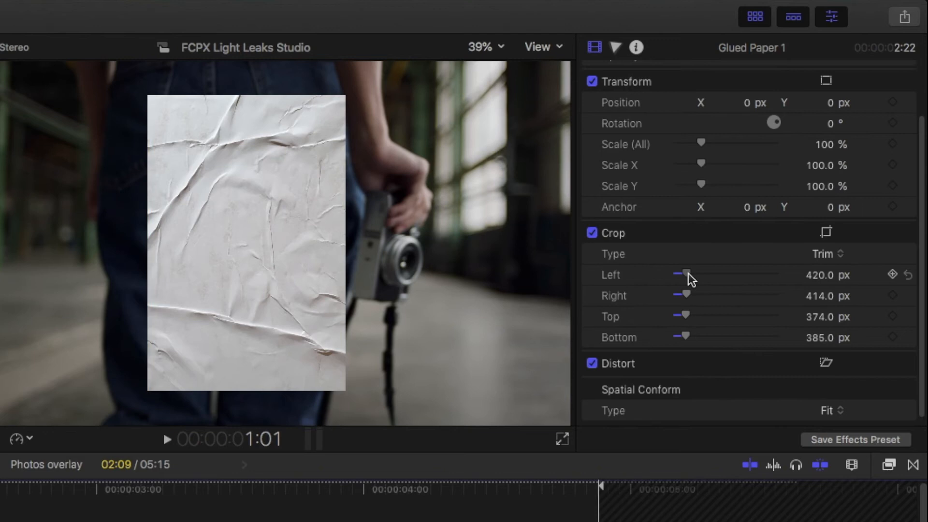
Step: Set the blend mode of Glued Paper 1 to Color Burn
{"action": "scroll", "coordinate": [769, 164], "scroll_direction": "up", "scroll_amount": 3}
{"action": "left_click", "coordinate": [818, 97]}
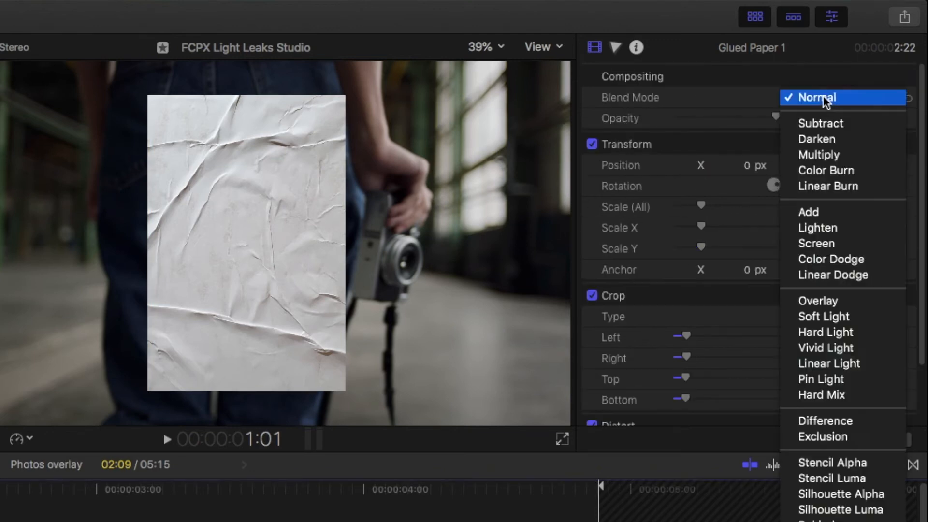
{"action": "left_click", "coordinate": [848, 170]}
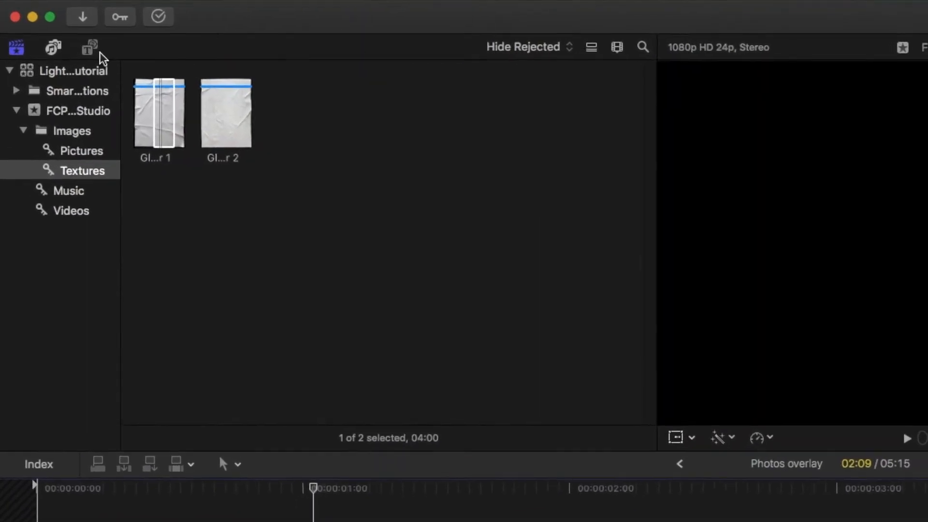
Step: Add the Custom solid generator above Glued Paper 1 at the start of the timeline
{"action": "left_click", "coordinate": [50, 37]}
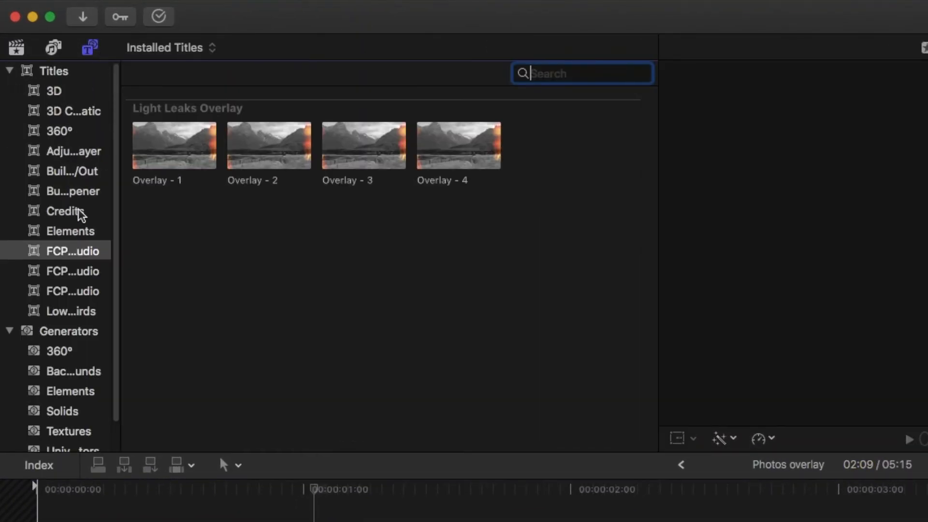
{"action": "scroll", "coordinate": [60, 347], "scroll_direction": "down", "scroll_amount": 2}
{"action": "left_click", "coordinate": [73, 380]}
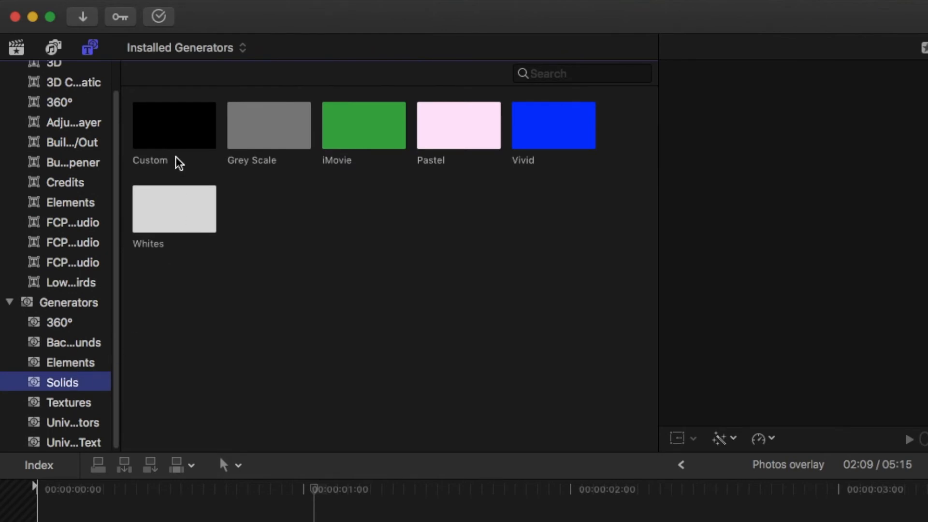
{"action": "left_click_drag", "start_coordinate": [165, 137], "coordinate": [71, 507]}
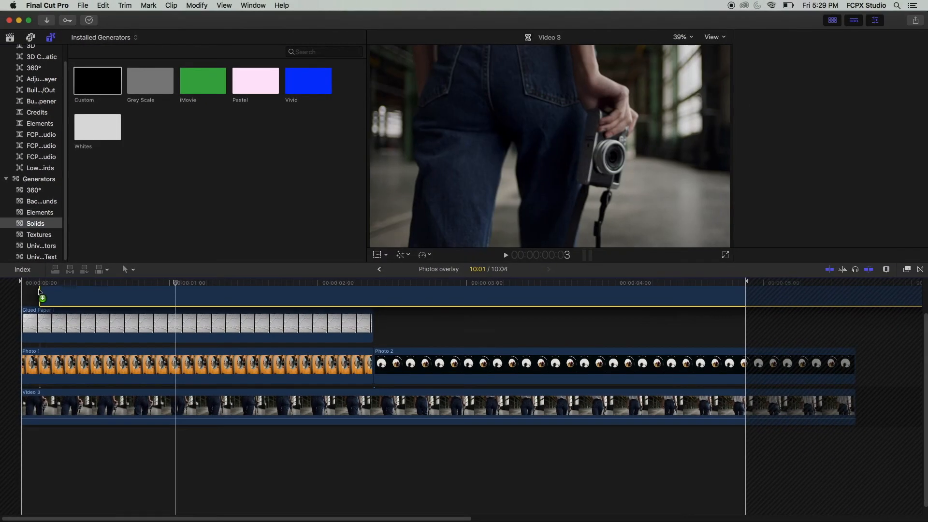
{"action": "left_click_drag", "start_coordinate": [39, 291], "coordinate": [24, 291]}
Step: Cut the Custom solid after its first frame and delete the remainder
{"action": "key", "text": "super+equal"}
{"action": "key", "text": "super+equal"}
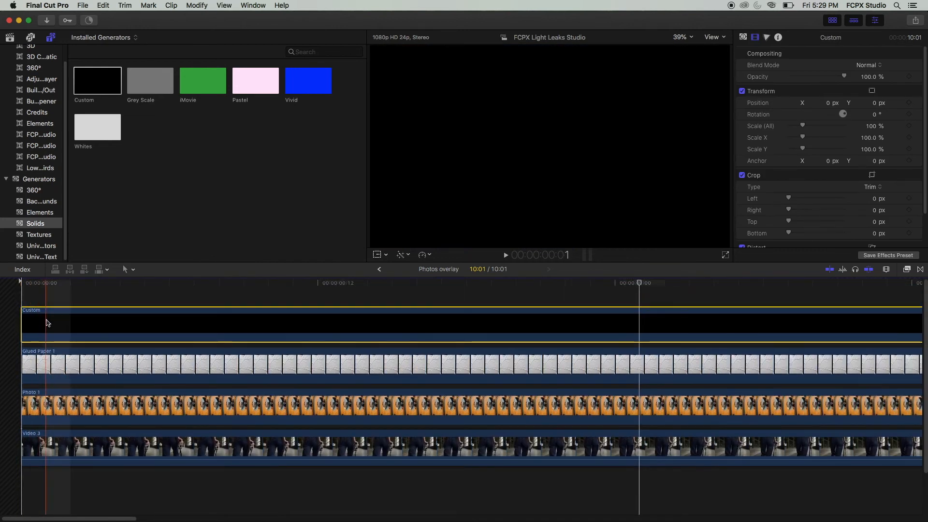
{"action": "key", "text": "super+b"}
{"action": "left_click", "coordinate": [68, 323]}
{"action": "key", "text": "Delete"}
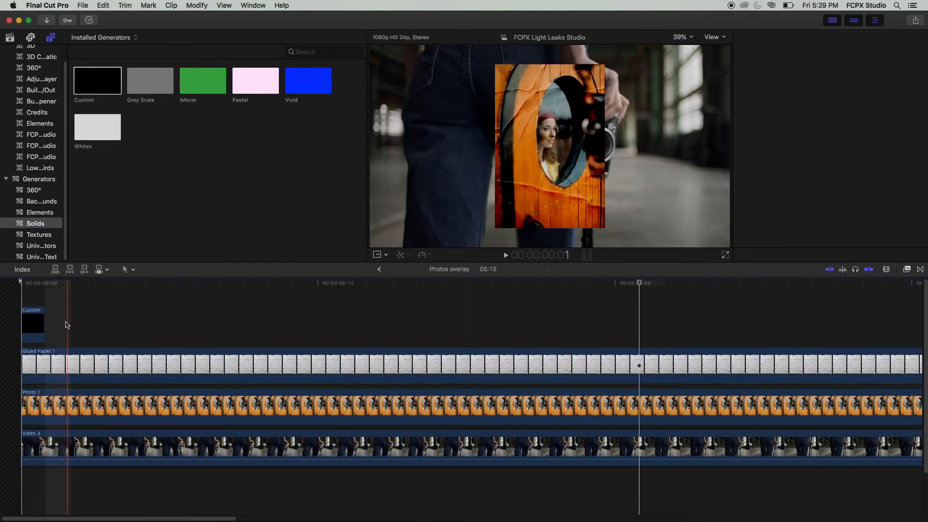
Step: Change the color of the one-frame Custom solid to dark blue
{"action": "left_click", "coordinate": [33, 327]}
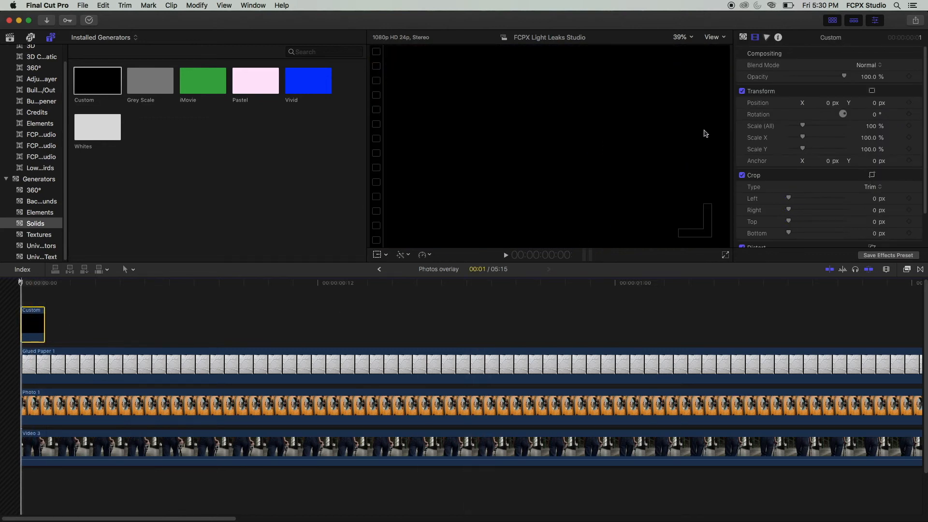
{"action": "left_click", "coordinate": [744, 37]}
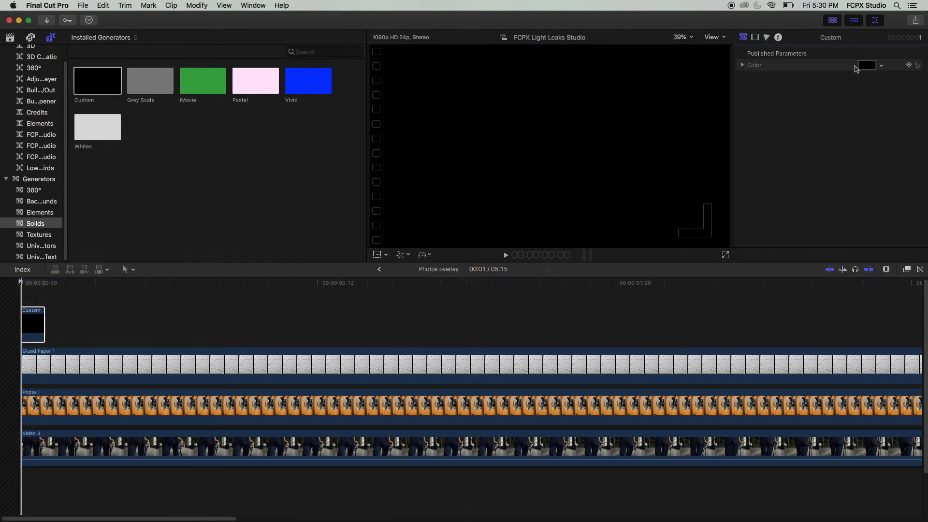
{"action": "left_click", "coordinate": [866, 65]}
{"action": "left_click_drag", "start_coordinate": [586, 388], "coordinate": [568, 388]}
{"action": "left_click", "coordinate": [542, 351]}
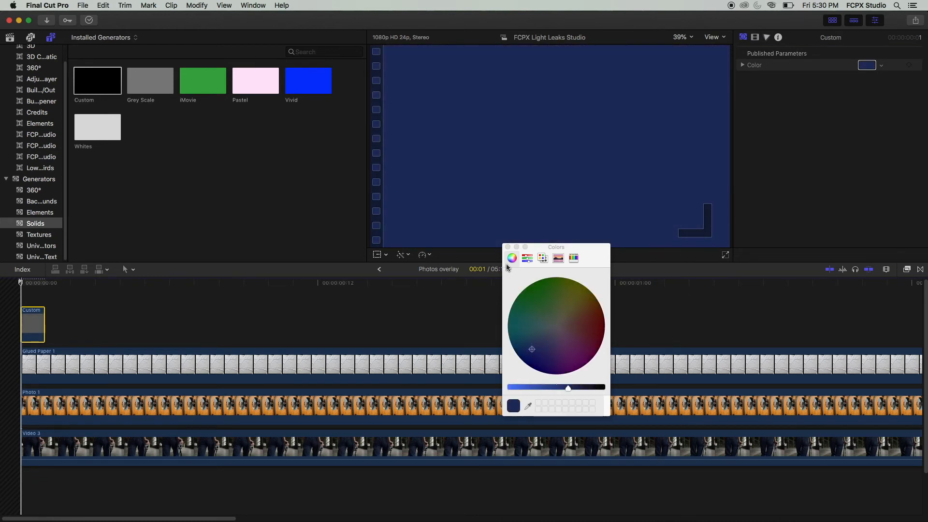
{"action": "left_click", "coordinate": [507, 247]}
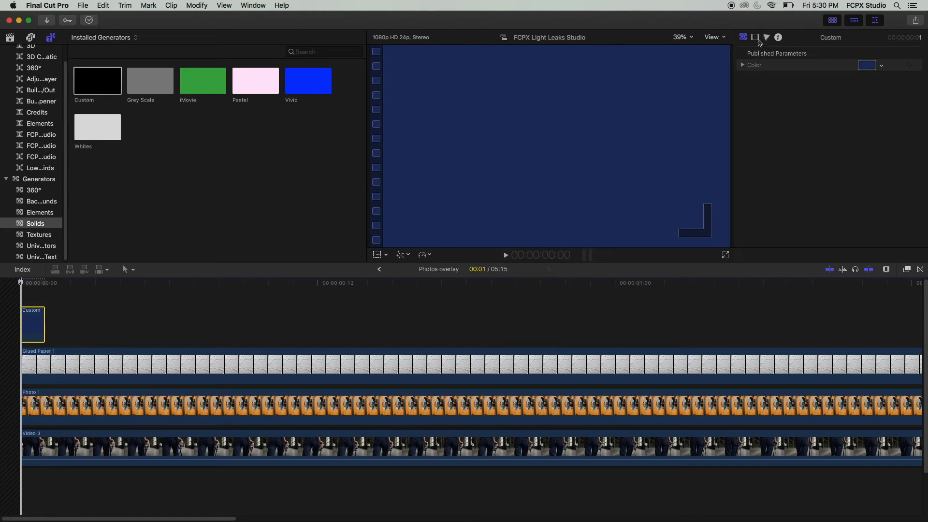
Step: Set the blend mode of the Custom solid to Overlay and play back the opening flash
{"action": "left_click", "coordinate": [755, 37]}
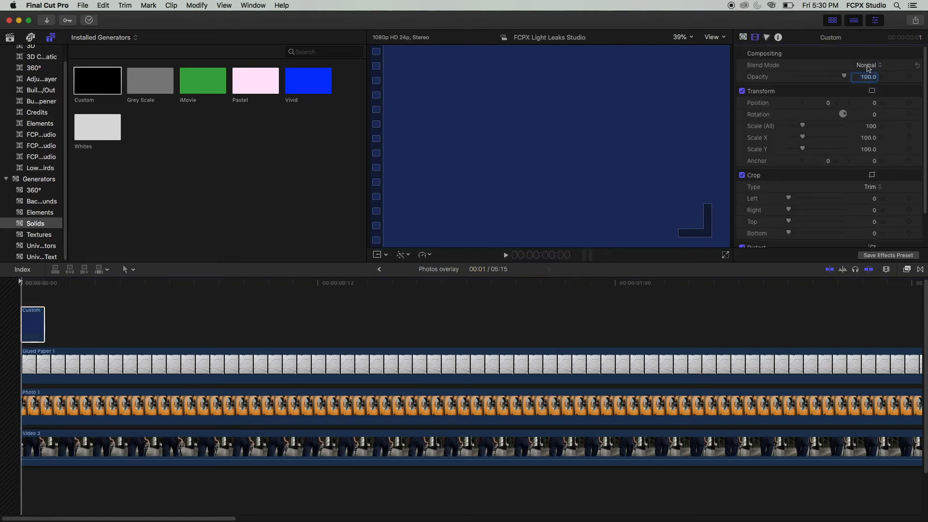
{"action": "left_click", "coordinate": [867, 65]}
{"action": "left_click", "coordinate": [867, 178]}
{"action": "key", "text": "space"}
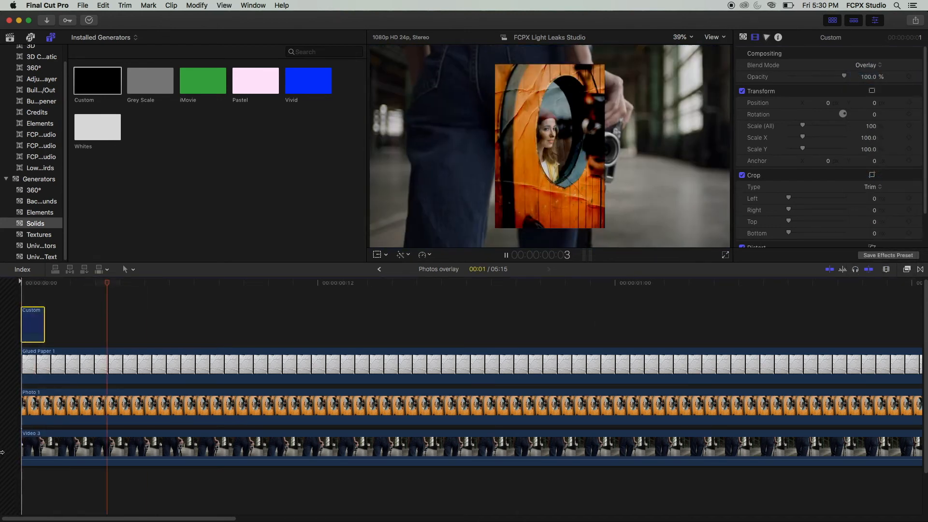
{"action": "key", "text": "space"}
{"action": "key", "text": "Home"}
{"action": "key", "text": "super+equal"}
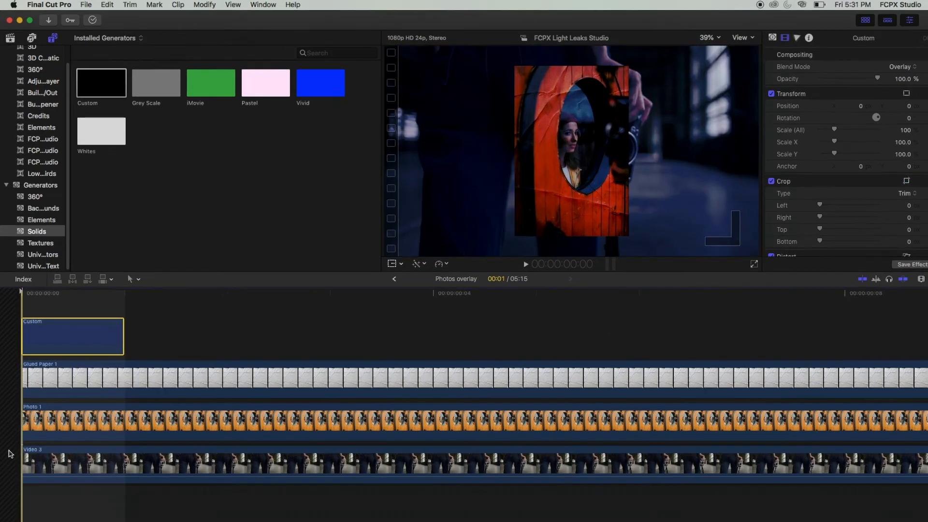
Step: Place the Light Leaks title Overlay - 1 between Photo 1 and Video 3 from the start of the timeline
{"action": "scroll", "coordinate": [35, 83], "scroll_direction": "up", "scroll_amount": 2}
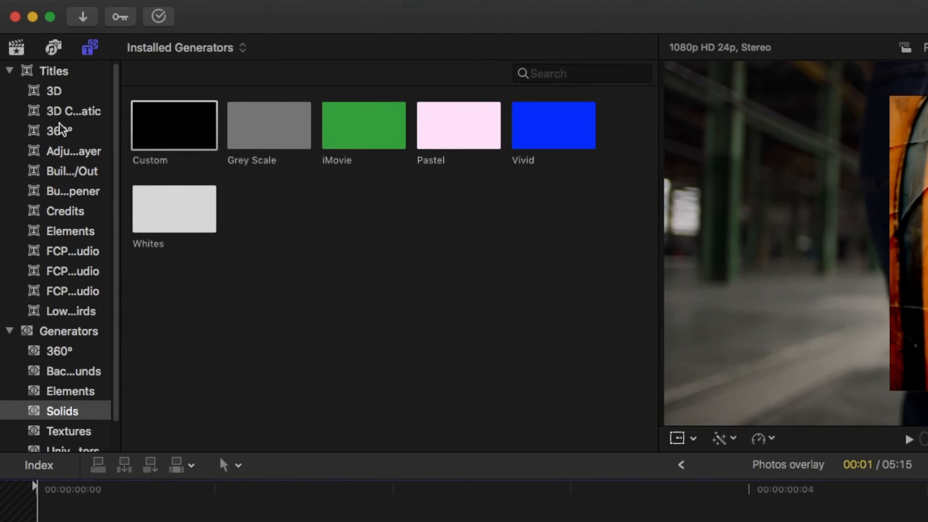
{"action": "left_click", "coordinate": [70, 251]}
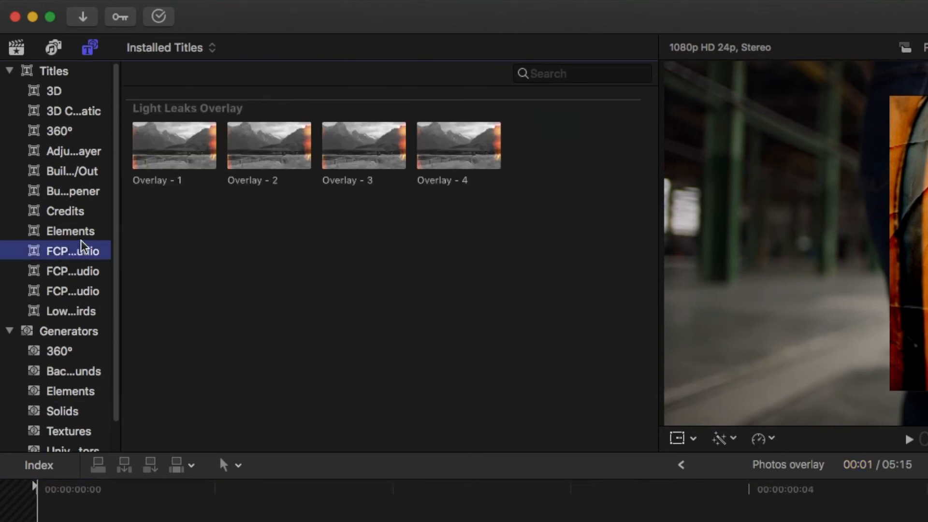
{"action": "left_click_drag", "start_coordinate": [154, 159], "coordinate": [44, 521]}
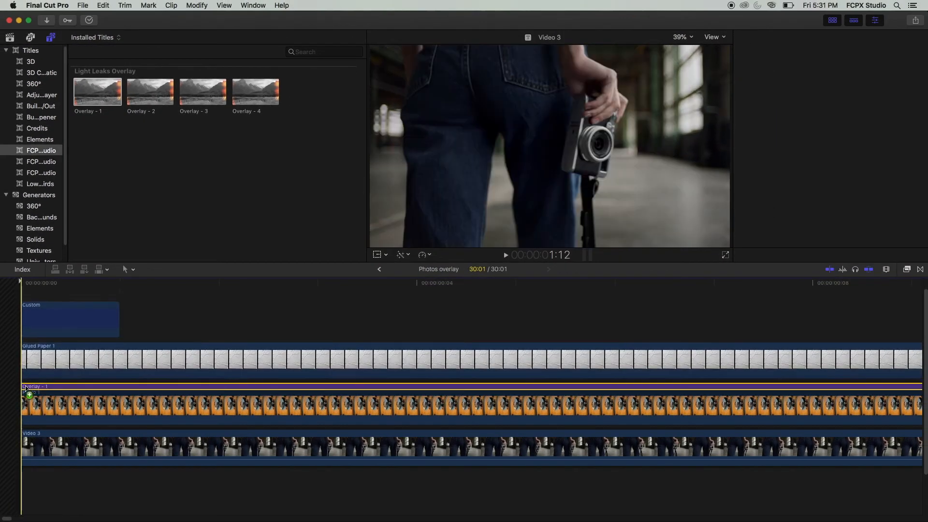
{"action": "left_click_drag", "start_coordinate": [25, 387], "coordinate": [25, 421]}
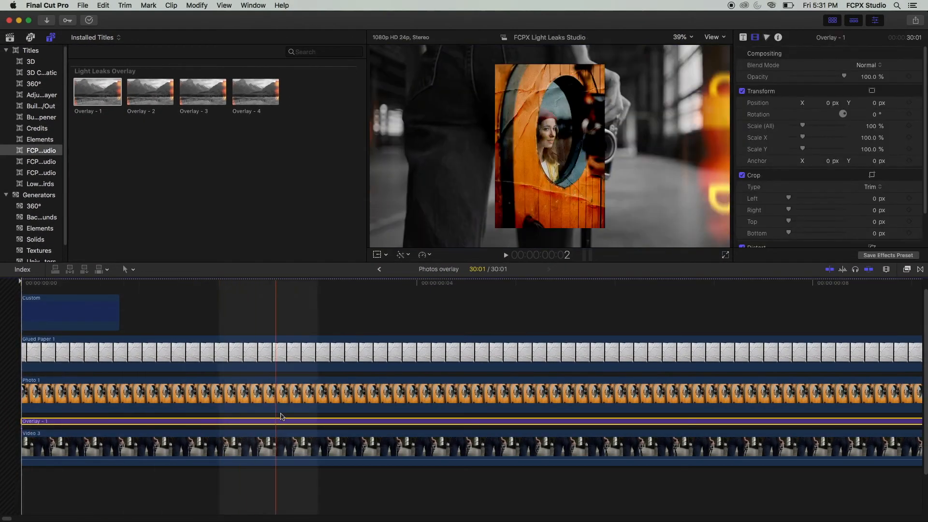
{"action": "key", "text": "super+minus"}
{"action": "key", "text": "super+minus"}
{"action": "key", "text": "super+minus"}
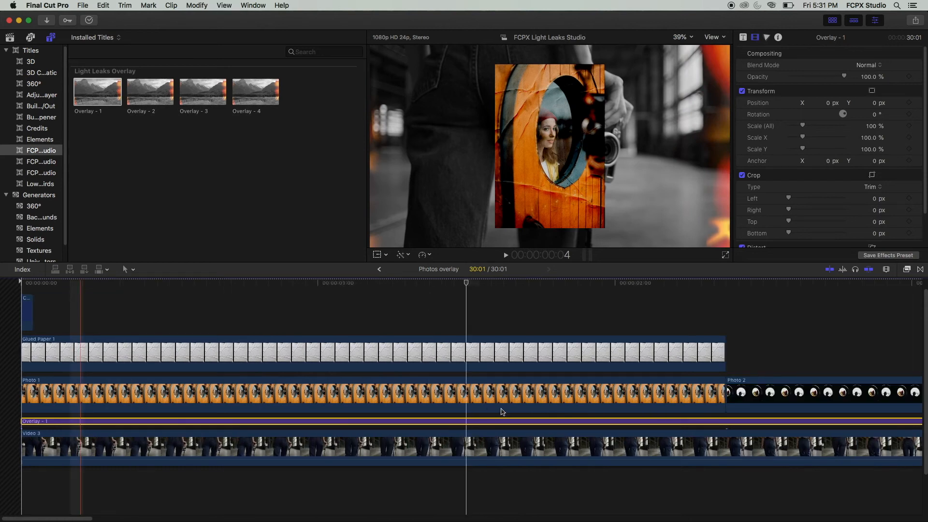
{"action": "left_click", "coordinate": [144, 405]}
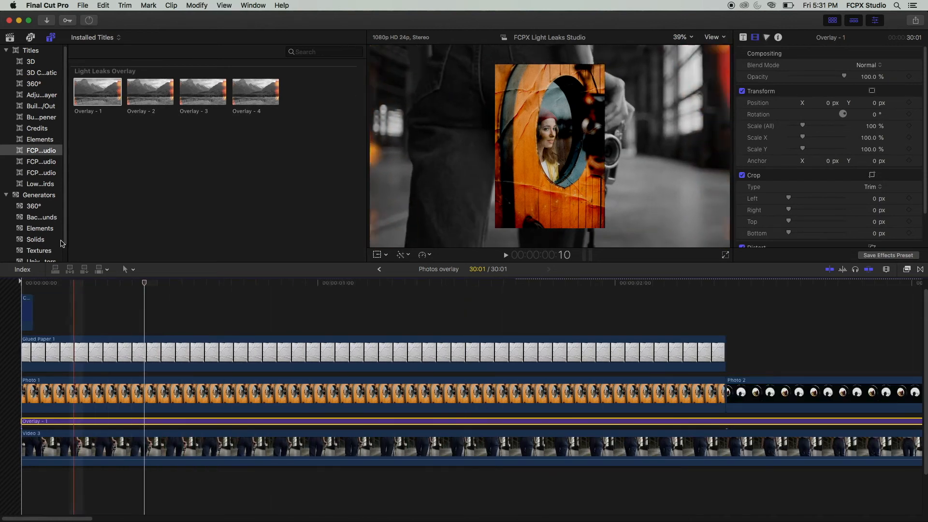
Step: Search all sound effects for camera sounds and place Camera 2 beneath Video 3 at the start
{"action": "left_click", "coordinate": [30, 37]}
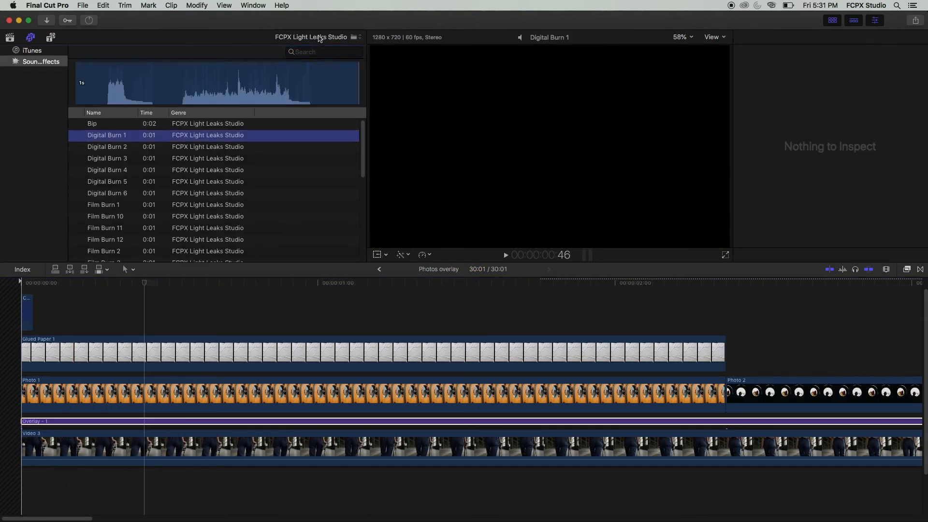
{"action": "left_click", "coordinate": [316, 37]}
{"action": "left_click", "coordinate": [317, 9]}
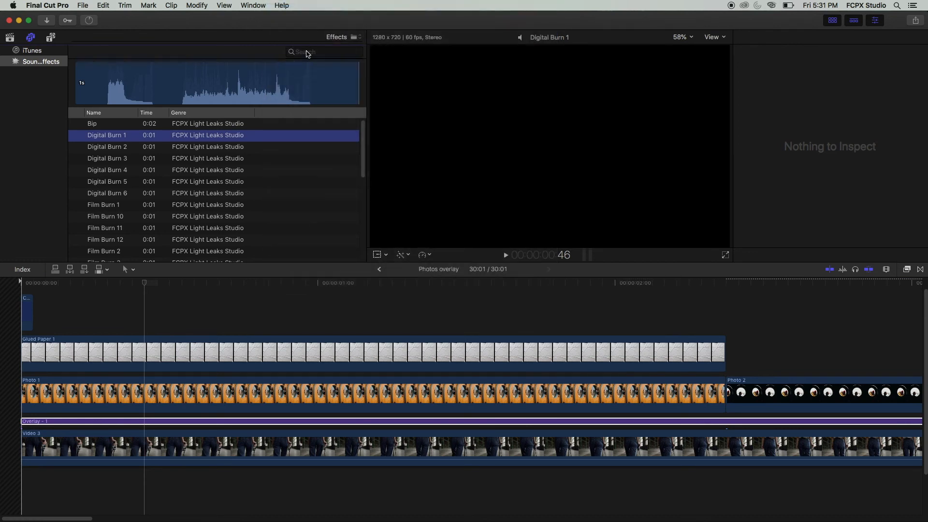
{"action": "left_click", "coordinate": [306, 50]}
{"action": "type", "text": "camer"}
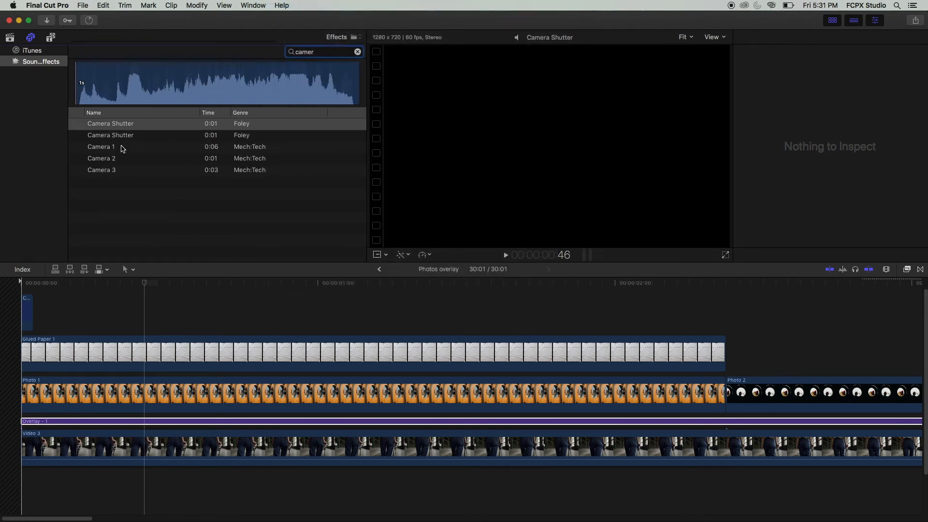
{"action": "left_click", "coordinate": [78, 162]}
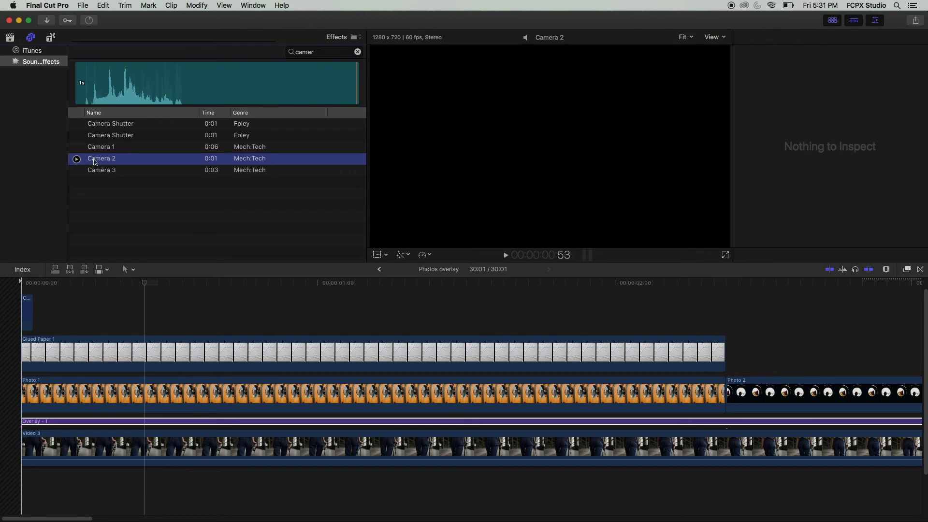
{"action": "left_click_drag", "start_coordinate": [116, 468], "coordinate": [31, 482]}
{"action": "key", "text": "super+minus"}
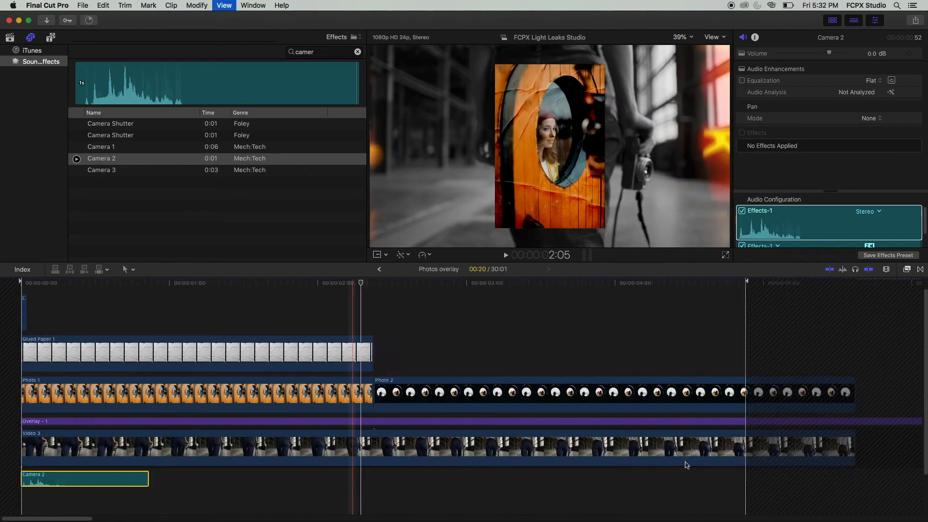
Step: Place the Glued Paper 2 texture above Photo 2 and remove the part that extends beyond the photo
{"action": "key", "text": "super+minus"}
{"action": "left_click_drag", "start_coordinate": [127, 75], "coordinate": [267, 348]}
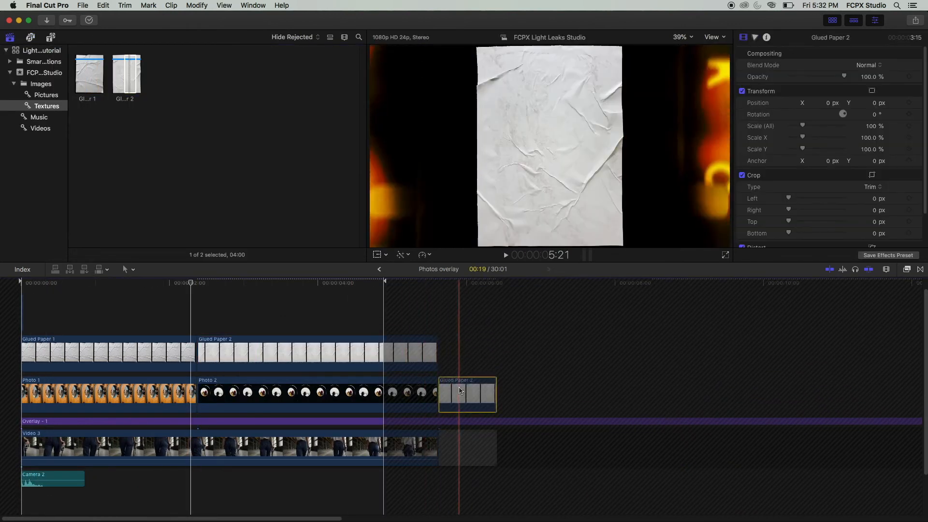
{"action": "left_click", "coordinate": [320, 394]}
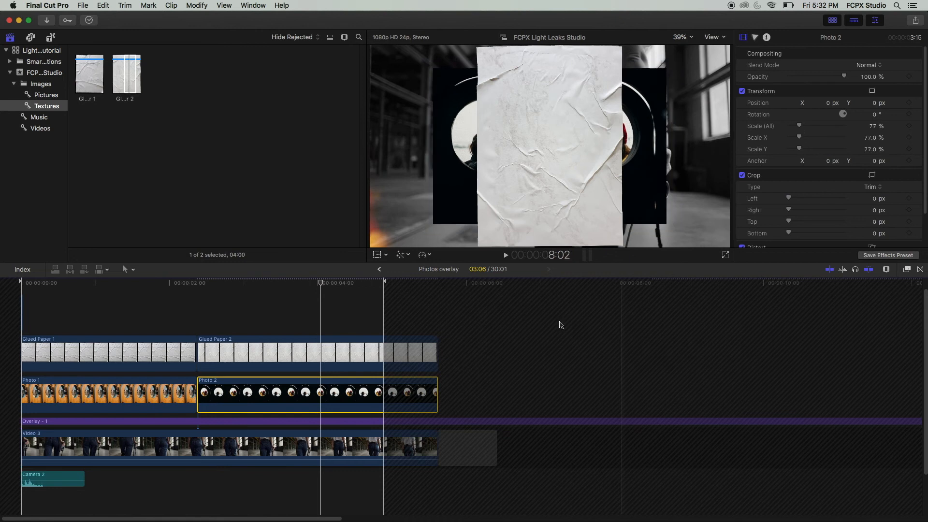
Step: Rotate Glued Paper 2 by 90° and scale it to 119% so that it covers Photo 2
{"action": "left_click", "coordinate": [329, 353]}
{"action": "left_click", "coordinate": [867, 114]}
{"action": "type", "text": "90"}
{"action": "key", "text": "Return"}
{"action": "left_click_drag", "start_coordinate": [802, 125], "coordinate": [804, 125]}
Step: Crop Glued Paper 2 by 205 px left, 207 px right, 58 px top and 55 px bottom, and set its blend mode to Overlay
{"action": "left_click_drag", "start_coordinate": [788, 198], "coordinate": [789, 223]}
{"action": "scroll", "coordinate": [791, 210], "scroll_direction": "down", "scroll_amount": 1}
{"action": "scroll", "coordinate": [791, 223], "scroll_direction": "up", "scroll_amount": 1}
{"action": "left_click", "coordinate": [866, 65]}
{"action": "left_click", "coordinate": [875, 179]}
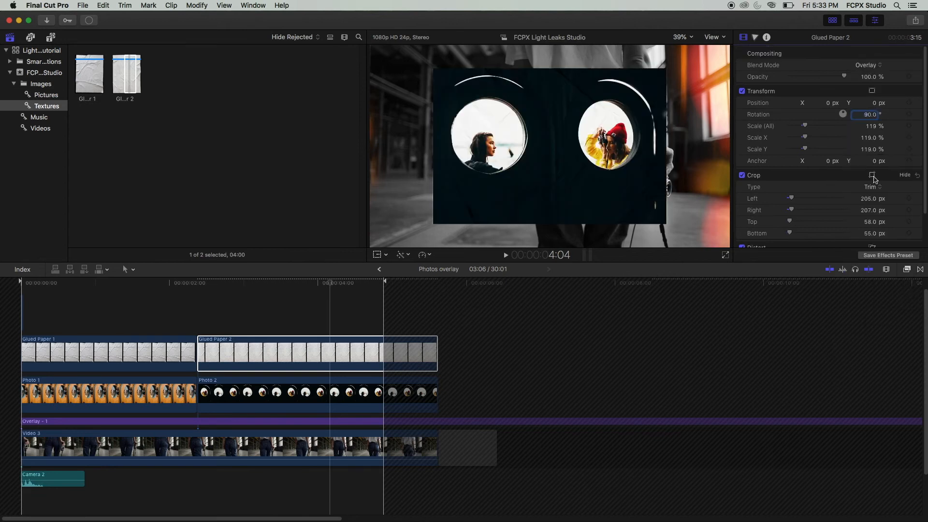
Step: Raise the shadows exposure of Photo 2 to about 4% in the Color Board
{"action": "left_click", "coordinate": [755, 37]}
{"action": "left_click", "coordinate": [290, 393]}
{"action": "left_click_drag", "start_coordinate": [790, 138], "coordinate": [794, 136]}
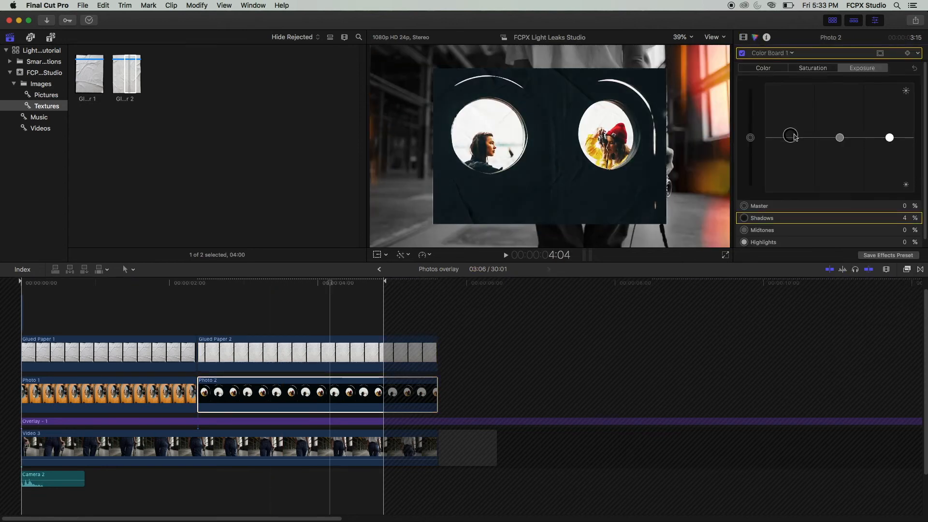
Step: Copy the Camera 2 sound and the blue flash solid to the start of Photo 2
{"action": "left_click", "coordinate": [53, 479]}
{"action": "key", "text": "super+c"}
{"action": "key", "text": "super+v"}
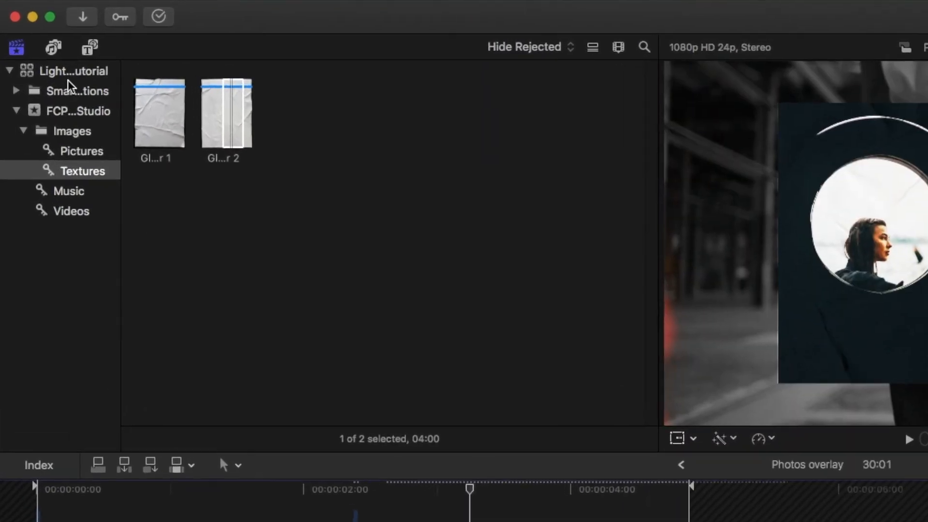
Step: Open the Light Leaks project from the library
{"action": "left_click", "coordinate": [38, 50]}
{"action": "scroll", "coordinate": [251, 203], "scroll_direction": "up", "scroll_amount": 10}
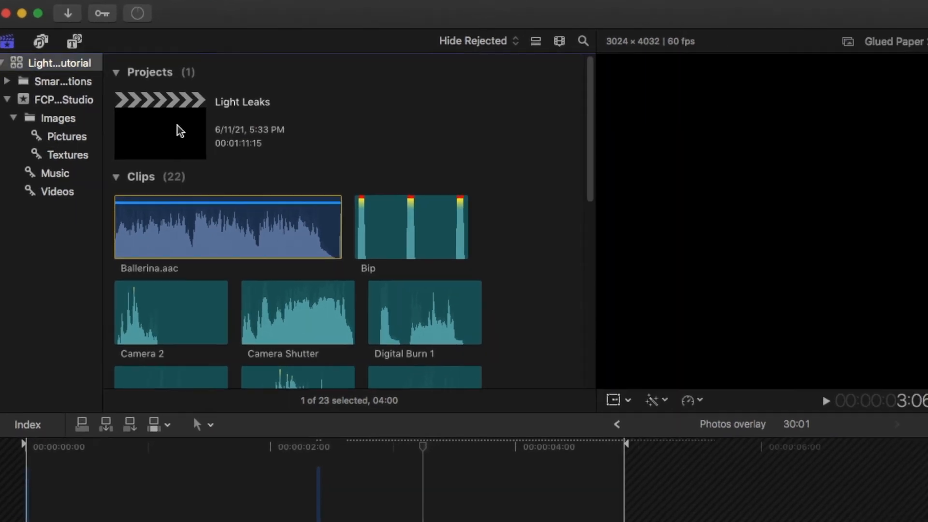
{"action": "double_click", "coordinate": [226, 176]}
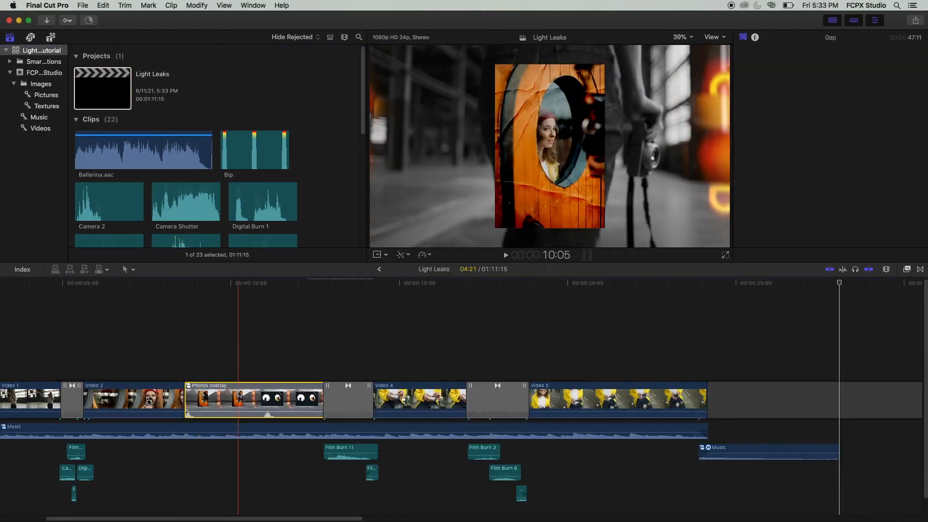
Step: Search the effects for AUR and apply AUReverb2 to the Photos overlay clip
{"action": "left_click", "coordinate": [240, 394]}
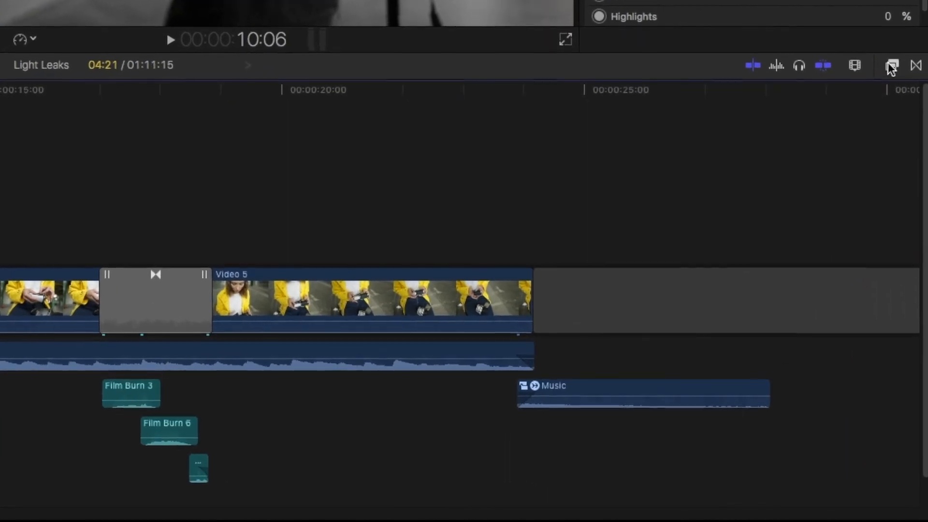
{"action": "left_click", "coordinate": [907, 269]}
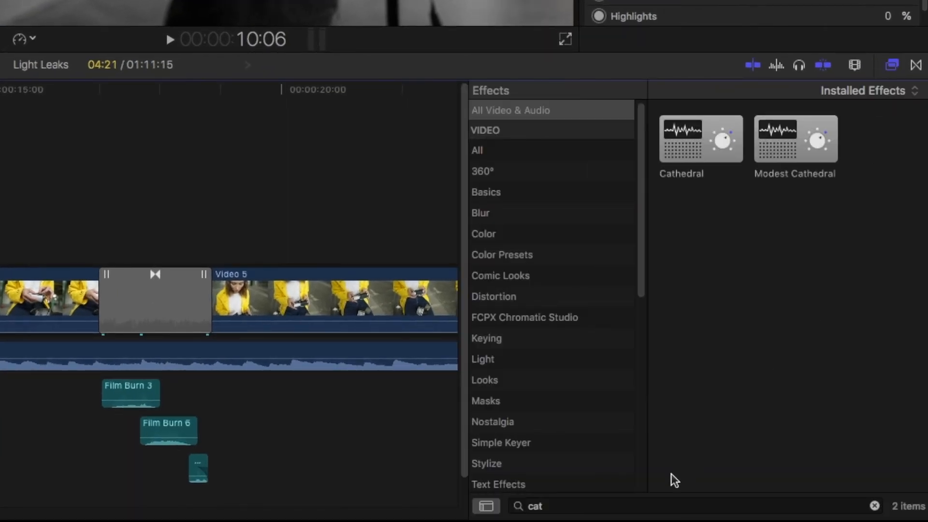
{"action": "key", "text": "super+f"}
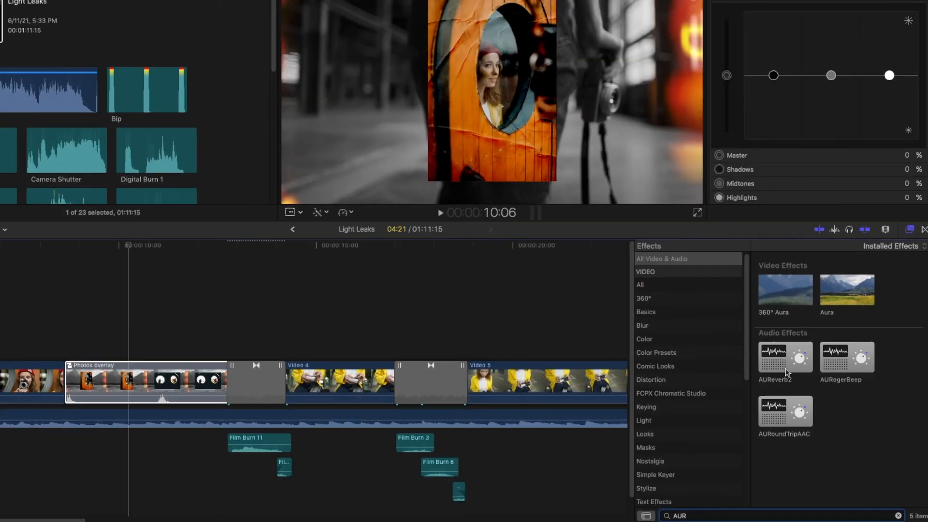
{"action": "left_click_drag", "start_coordinate": [702, 268], "coordinate": [248, 405]}
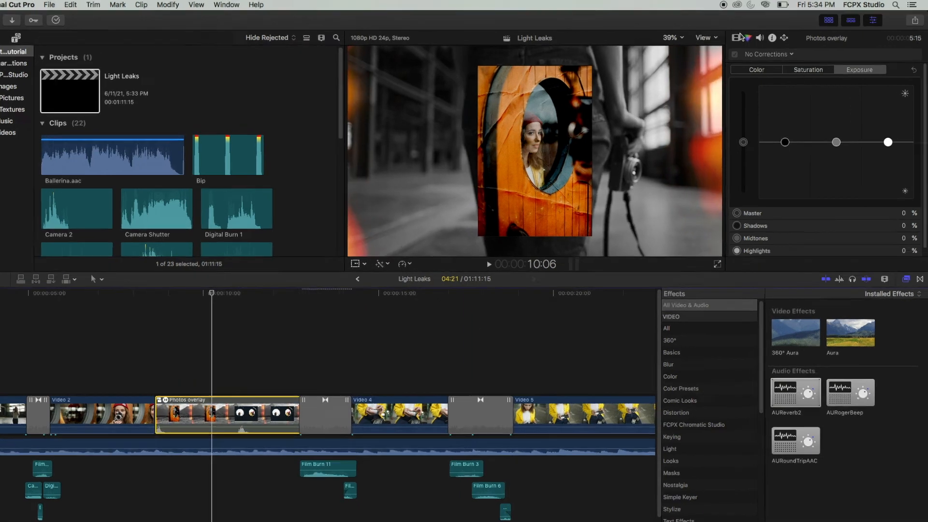
Step: Set the AUReverb2 Dry/Wet Mix on the Photos overlay clip to 25 and play the edit back
{"action": "left_click", "coordinate": [738, 38]}
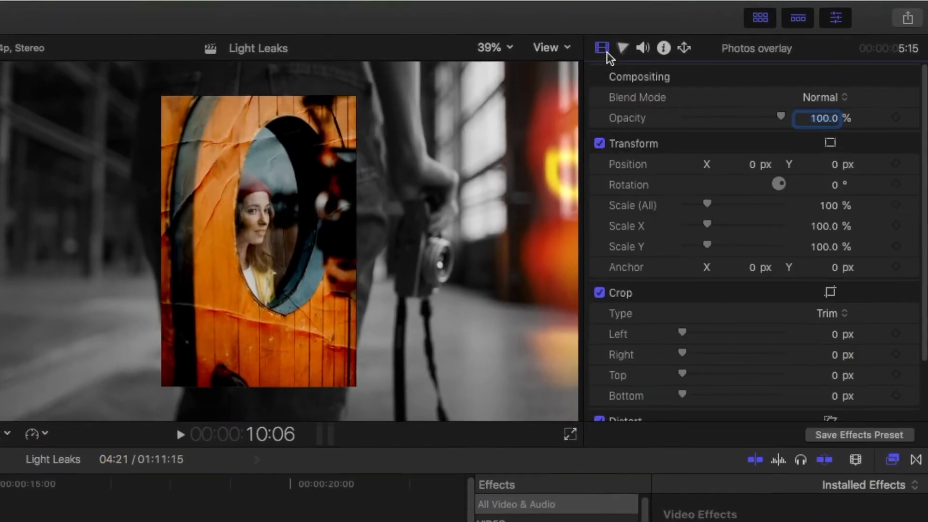
{"action": "scroll", "coordinate": [811, 160], "scroll_direction": "down", "scroll_amount": 3}
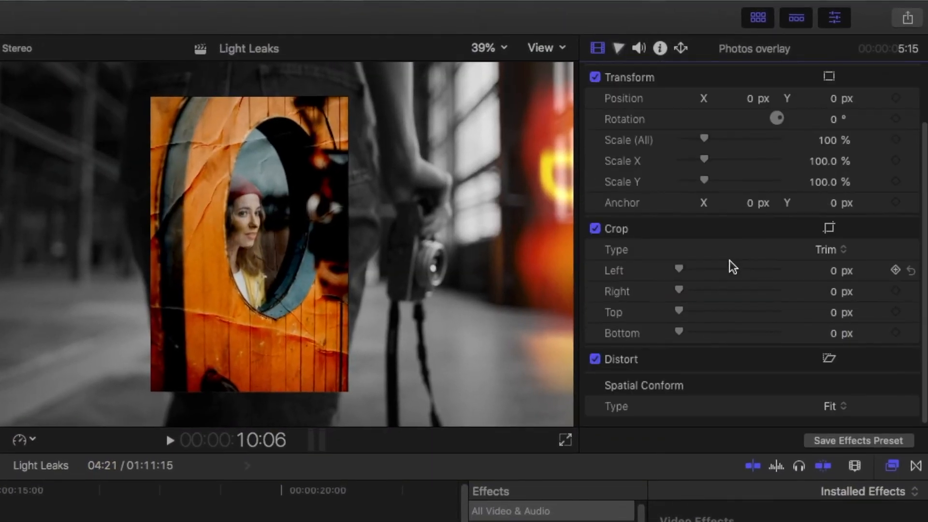
{"action": "left_click", "coordinate": [638, 49]}
{"action": "left_click", "coordinate": [647, 265]}
{"action": "scroll", "coordinate": [662, 263], "scroll_direction": "down", "scroll_amount": 2}
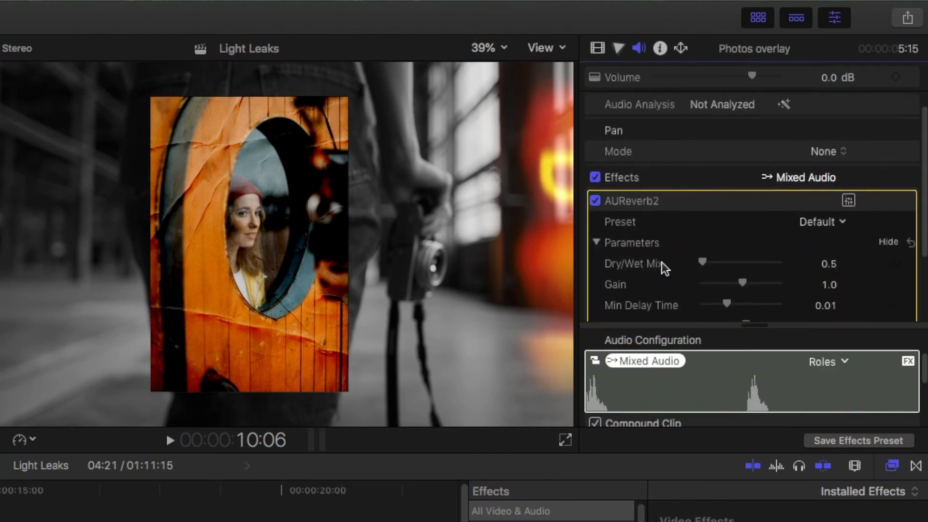
{"action": "left_click_drag", "start_coordinate": [705, 233], "coordinate": [726, 233]}
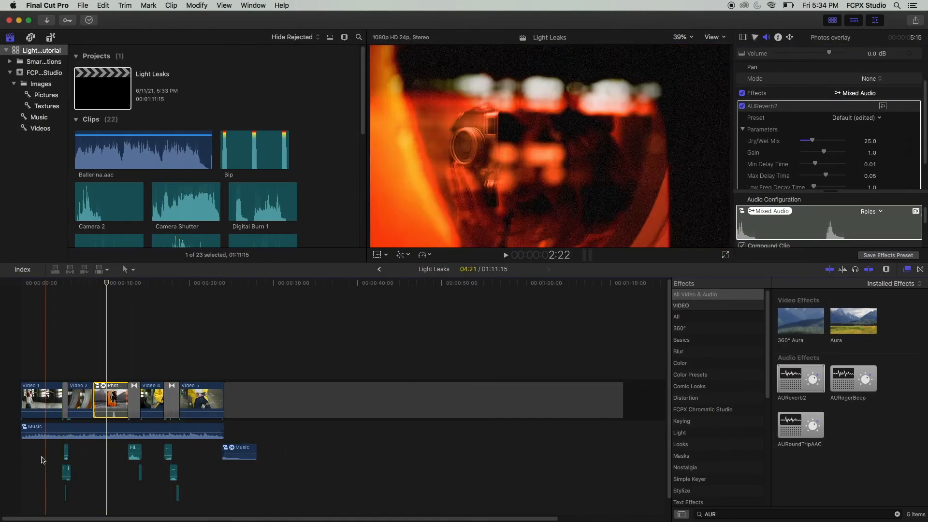
{"action": "key", "text": "space"}
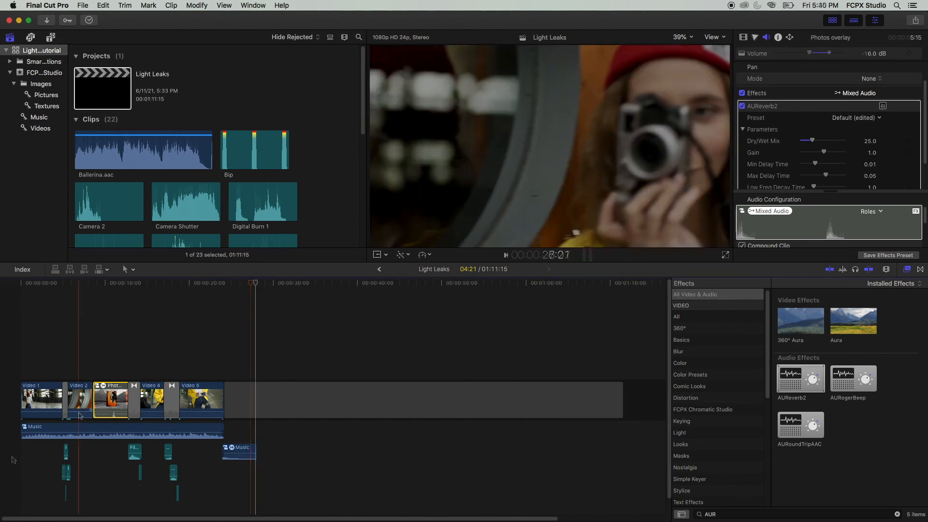
Step: Search the installed titles for mediu and place the Medium title above Video 1 at the start of the timeline
{"action": "key", "text": "super+equal"}
{"action": "key", "text": "super+equal"}
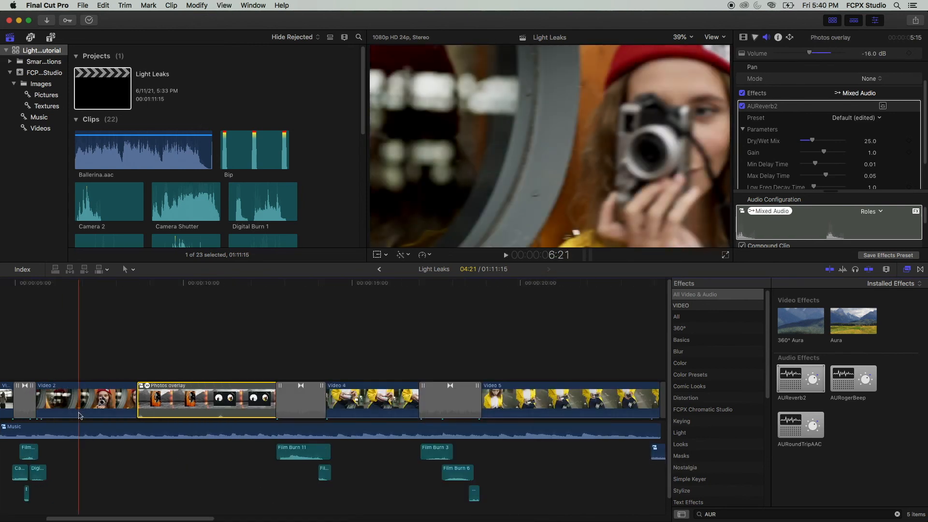
{"action": "left_click_drag", "start_coordinate": [95, 405], "coordinate": [325, 420]}
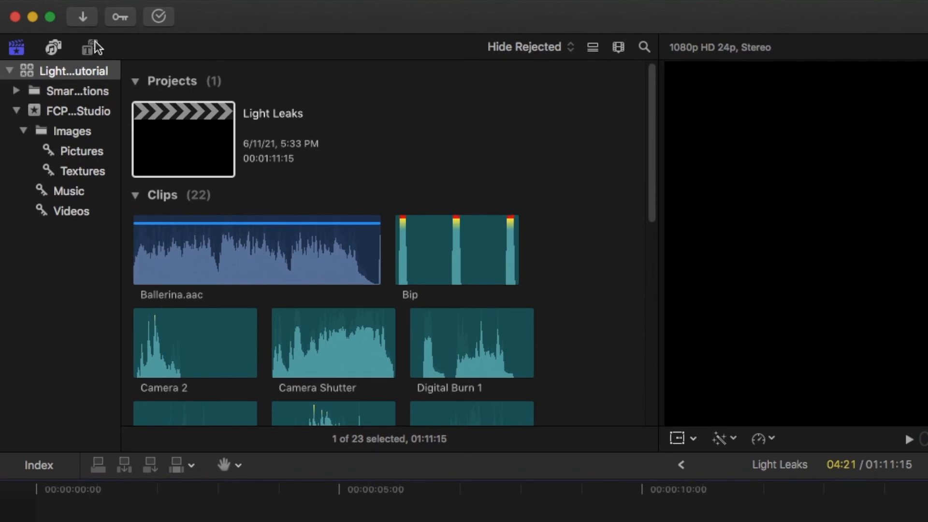
{"action": "left_click", "coordinate": [53, 37]}
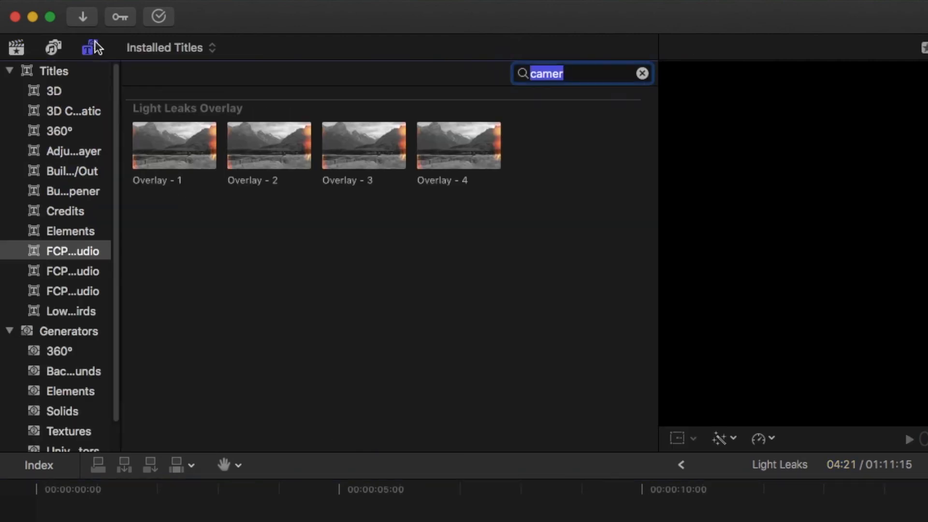
{"action": "left_click", "coordinate": [85, 72]}
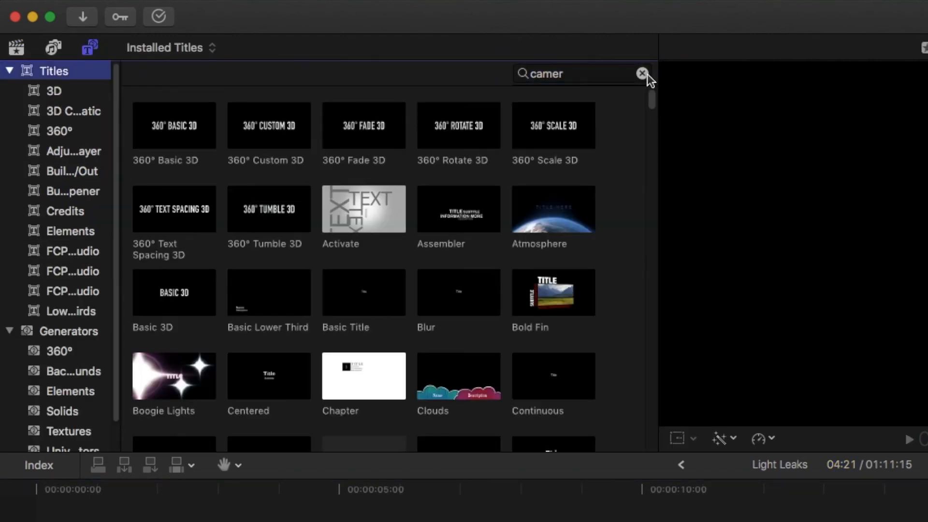
{"action": "left_click", "coordinate": [642, 73]}
{"action": "type", "text": "medi"}
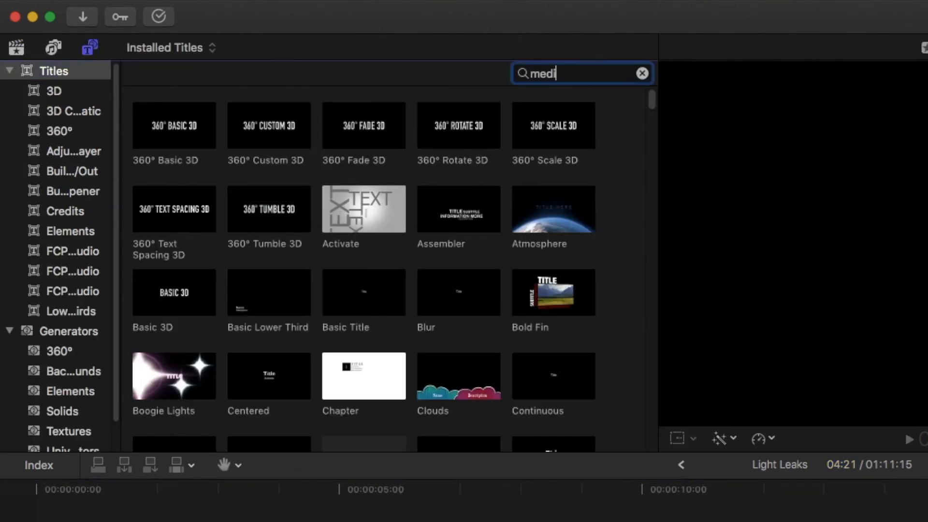
{"action": "type", "text": "u"}
{"action": "left_click_drag", "start_coordinate": [183, 132], "coordinate": [45, 521]}
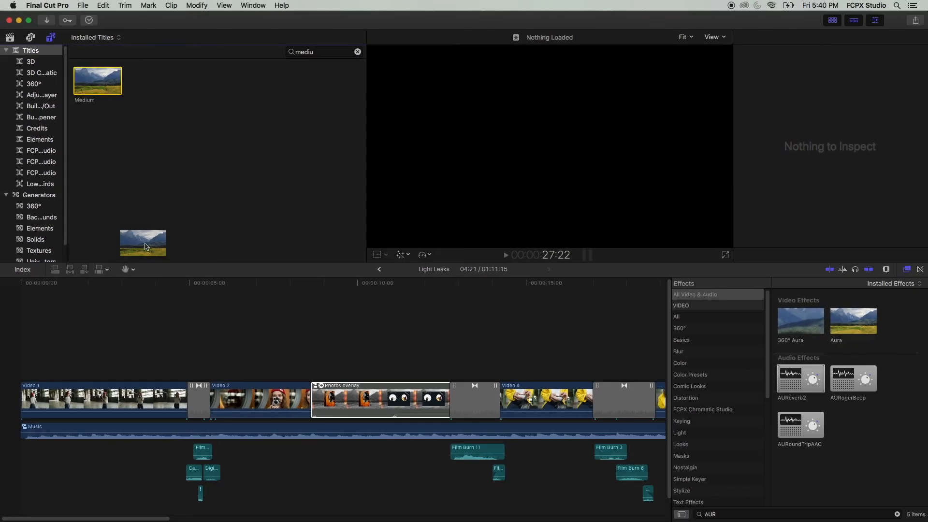
{"action": "left_click_drag", "start_coordinate": [26, 341], "coordinate": [27, 342]}
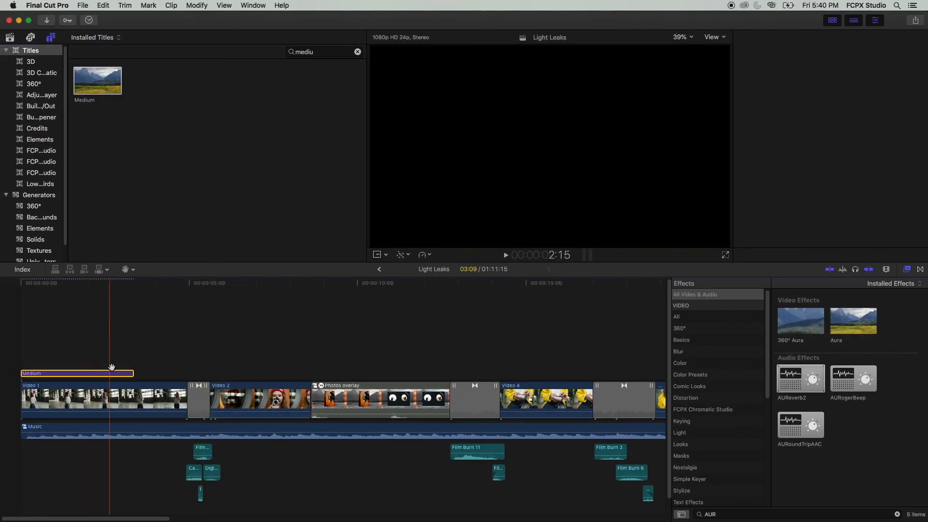
Step: Extend the Medium title to the end of Video 5, about 24:04 long
{"action": "key", "text": "super+minus"}
{"action": "key", "text": "a"}
{"action": "left_click_drag", "start_coordinate": [77, 373], "coordinate": [425, 379]}
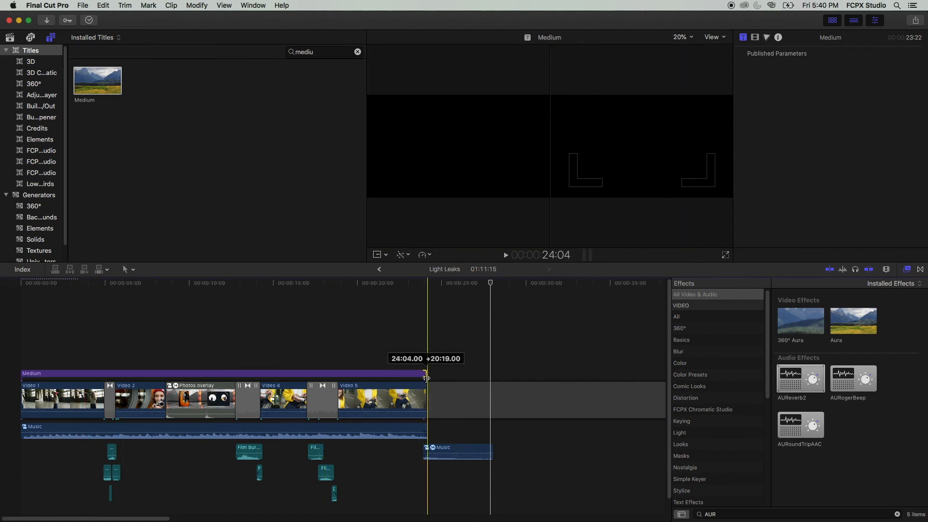
Step: Search the effects for Lut and apply Custom LUT to the Medium title
{"action": "left_click", "coordinate": [248, 374]}
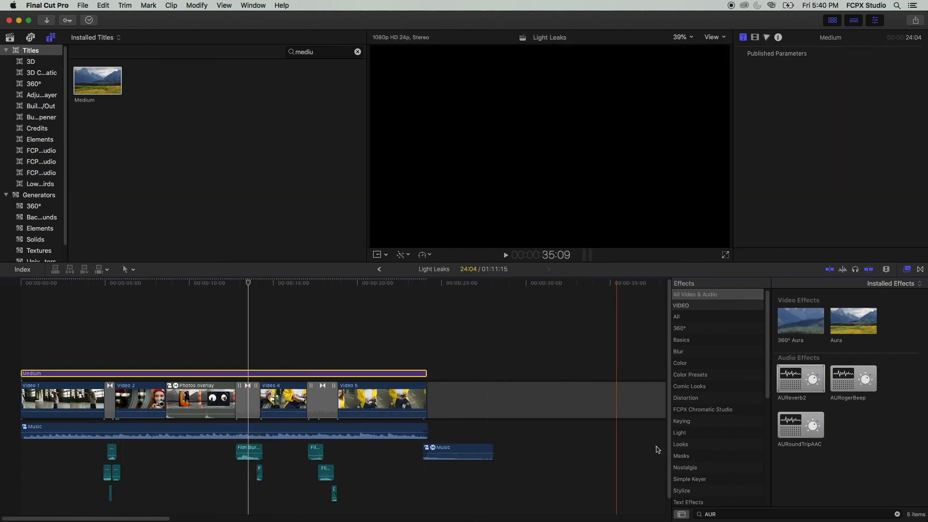
{"action": "double_click", "coordinate": [720, 512]}
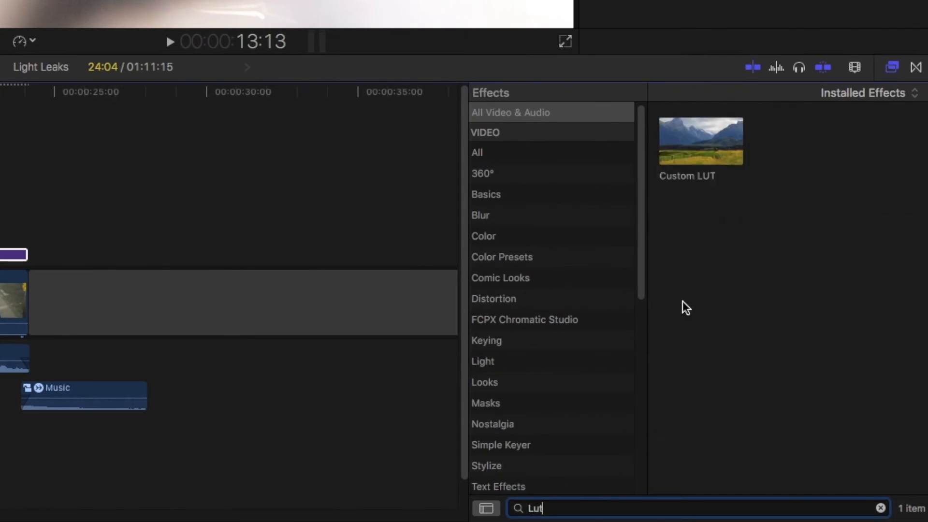
{"action": "left_click_drag", "start_coordinate": [709, 152], "coordinate": [197, 375]}
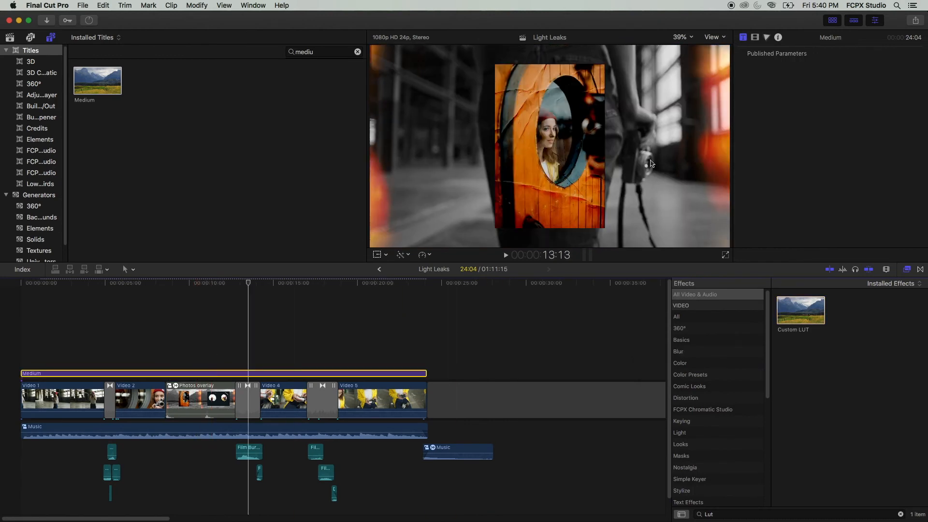
Step: Load the Caramel LUT from FCPX Studio LUTs in the Custom LUT effect and set its Mix to about 0.44
{"action": "left_click", "coordinate": [756, 41]}
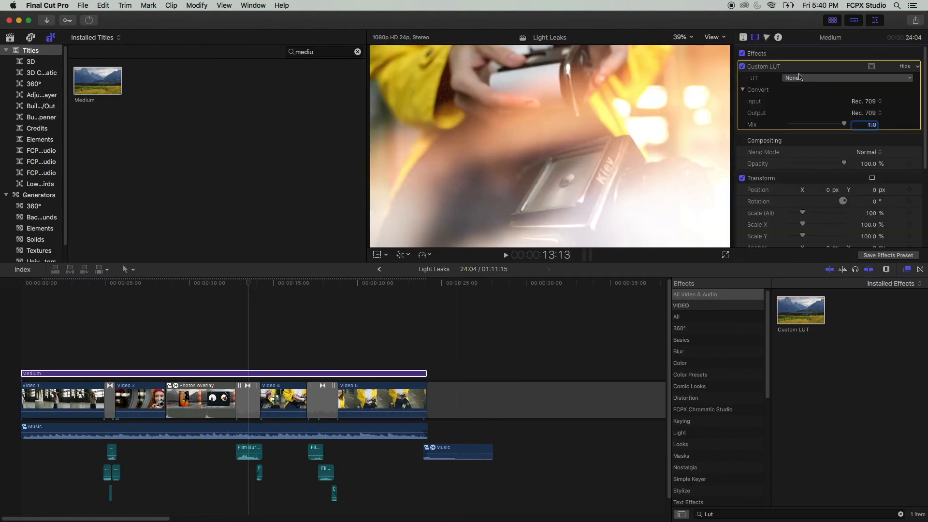
{"action": "left_click", "coordinate": [833, 79]}
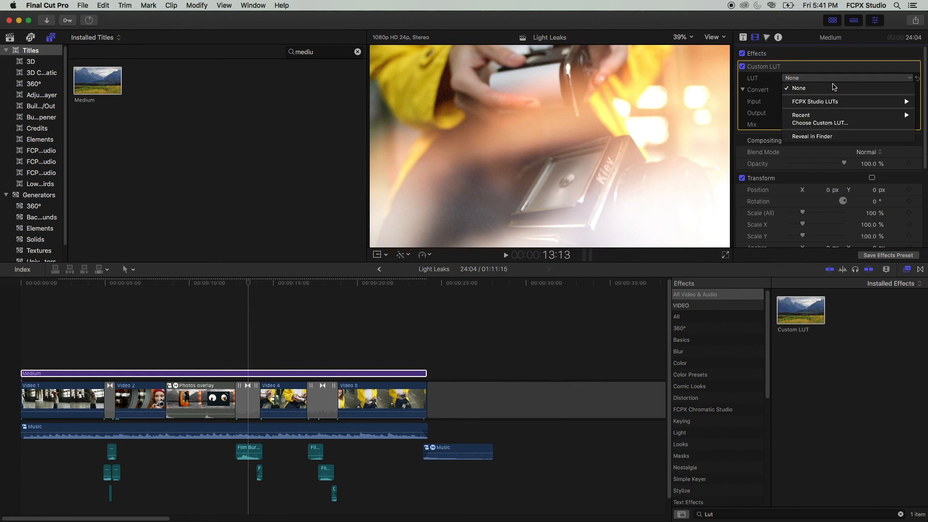
{"action": "mouse_move", "coordinate": [835, 105]}
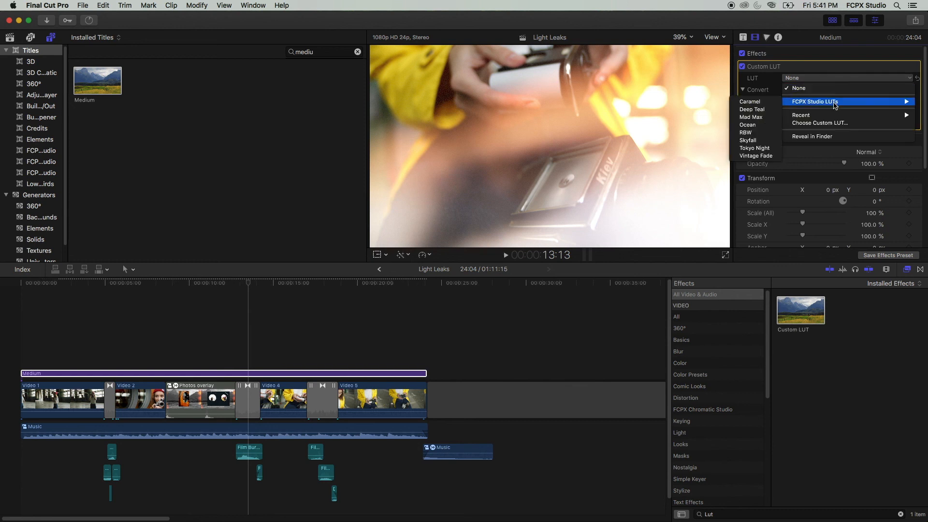
{"action": "left_click", "coordinate": [772, 102]}
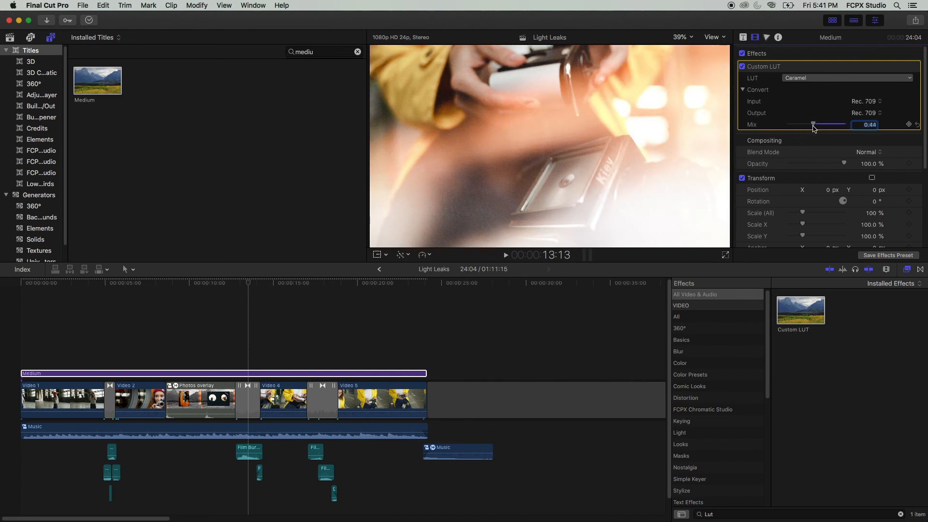
Step: Hide the effects browser, fit the edited clips in the timeline and play the graded edit from the start
{"action": "left_click", "coordinate": [907, 269]}
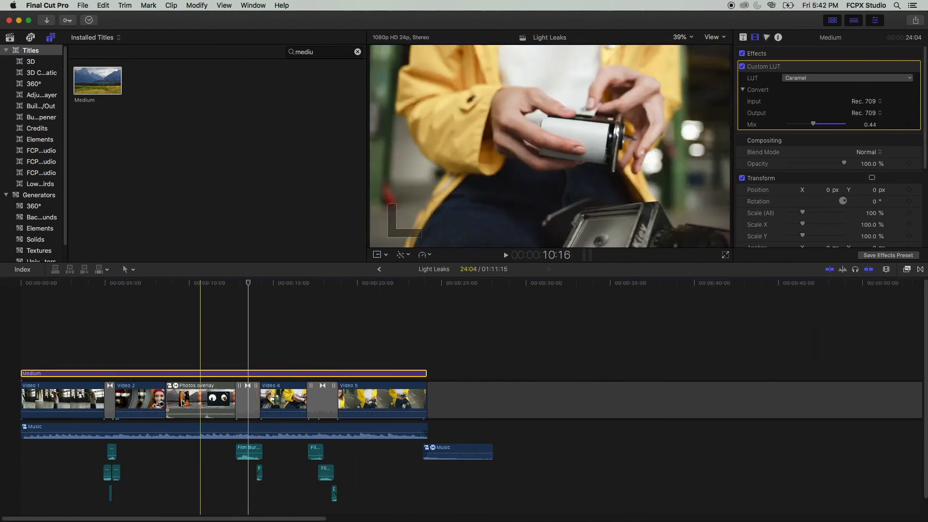
{"action": "key", "text": "z"}
{"action": "left_click_drag", "start_coordinate": [20, 327], "coordinate": [506, 504]}
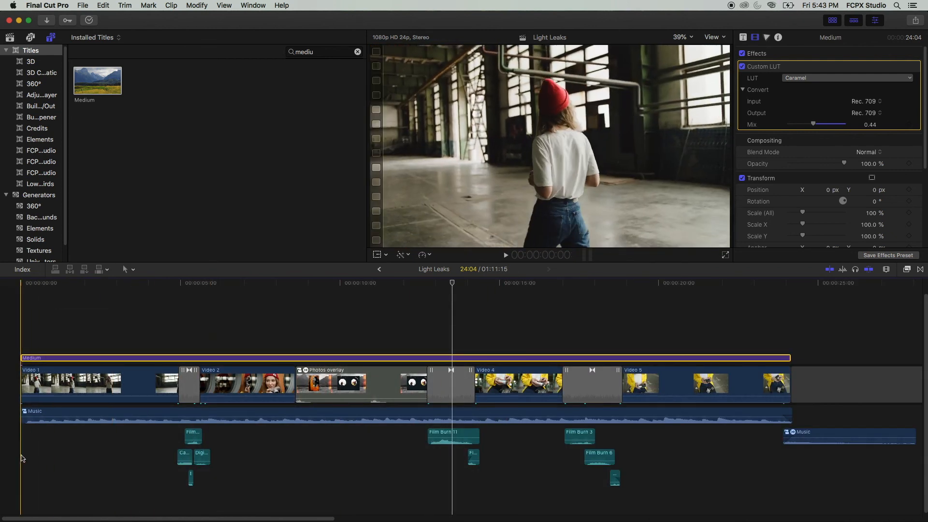
{"action": "key", "text": "space"}
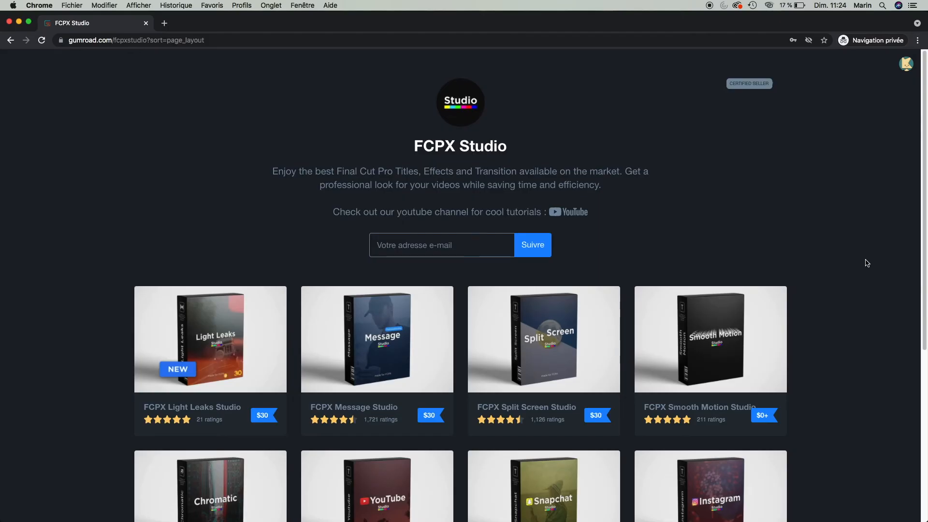
Step: Switch to Chrome, browse the FCPX Studio store on Gumroad and look through the FCPX Split Screen Studio product page
{"action": "scroll", "coordinate": [252, 173], "scroll_direction": "down", "scroll_amount": 5}
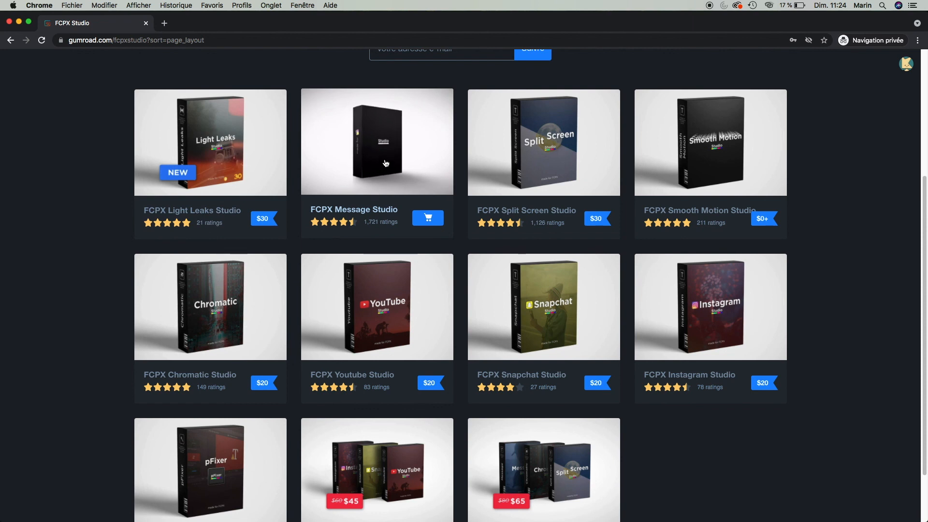
{"action": "left_click", "coordinate": [560, 163]}
{"action": "scroll", "coordinate": [560, 159], "scroll_direction": "down", "scroll_amount": 4}
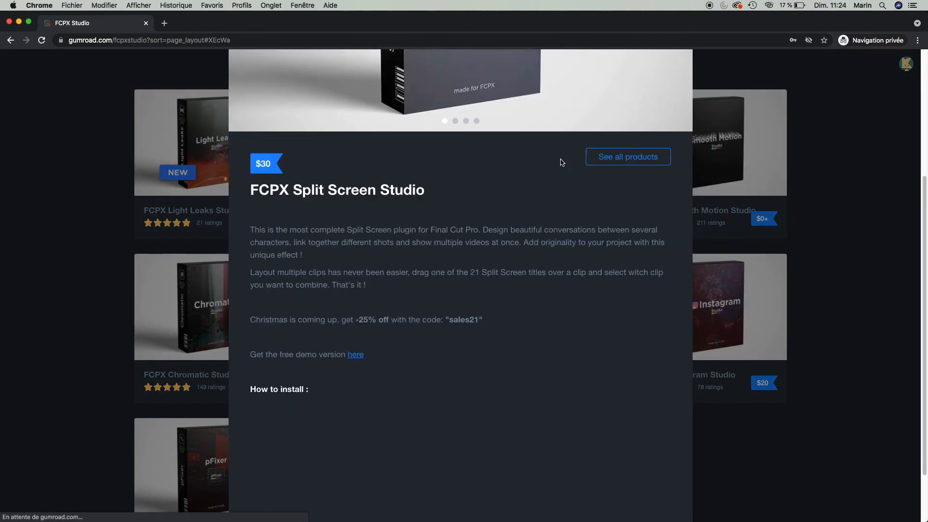
{"action": "scroll", "coordinate": [561, 162], "scroll_direction": "down", "scroll_amount": 6}
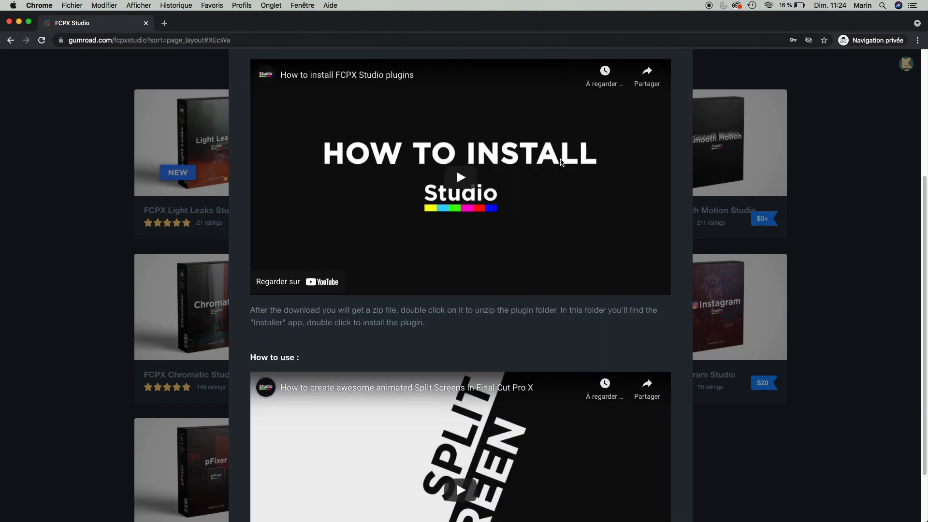
{"action": "scroll", "coordinate": [561, 163], "scroll_direction": "down", "scroll_amount": 10}
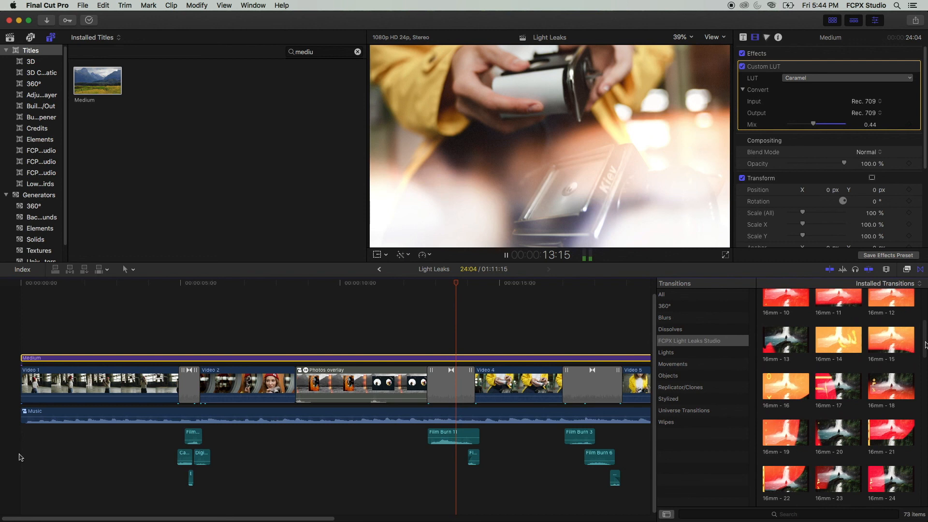
Step: Look through the FCPX Light Leaks Studio transitions in Final Cut Pro
{"action": "left_click_drag", "start_coordinate": [926, 345], "coordinate": [926, 465]}
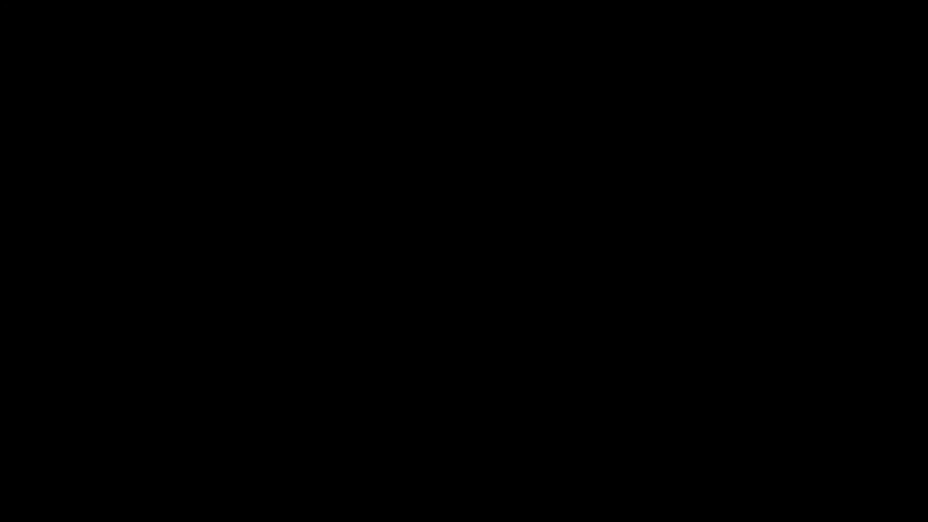